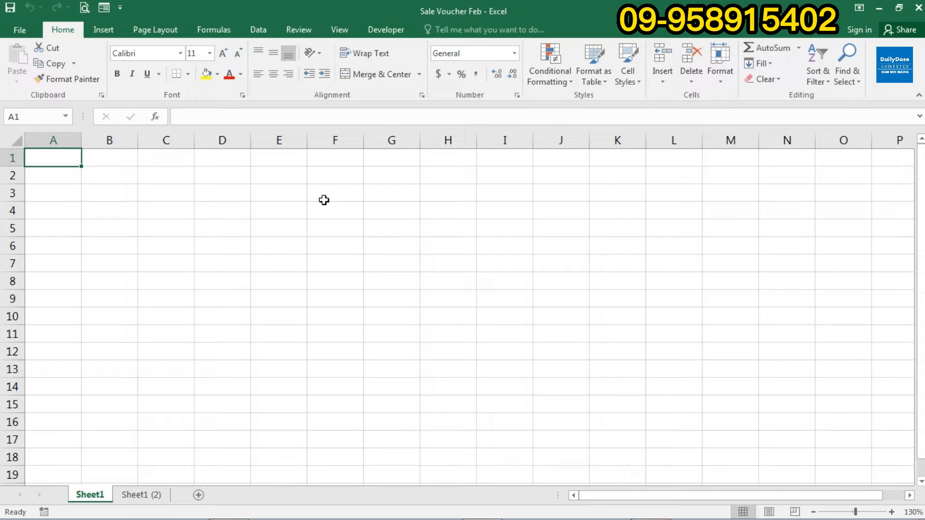
- Set up the page as A4 paper, Portrait orientation, with Normal margins
left_click(153, 29)
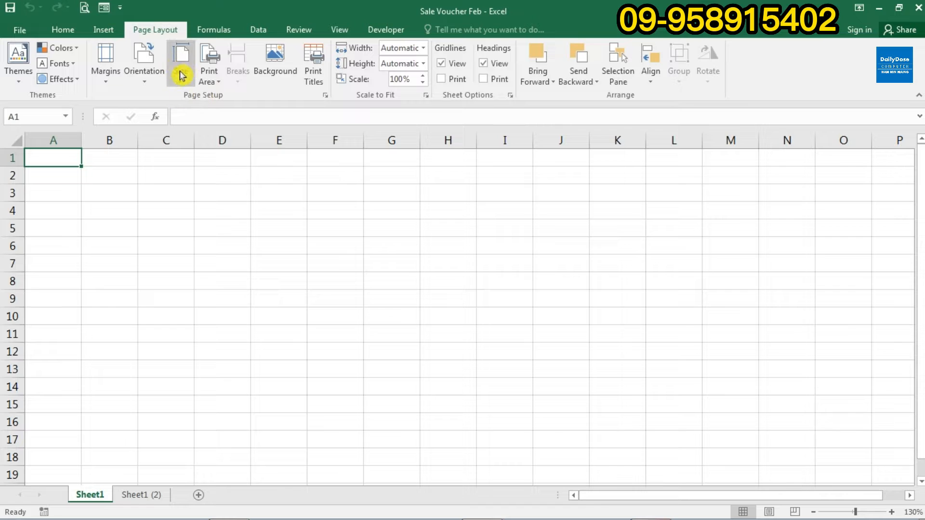
left_click(182, 82)
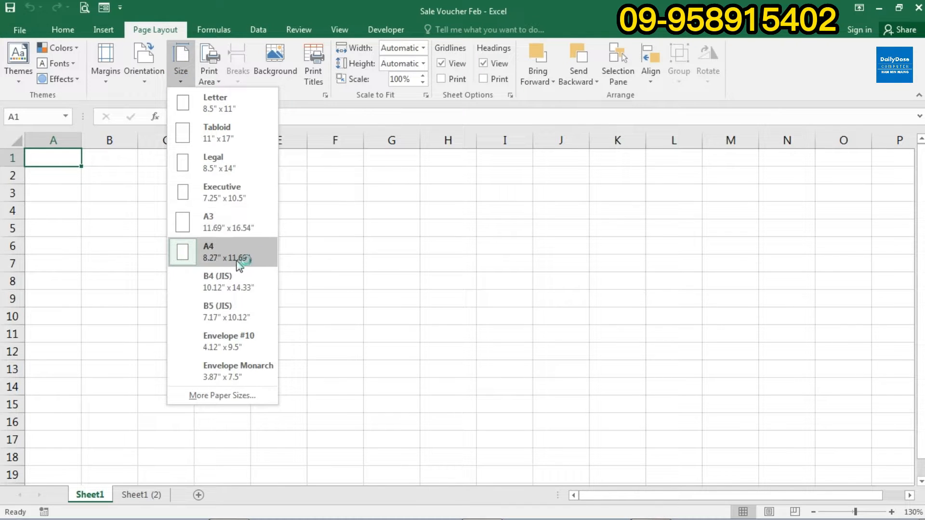
left_click(212, 255)
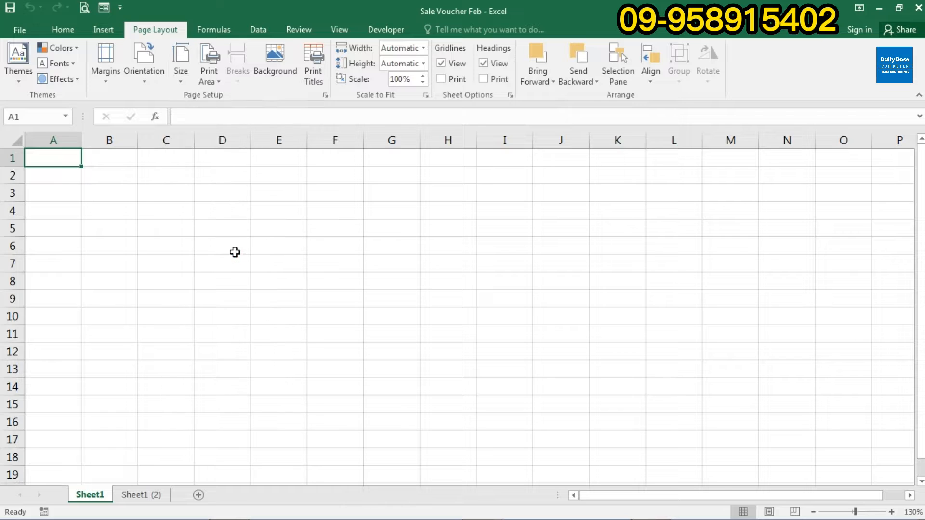
left_click(149, 78)
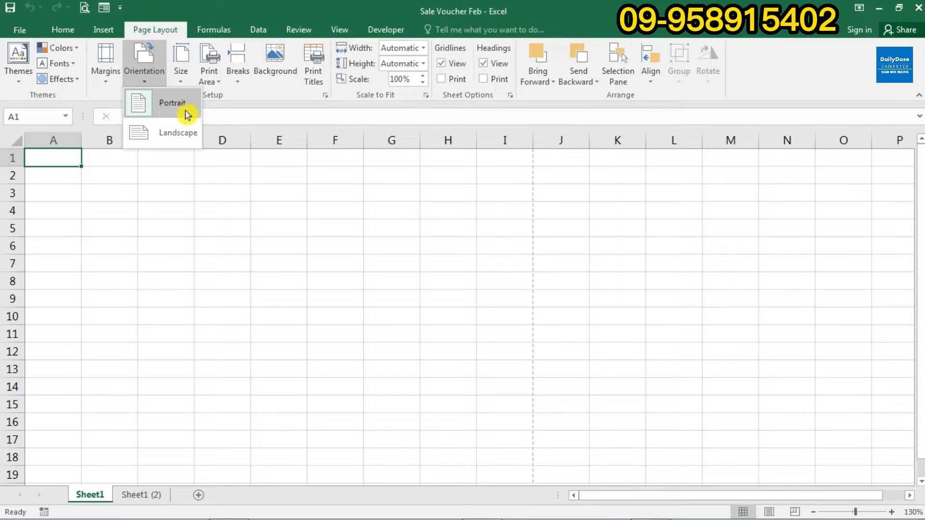
left_click(171, 109)
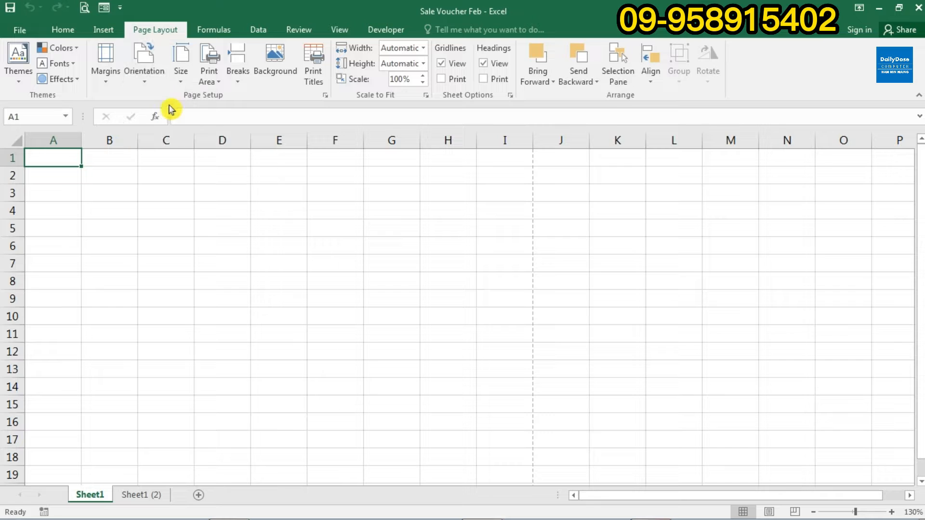
left_click(110, 84)
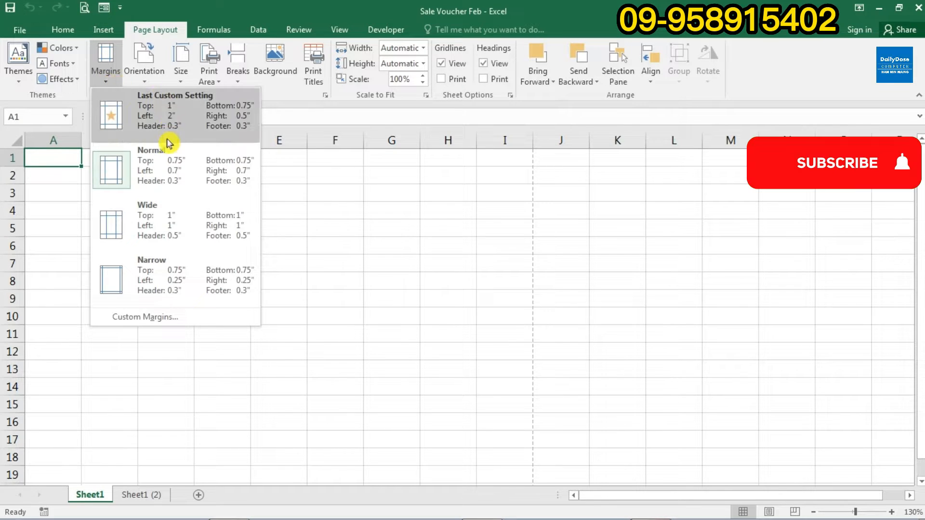
left_click(187, 181)
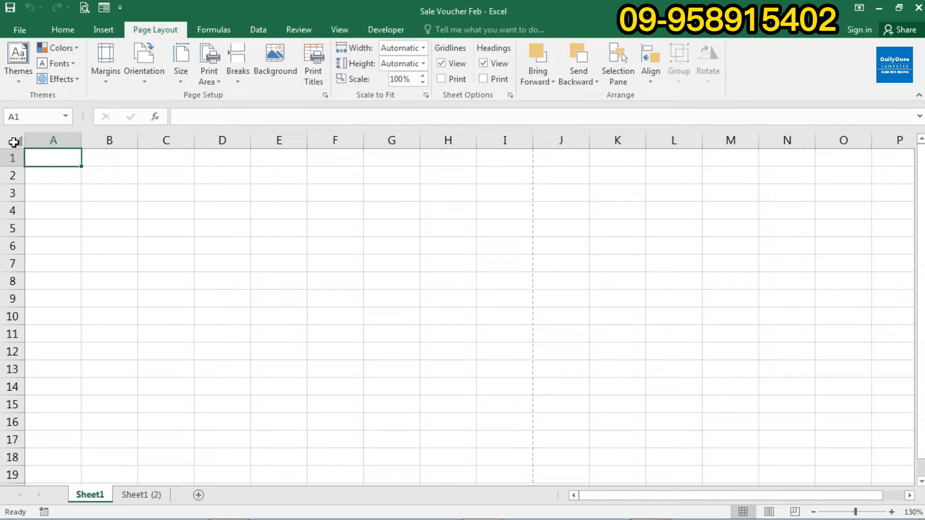
- Format every cell of the sheet in Pyidaungsu font, size 12
left_click(18, 140)
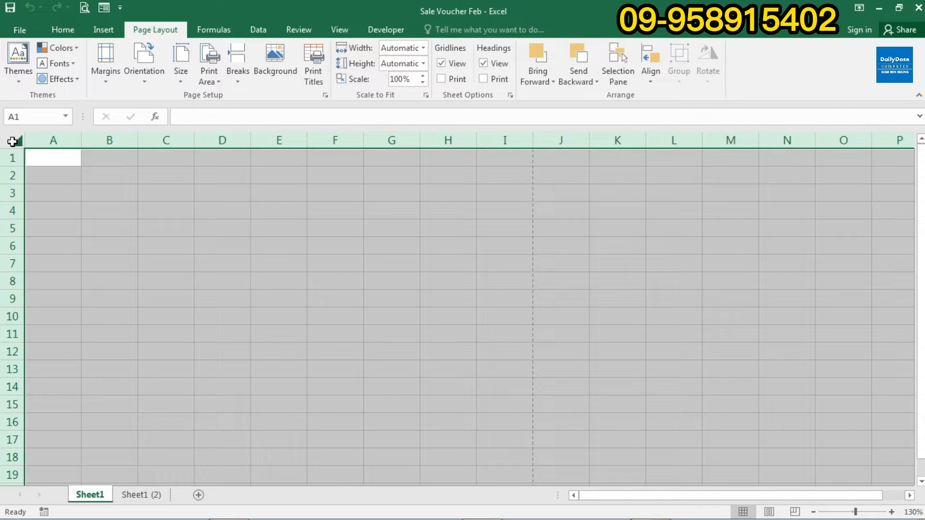
left_click(69, 31)
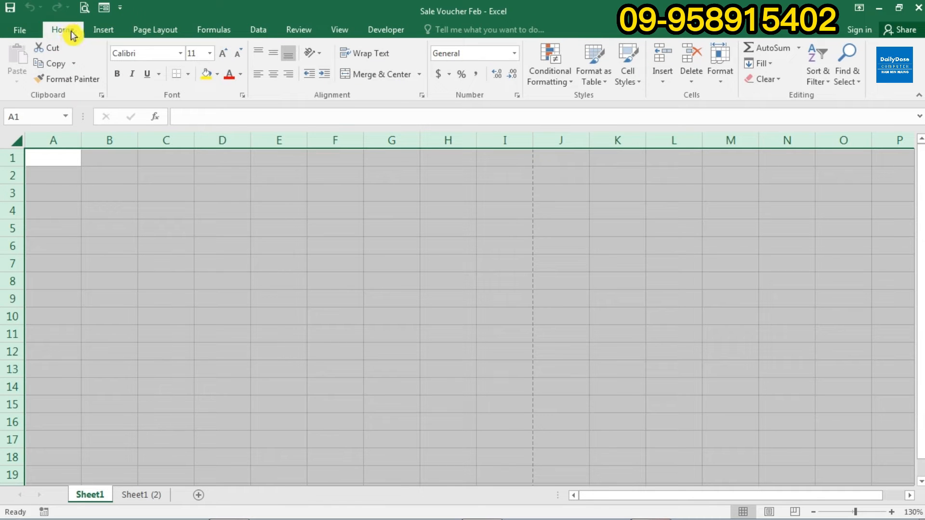
left_click(143, 53)
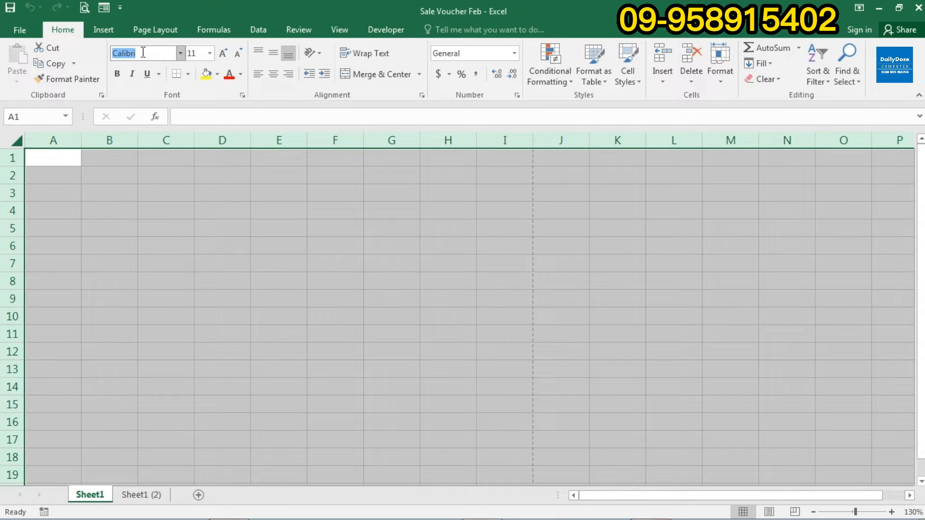
type("Pyidaungsu")
key("Return")
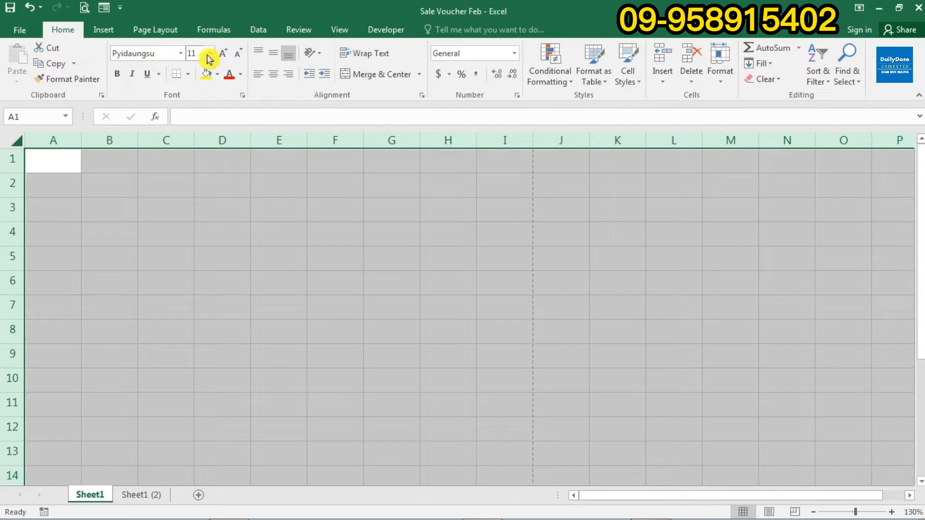
left_click(209, 53)
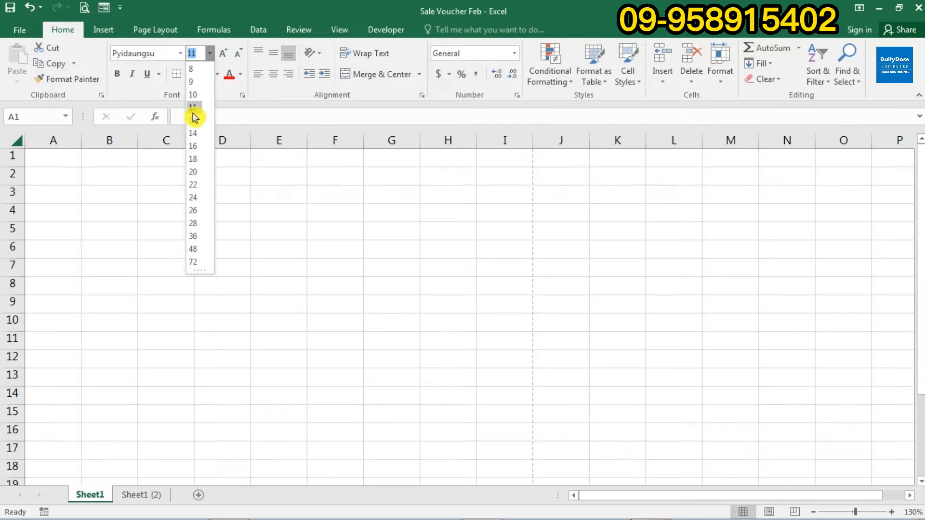
left_click(195, 120)
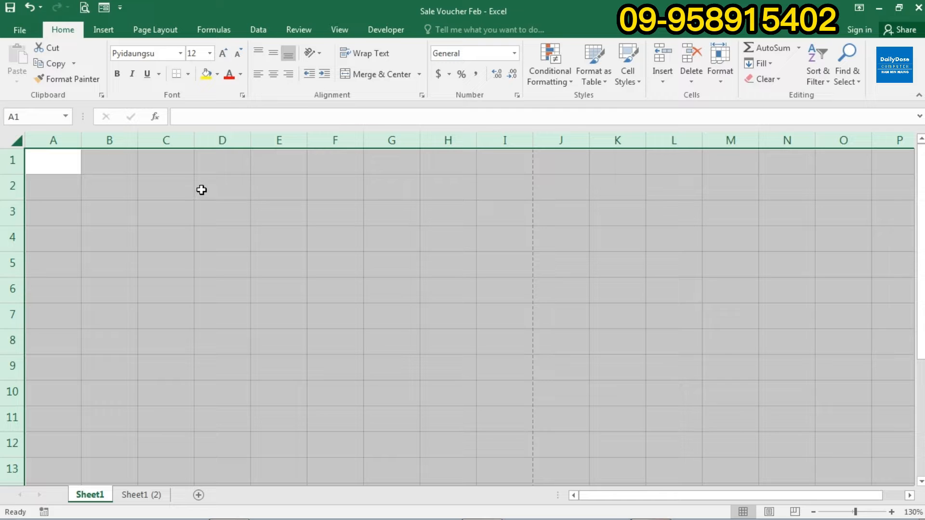
left_click(44, 166)
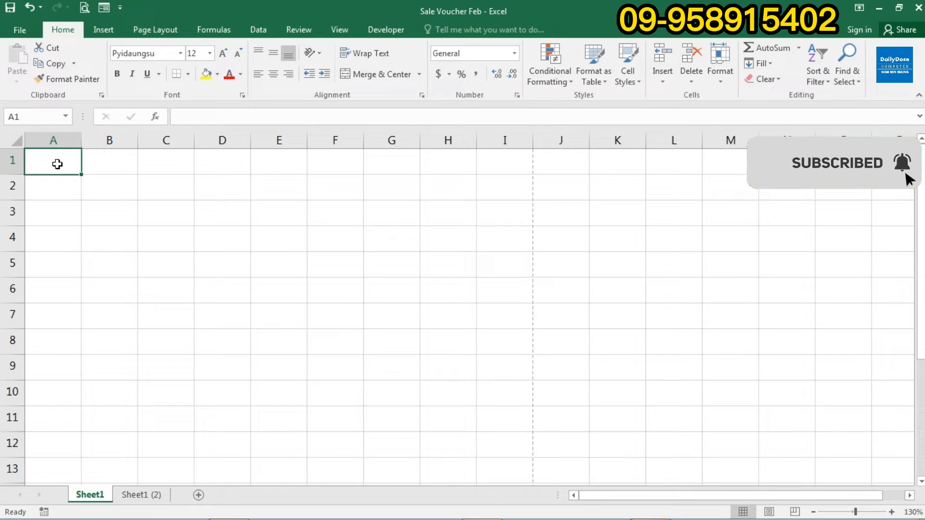
- Enter the title 'Daily Dose အရောင်းစာရင်း' in cell A1
type("Dai")
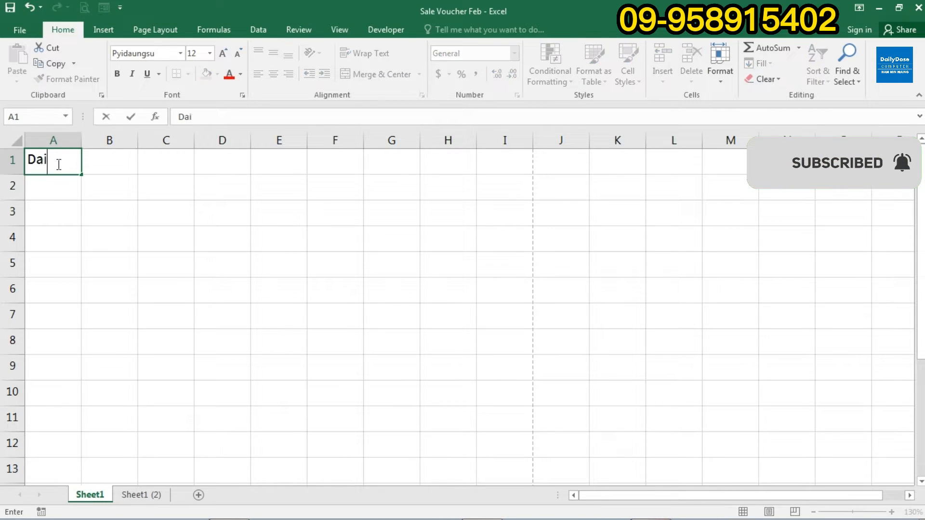
type("ly Dose")
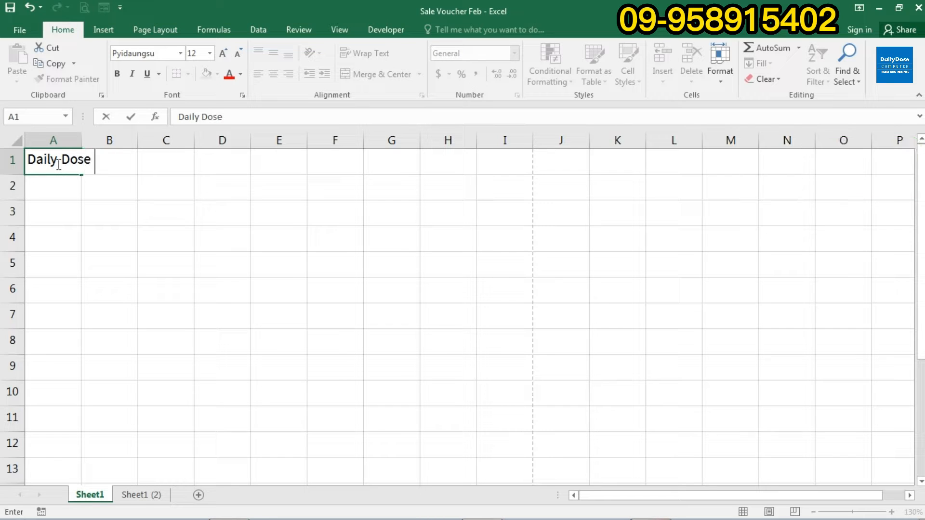
type(" အရောင်းစာရင်း")
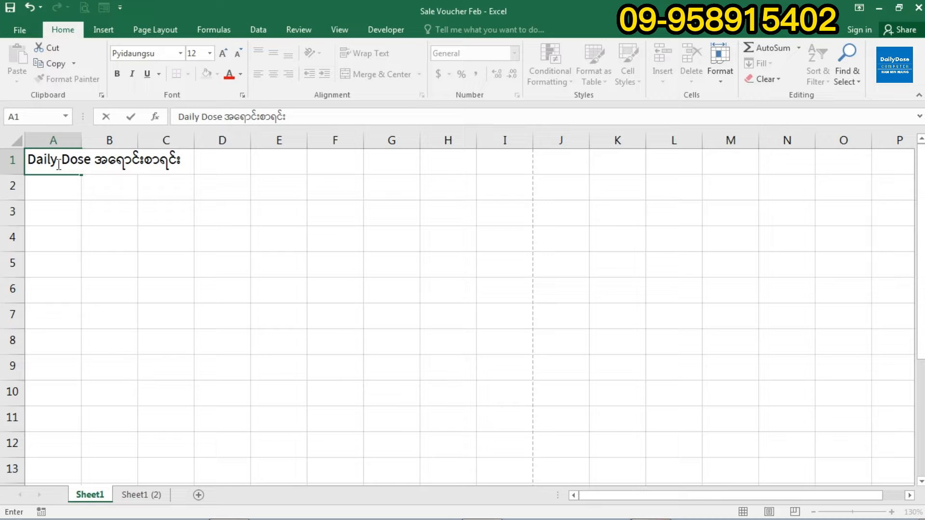
left_click(32, 187)
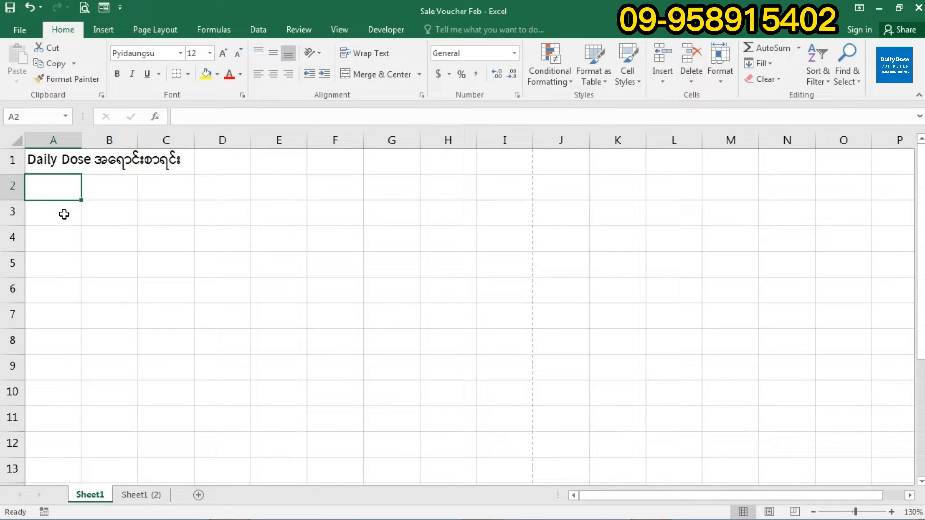
- Enter headings စဉ်, အမျိုးအမည်, ေဈးနှုန်း, အေရအတွက်, စုစုပေါင်း across A2–E2
type("စဉ်")
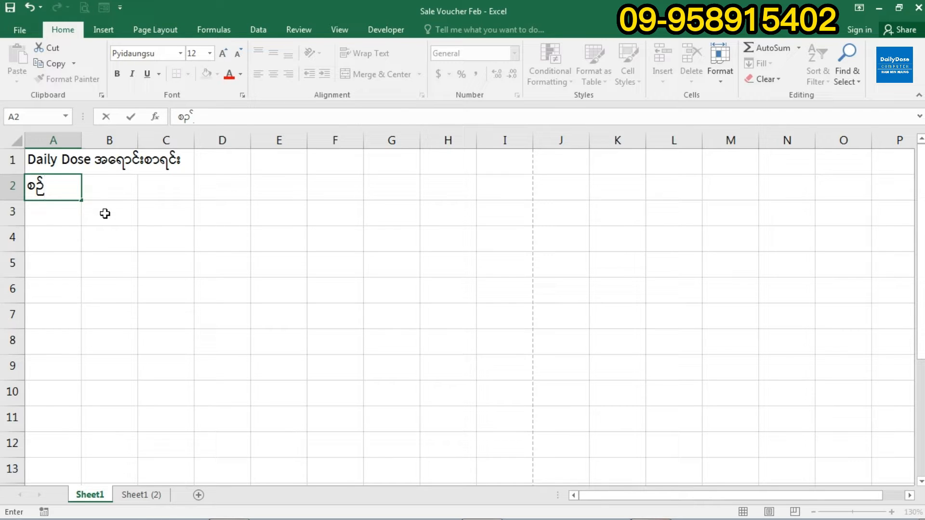
key("Tab")
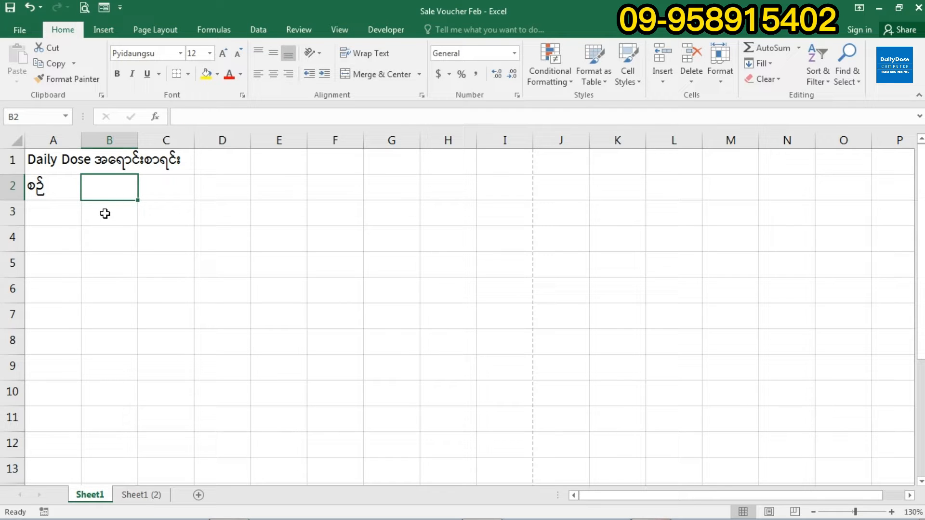
type("အမျို")
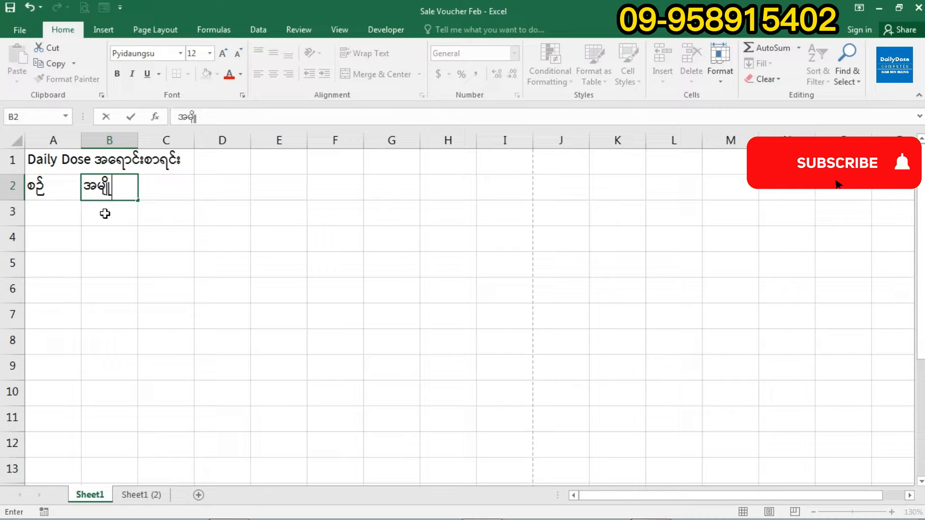
type("းအမည်")
key("Tab")
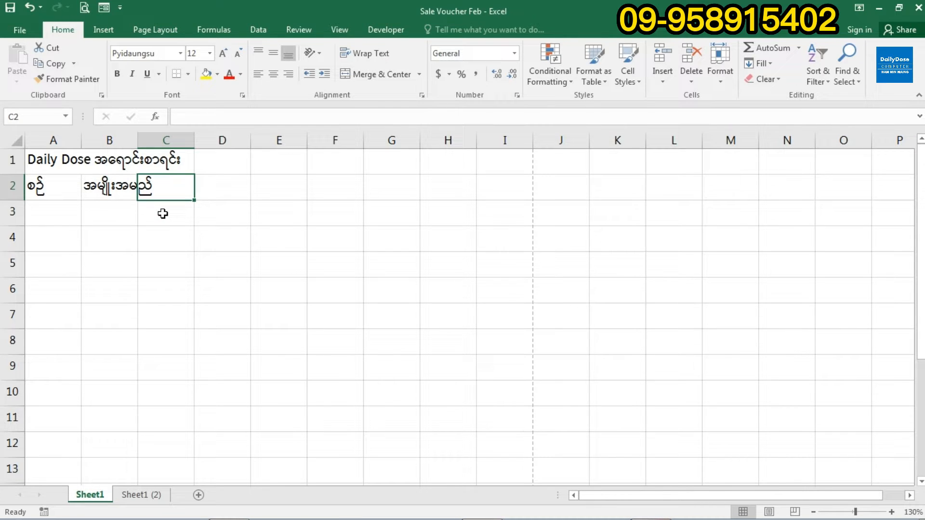
type("ေဈးနှုန်း")
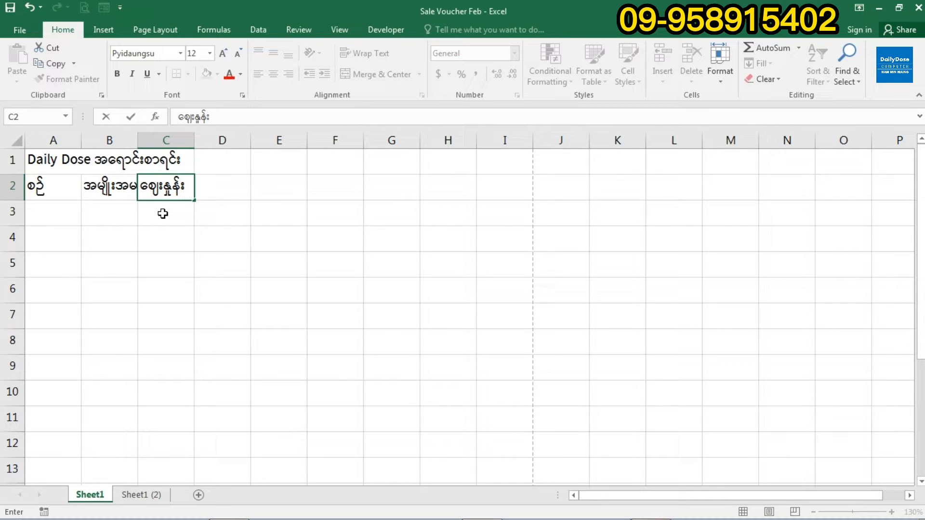
key("Tab")
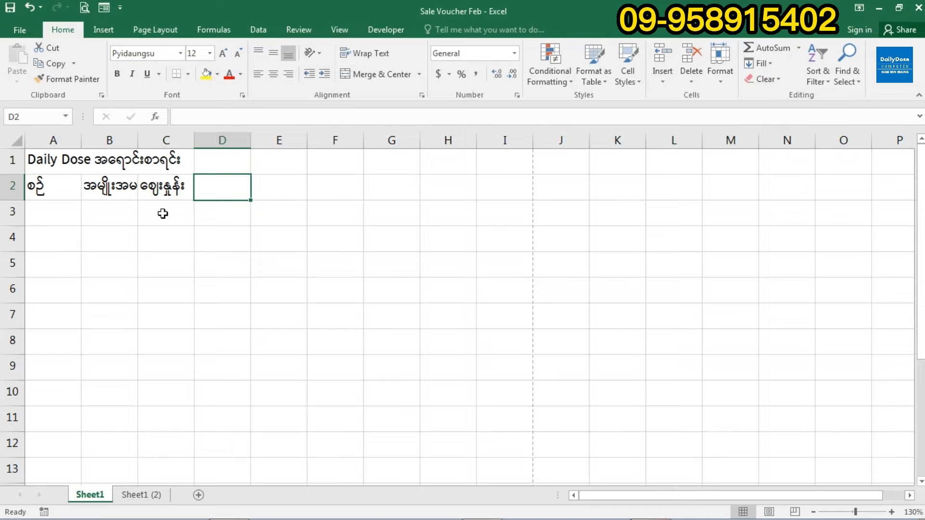
type("အေ")
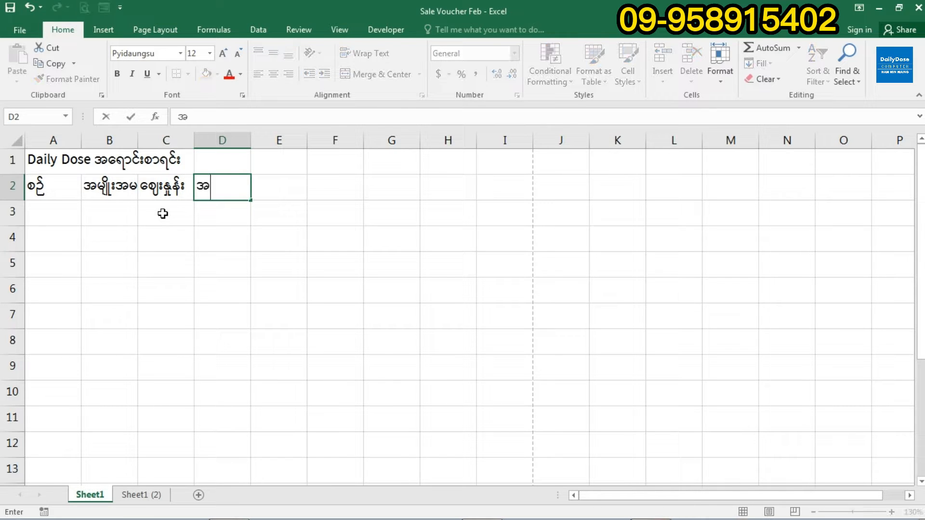
type("ရအတွက်")
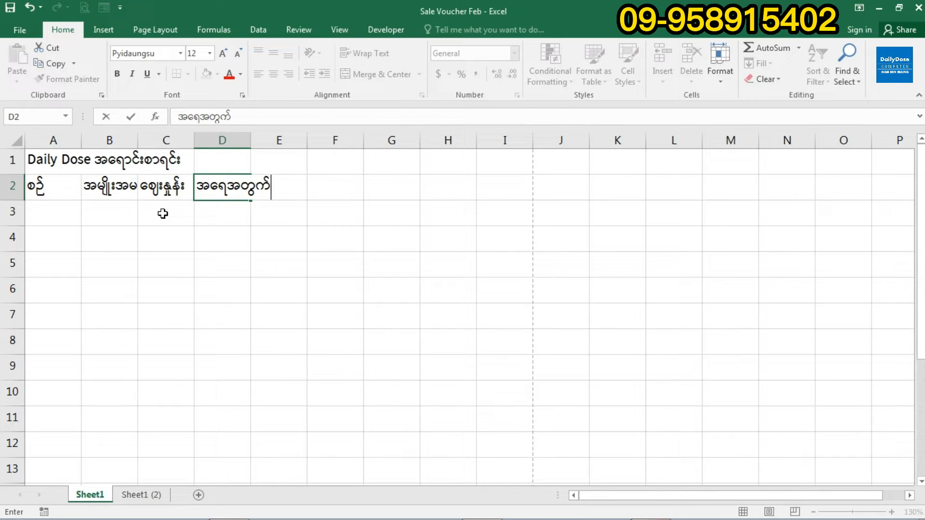
key("Tab")
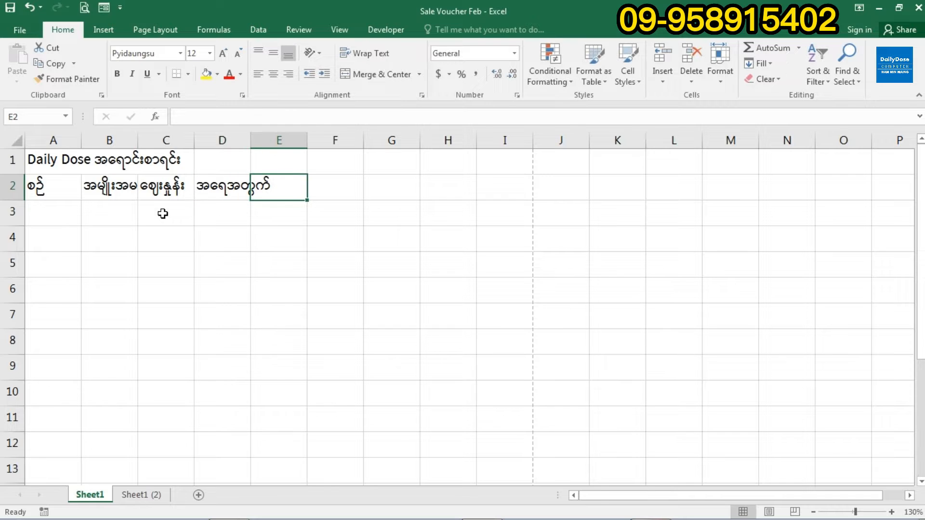
type("စုစုပေ")
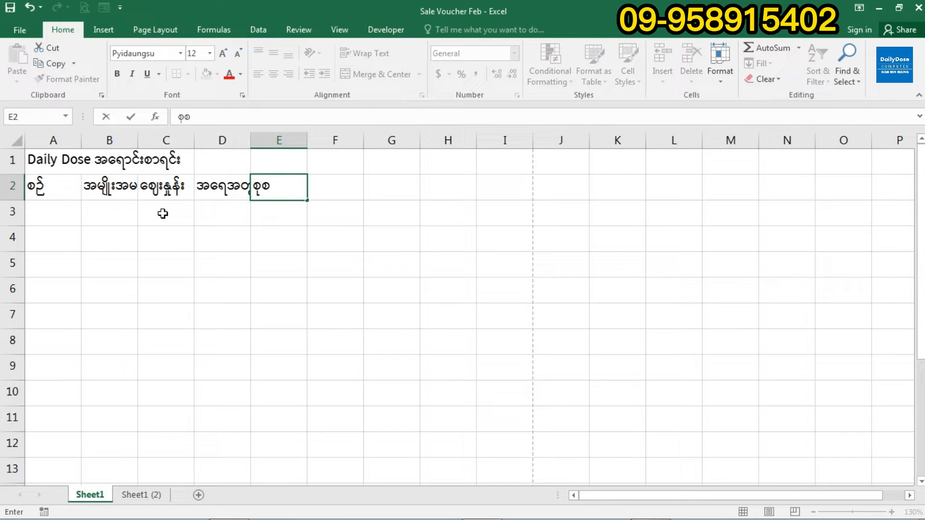
type("ါင်း")
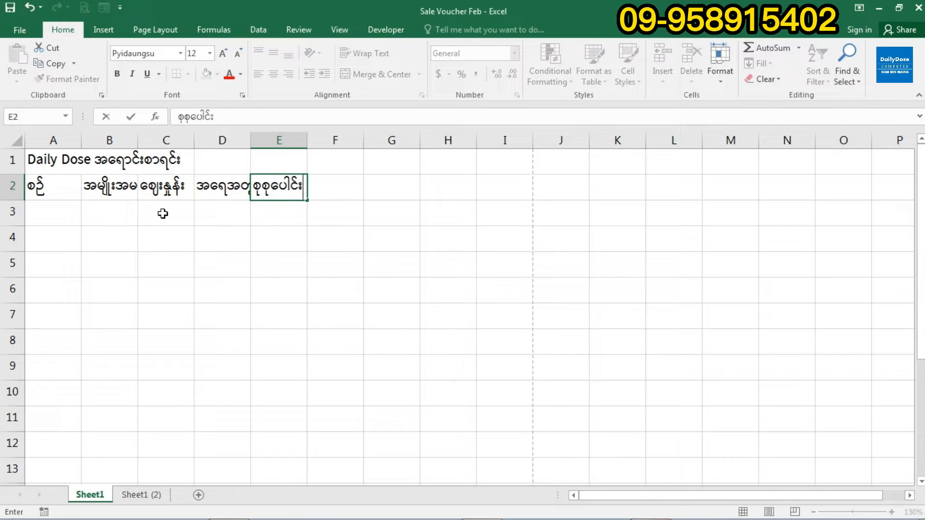
left_click(167, 215)
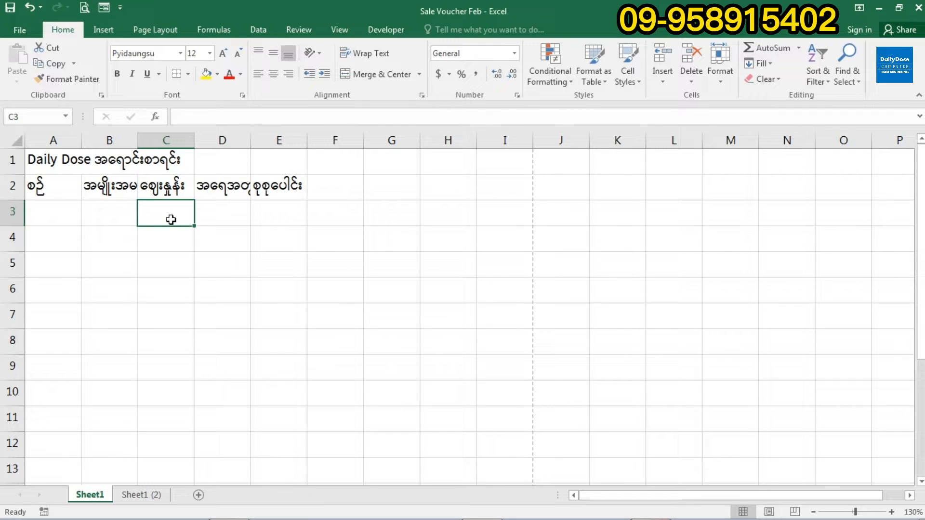
- Widen column B to 12.43 and column D to 14.00 to fit their headings
left_click(118, 187)
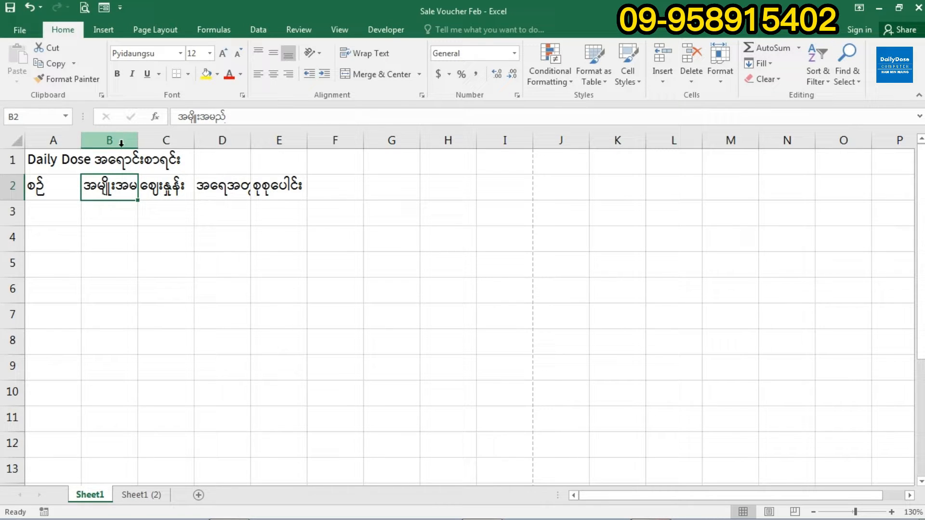
left_click_drag(138, 140, 169, 140)
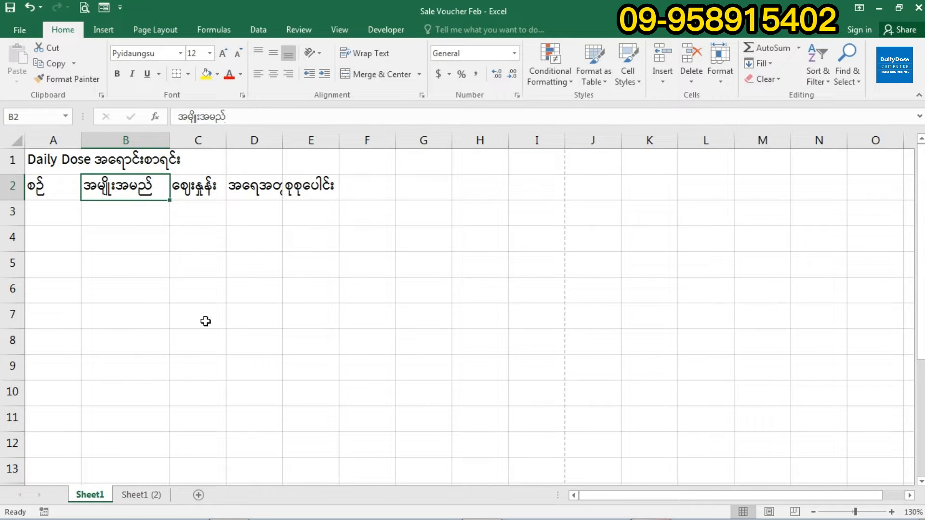
left_click(264, 195)
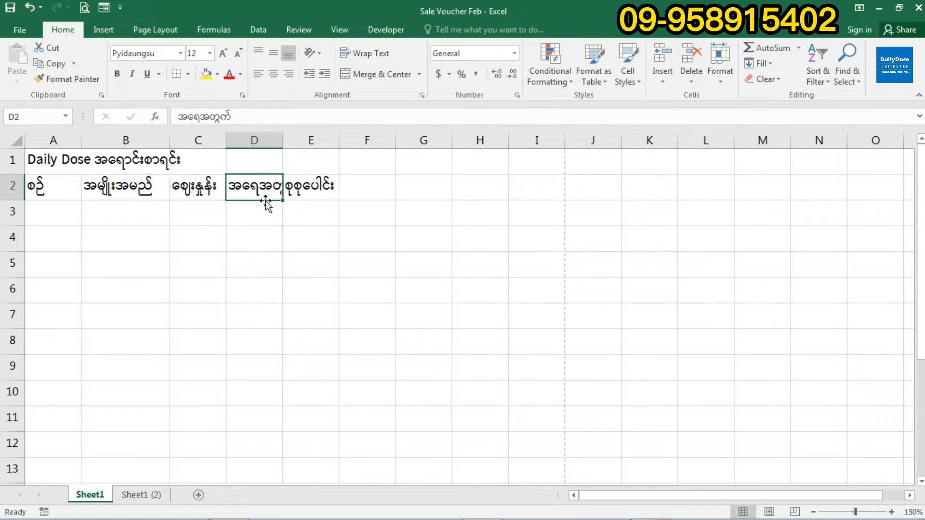
left_click(273, 137)
left_click_drag(283, 139, 323, 139)
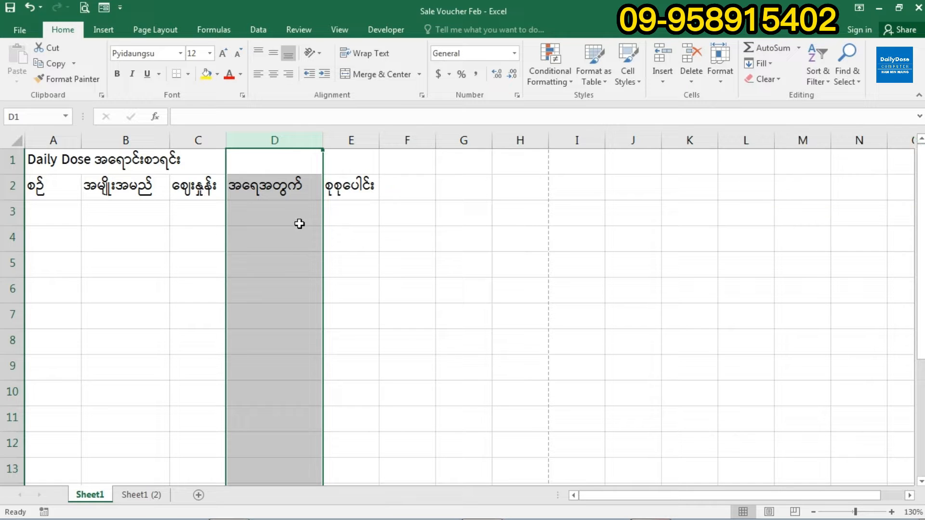
left_click(300, 224)
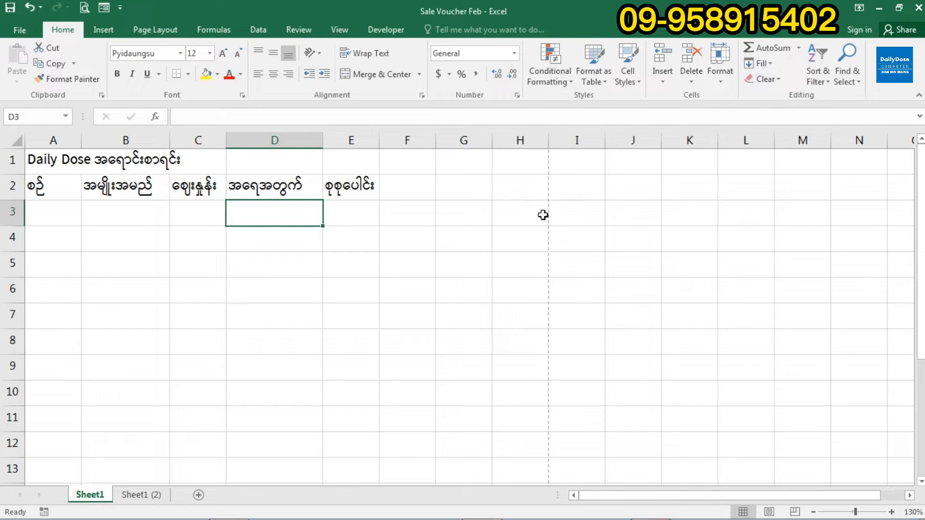
left_click_drag(363, 164, 507, 310)
left_click(560, 225)
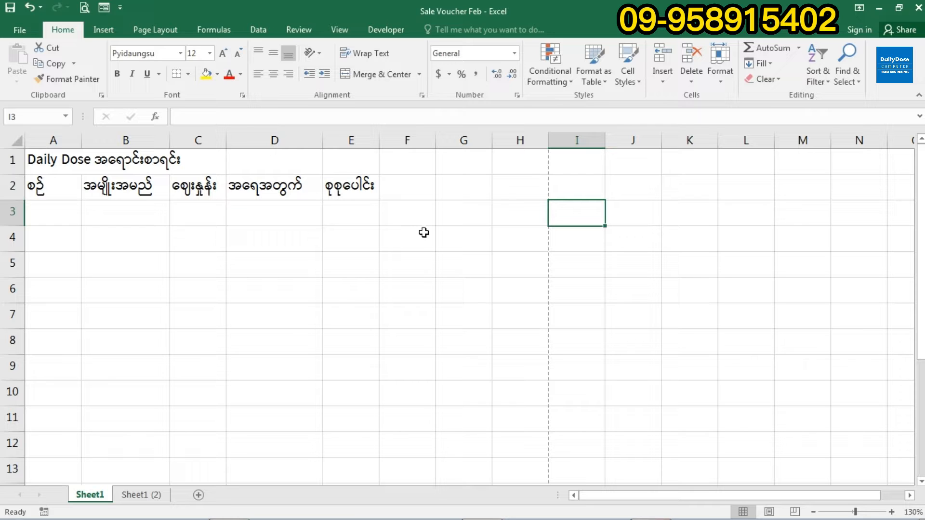
- Enter the first item row: ၁, Keyboard, price 6000, quantity 3
left_click(72, 193)
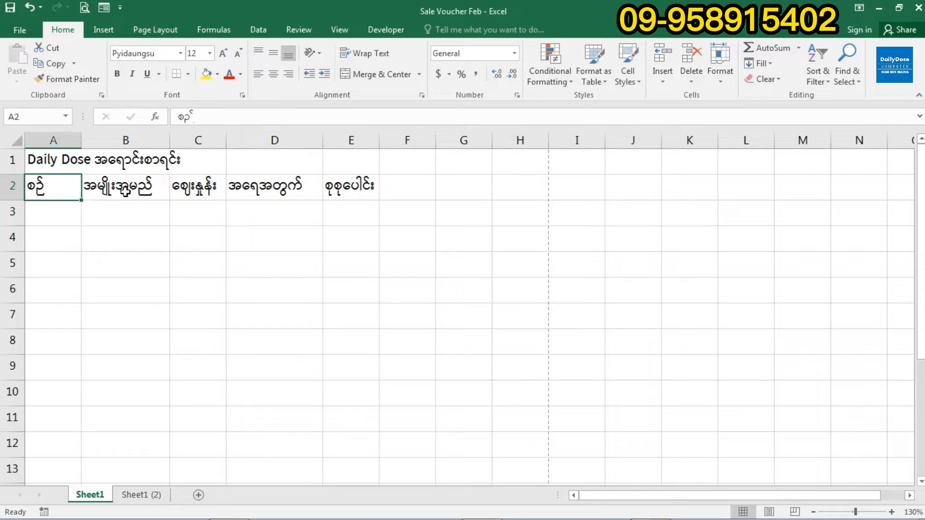
left_click(138, 195)
left_click(69, 215)
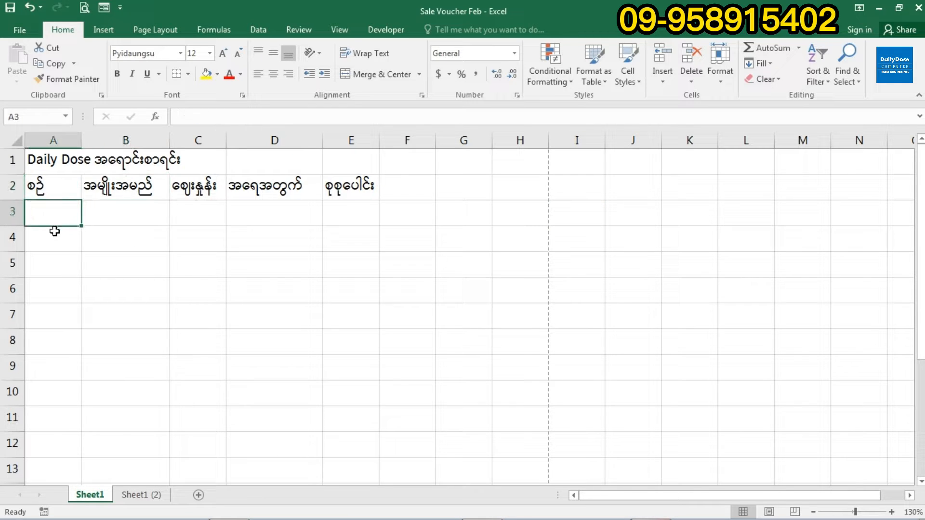
type("၁")
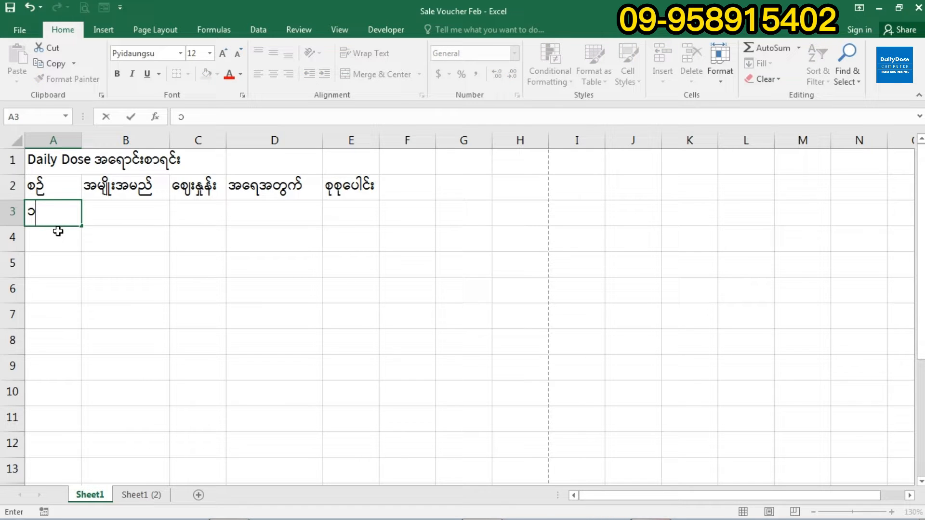
key("Tab")
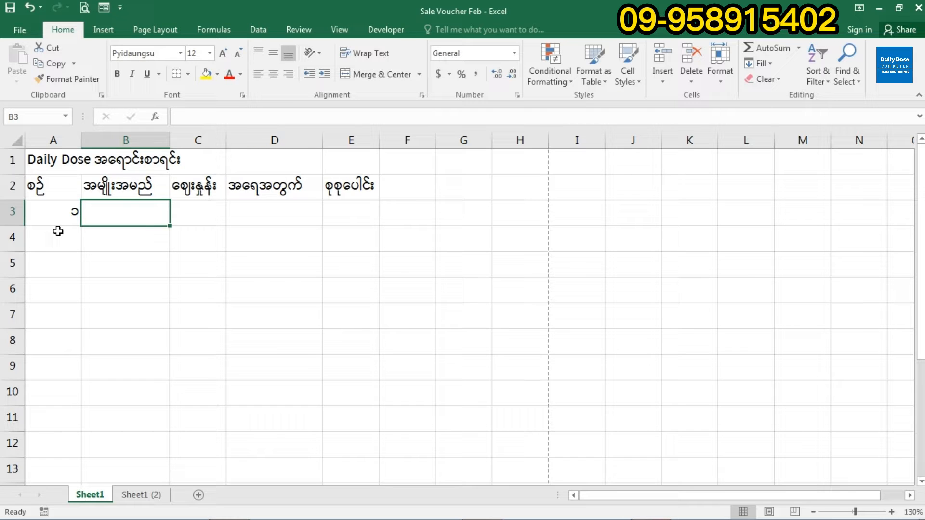
type("Key")
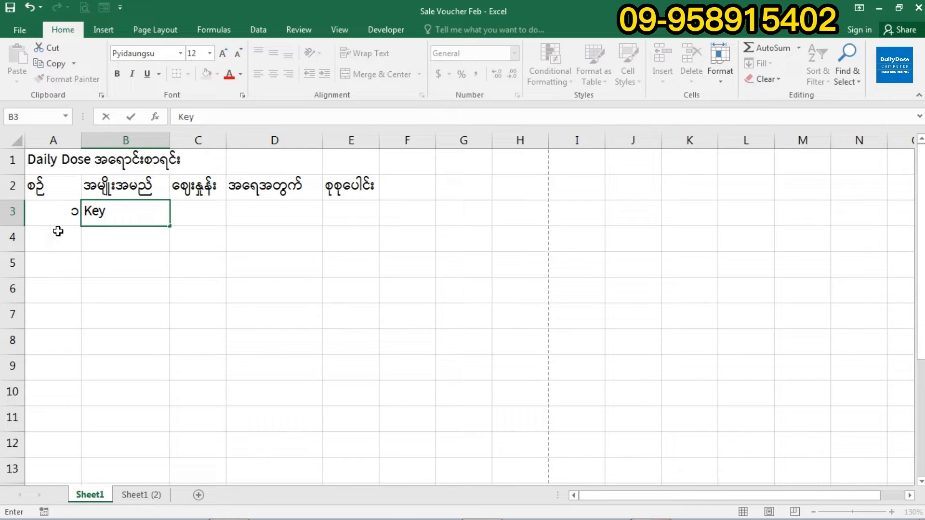
type("board")
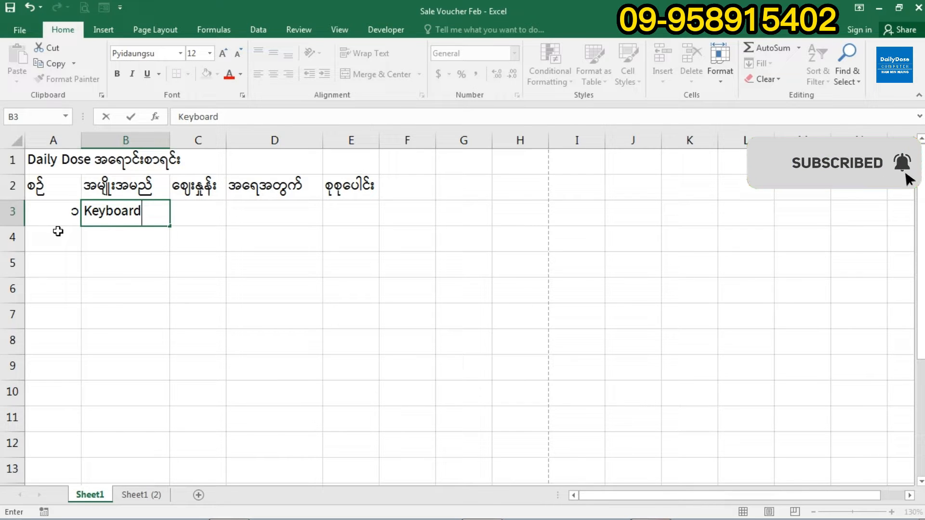
key("Tab")
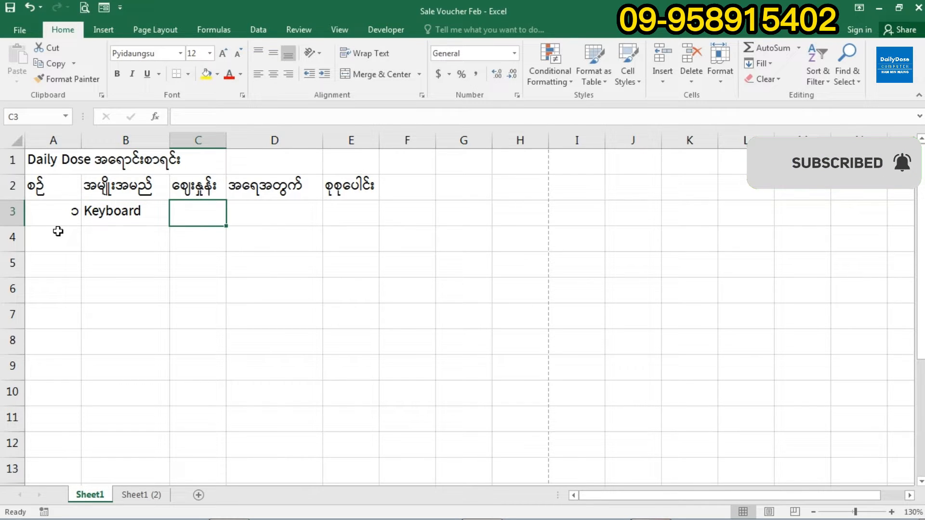
type("6000")
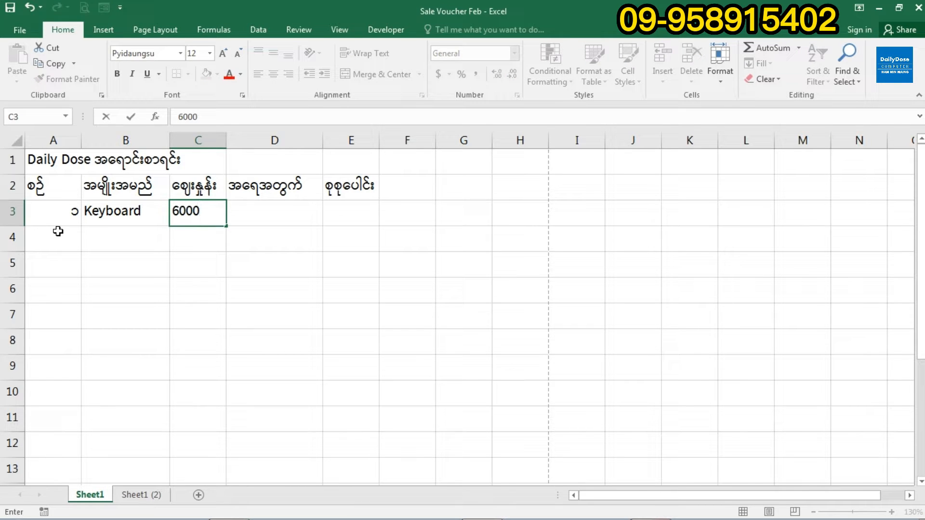
key("Tab")
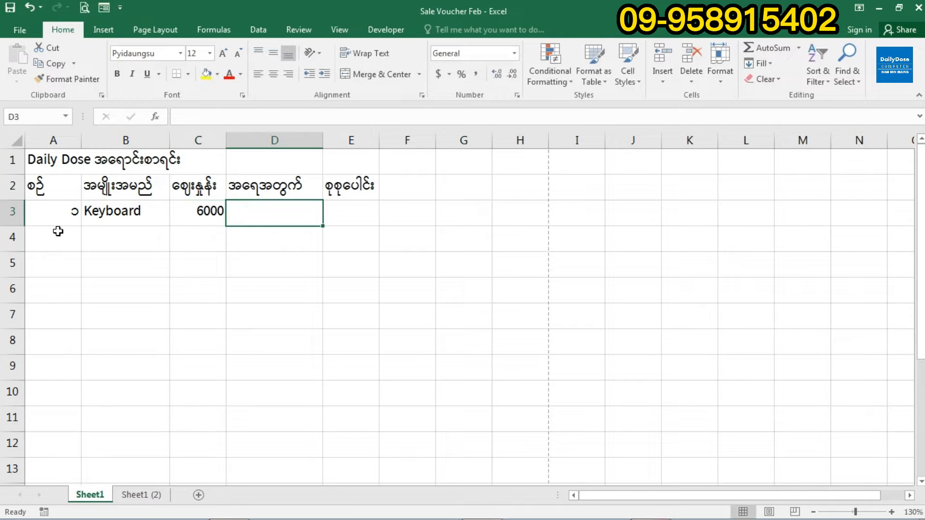
type("3")
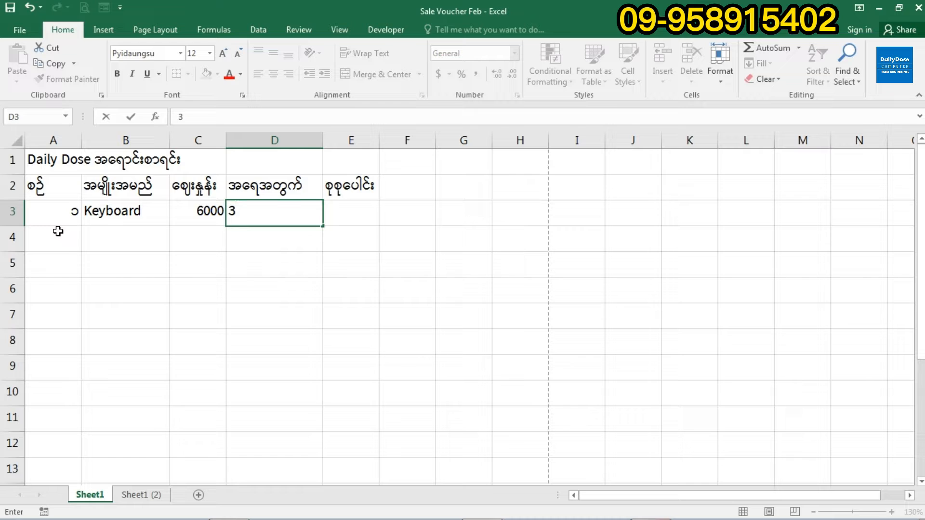
key("Return")
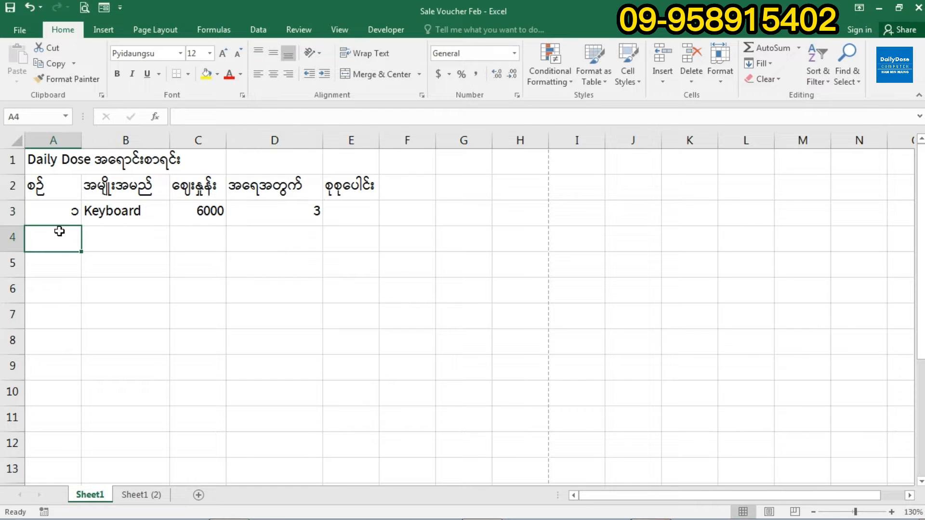
- Enter the second item row: ၂, Mouse, price 5000, quantity 7
type("၂")
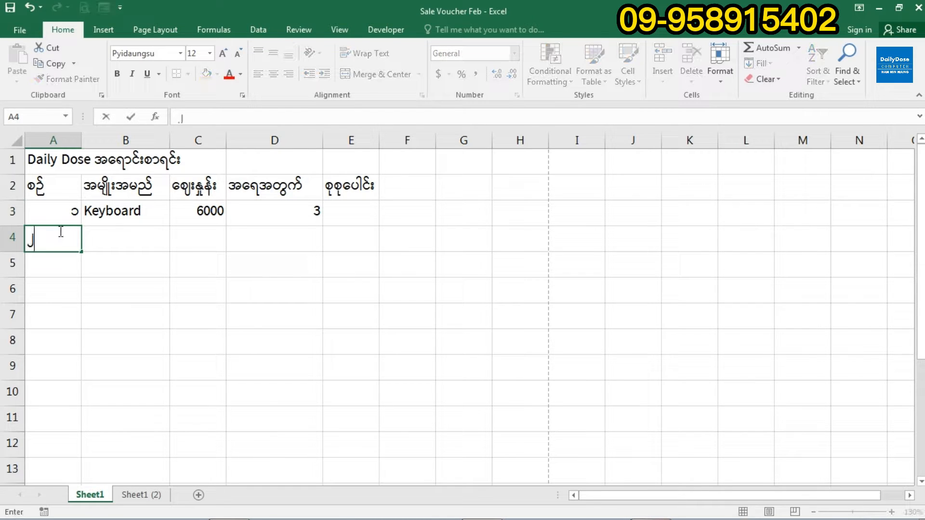
key("Tab")
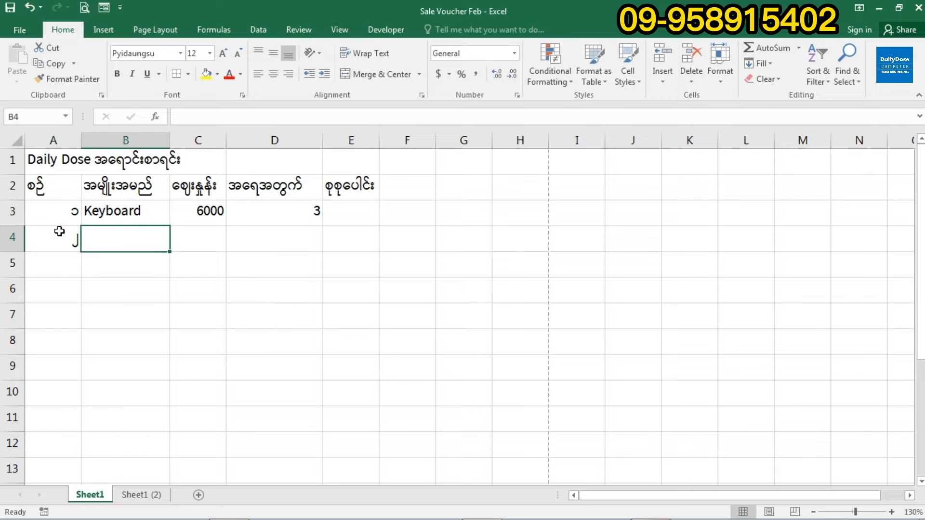
type("Mouse")
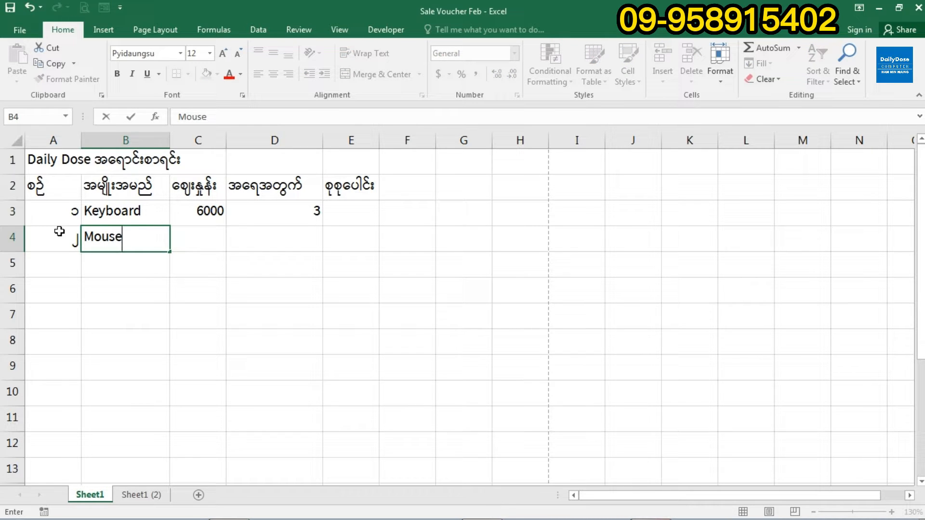
key("Tab")
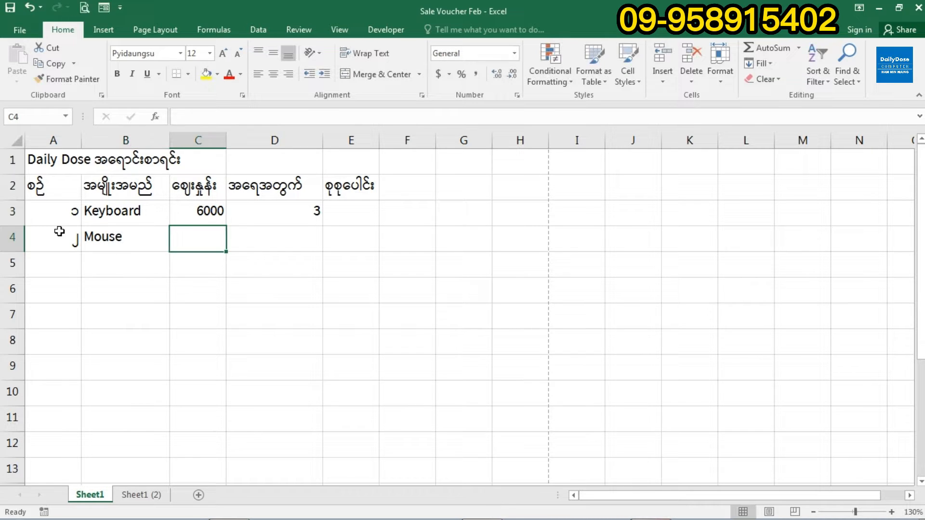
type("5000")
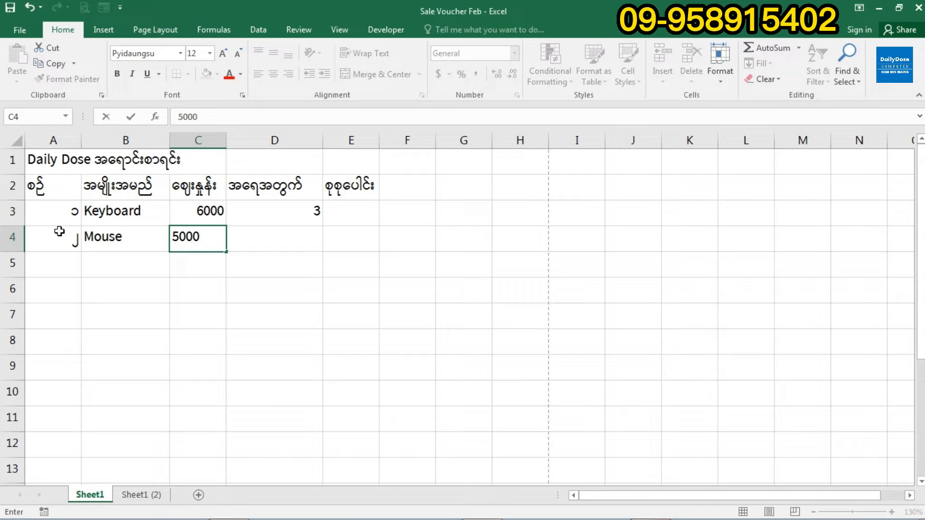
key("Tab")
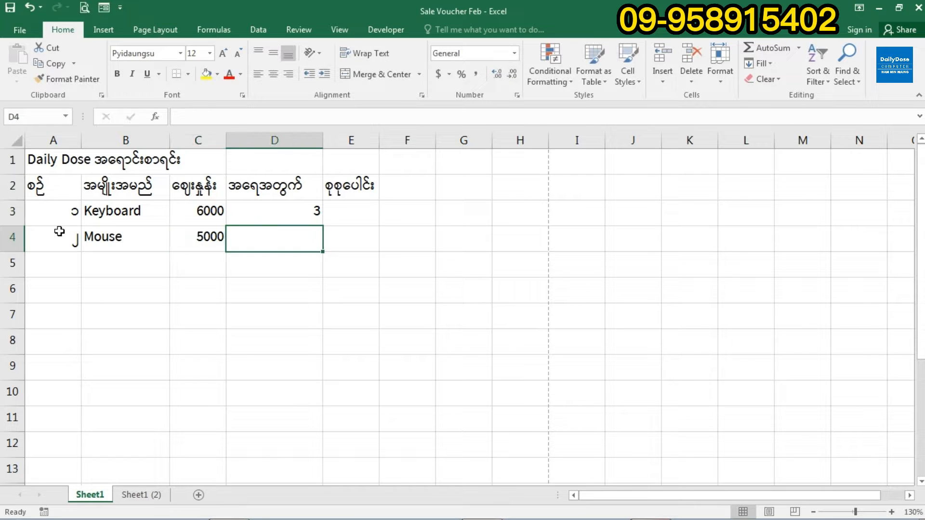
type("7")
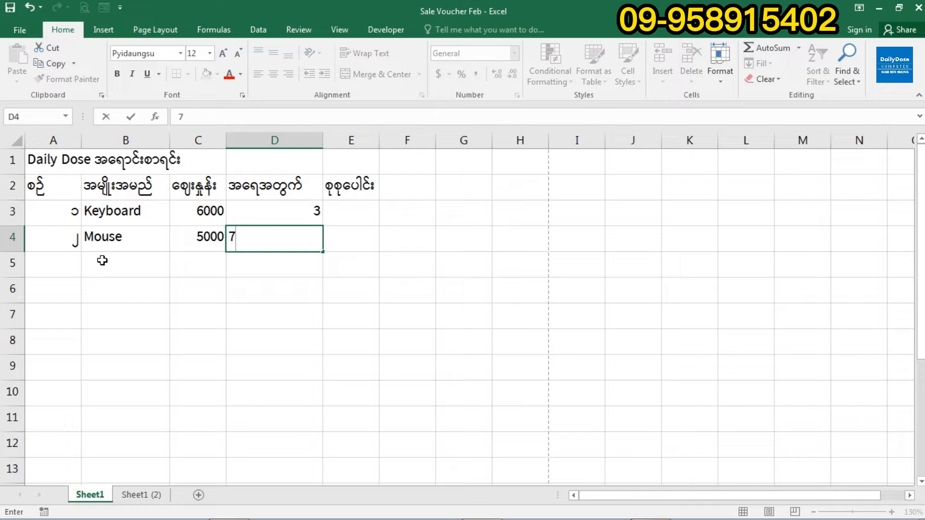
- Extend the serial numbers from A3:A4 down to A8 with the fill handle, giving ၁–၆
left_click(77, 265)
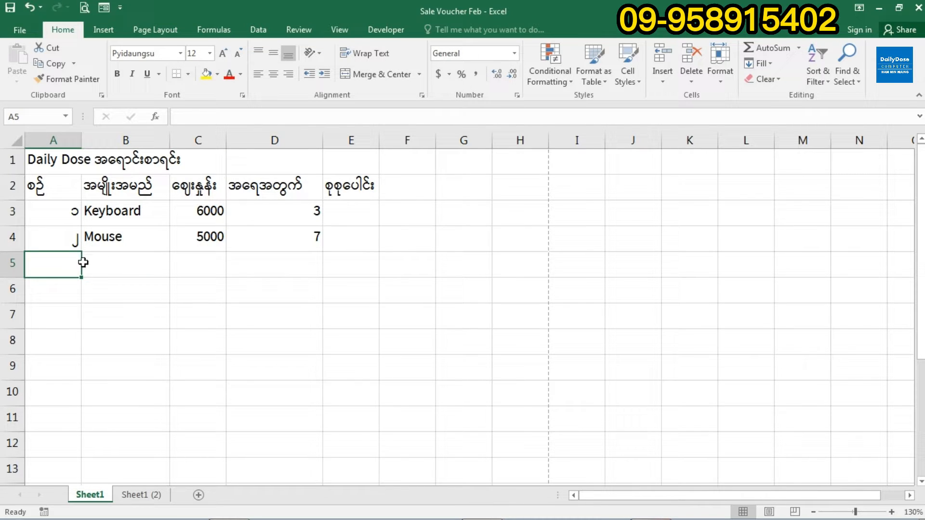
left_click_drag(72, 211, 67, 238)
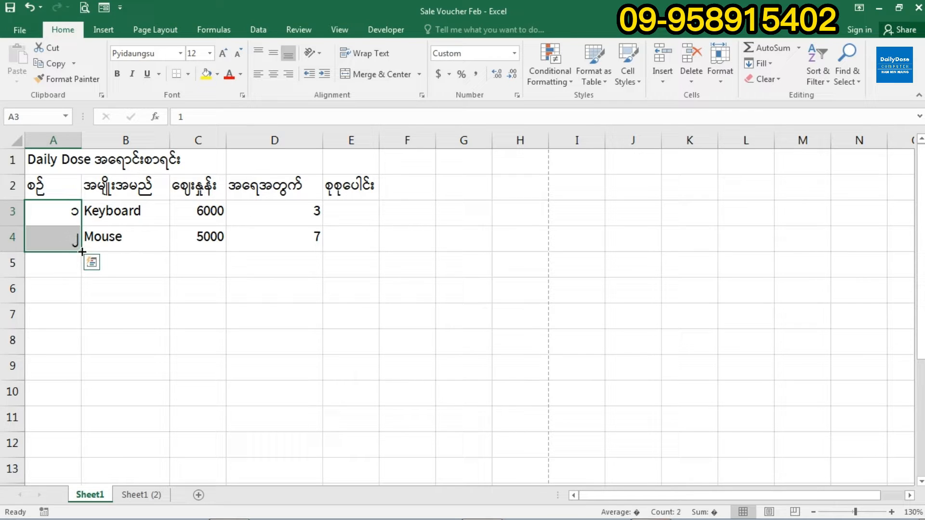
left_click_drag(63, 216, 65, 240)
left_click_drag(82, 251, 79, 348)
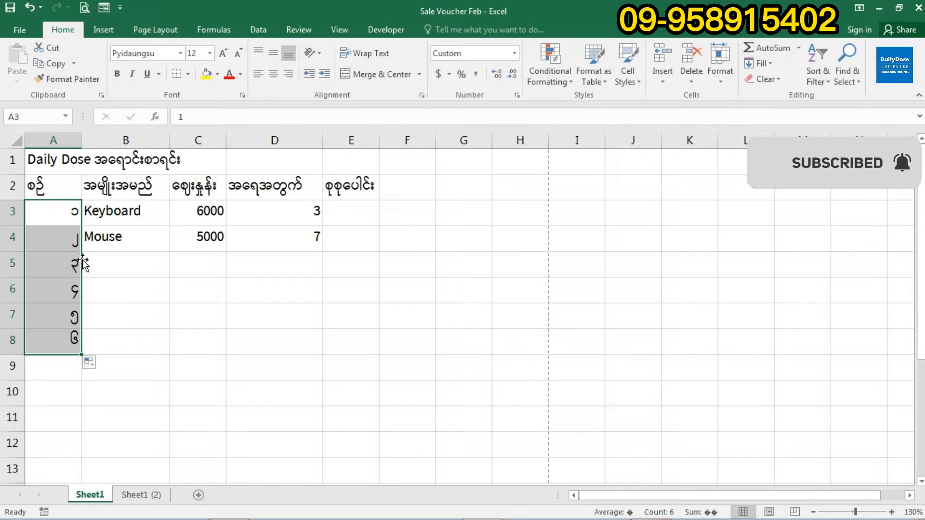
left_click(58, 341)
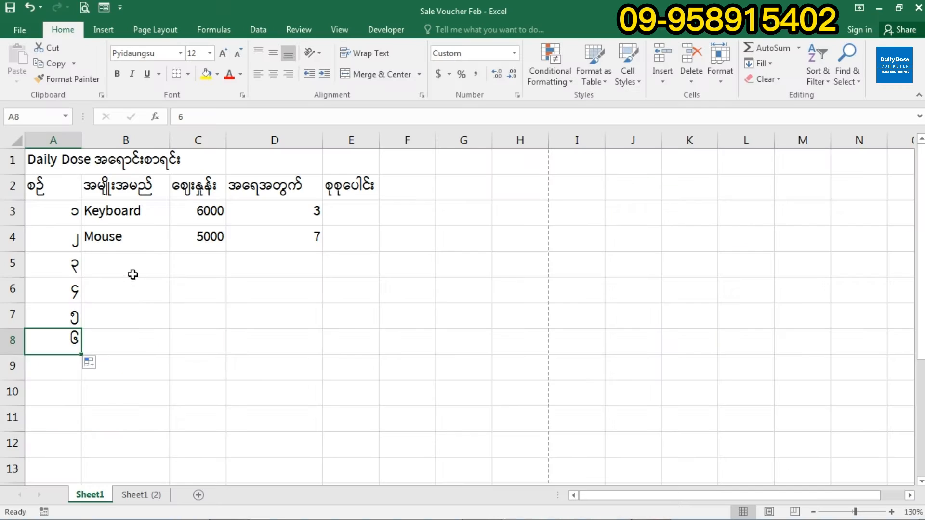
left_click(131, 271)
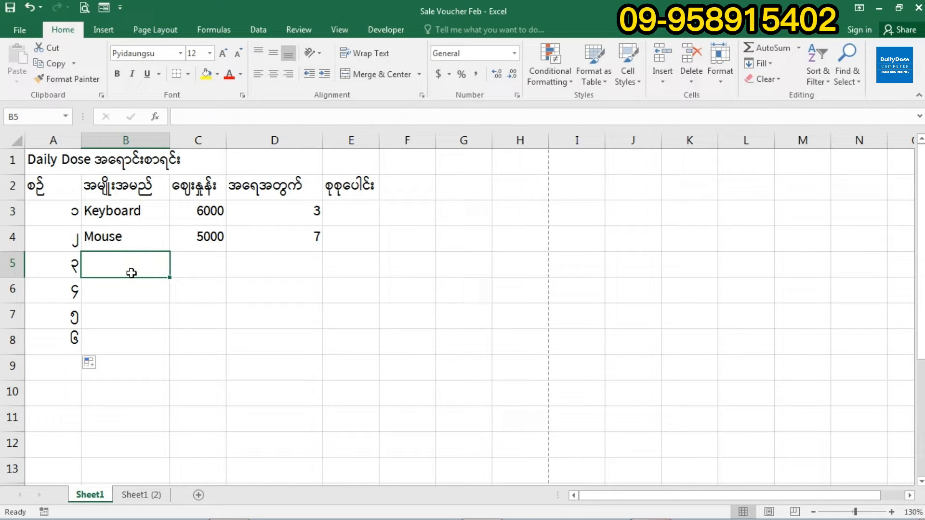
- Enter Laptop at 500000 × 4 and USB at 7000 × 10 in rows 5–6
type("Laptop")
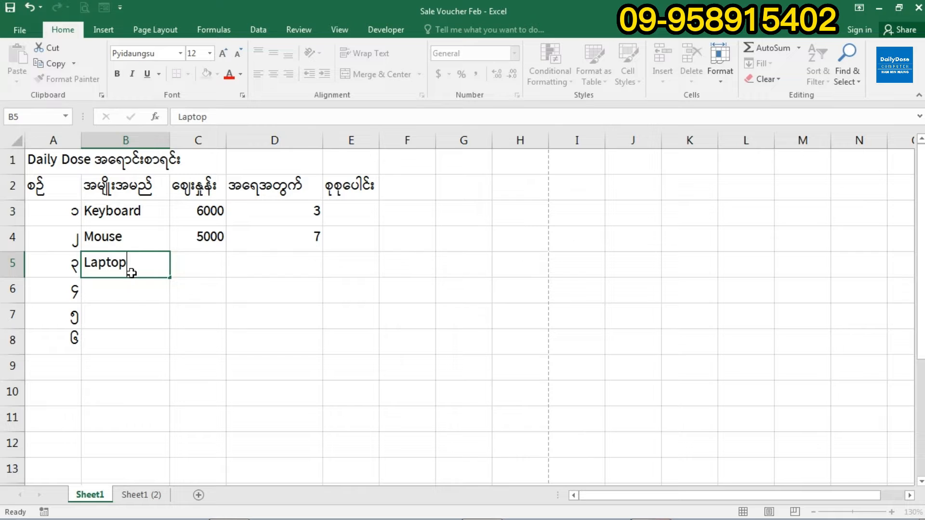
key("Tab")
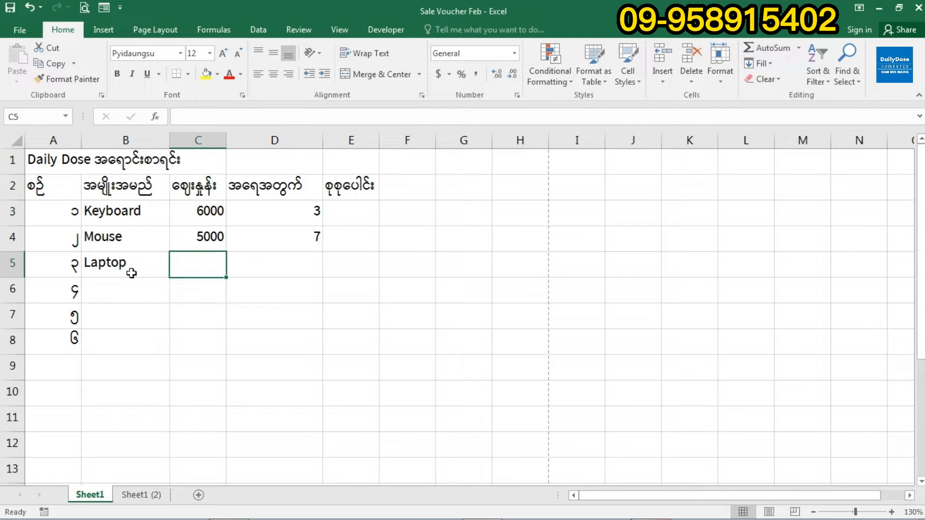
type("500")
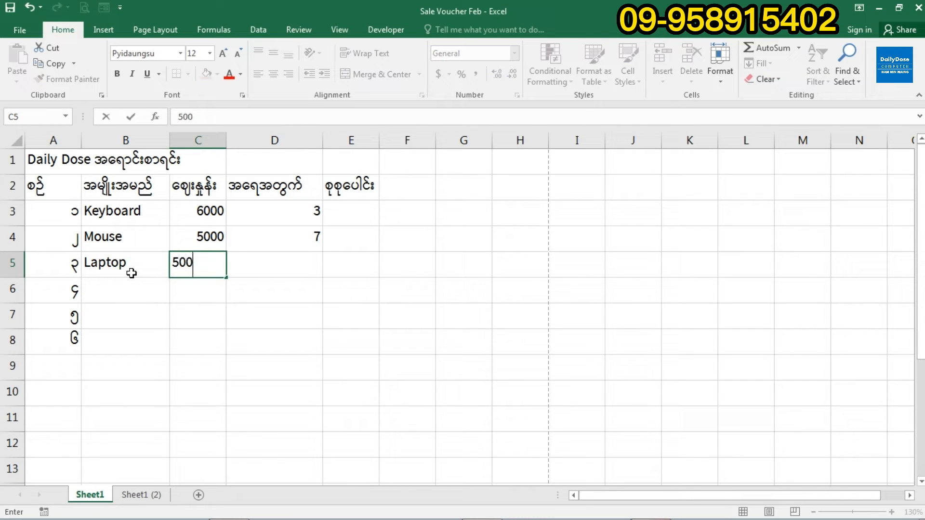
type("000")
key("Tab")
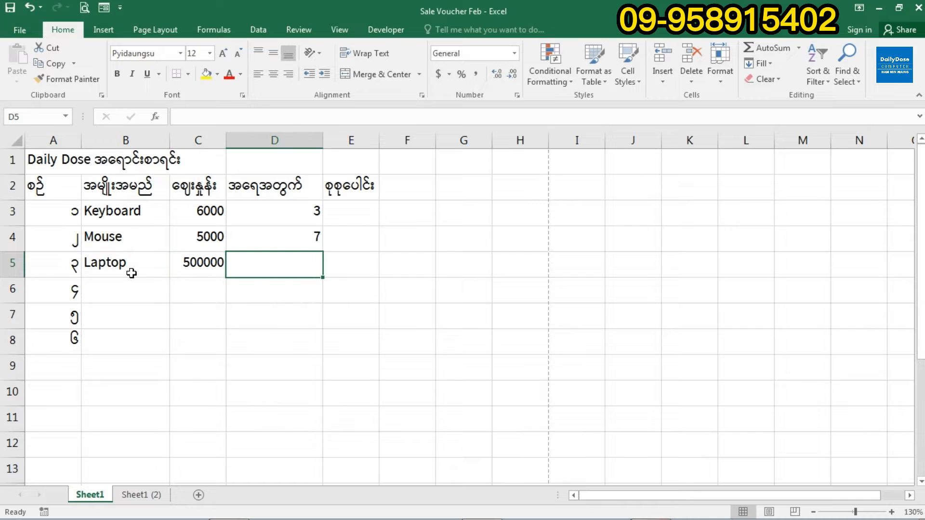
type("4")
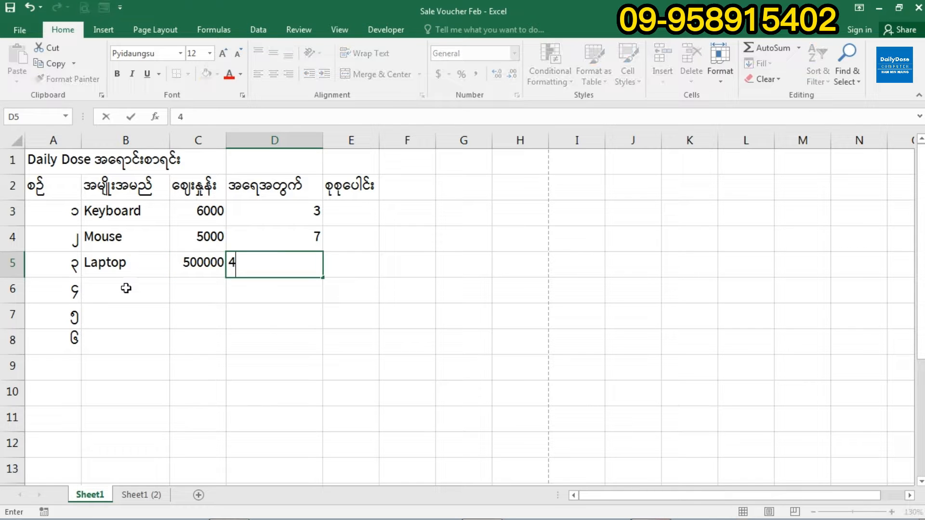
left_click(126, 288)
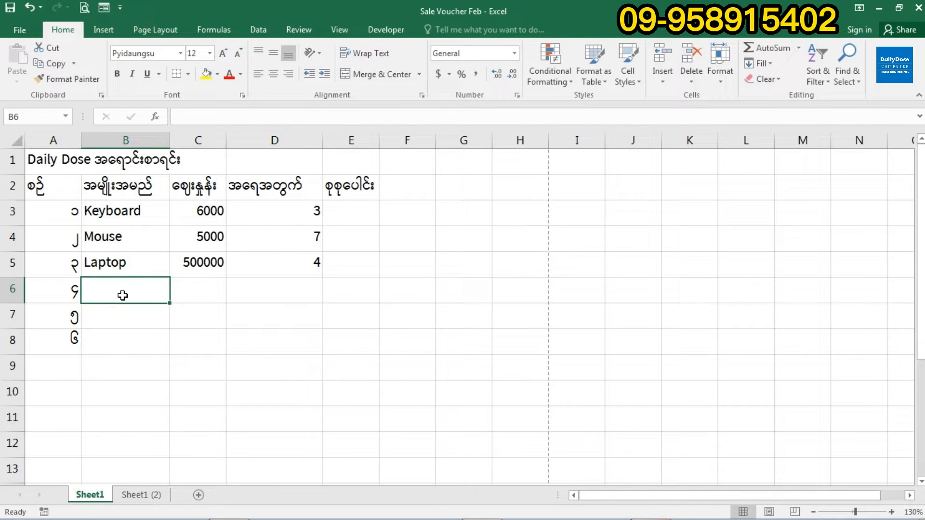
type("USB")
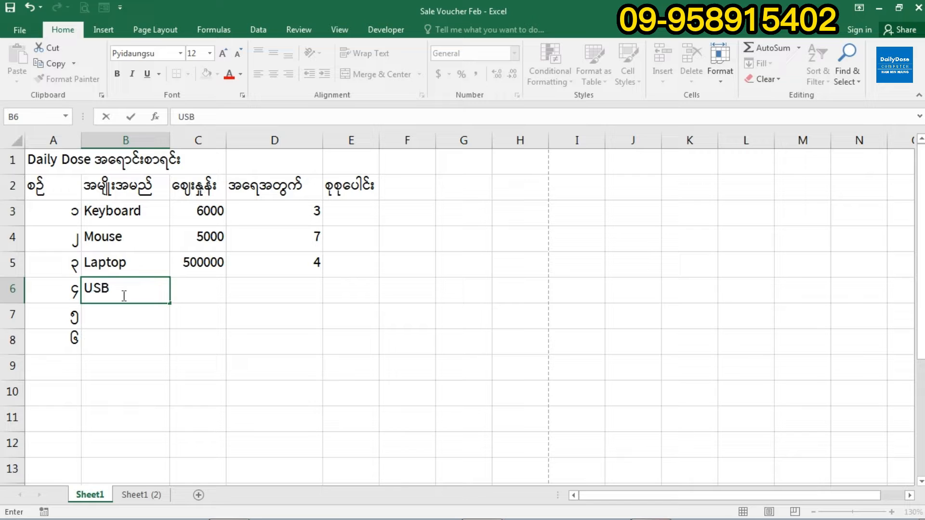
key("Tab")
type("7000")
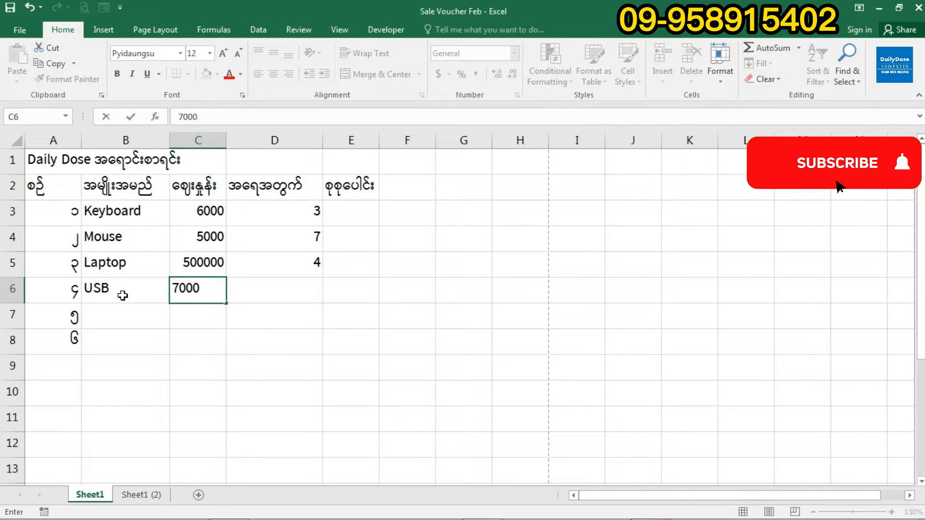
key("Tab")
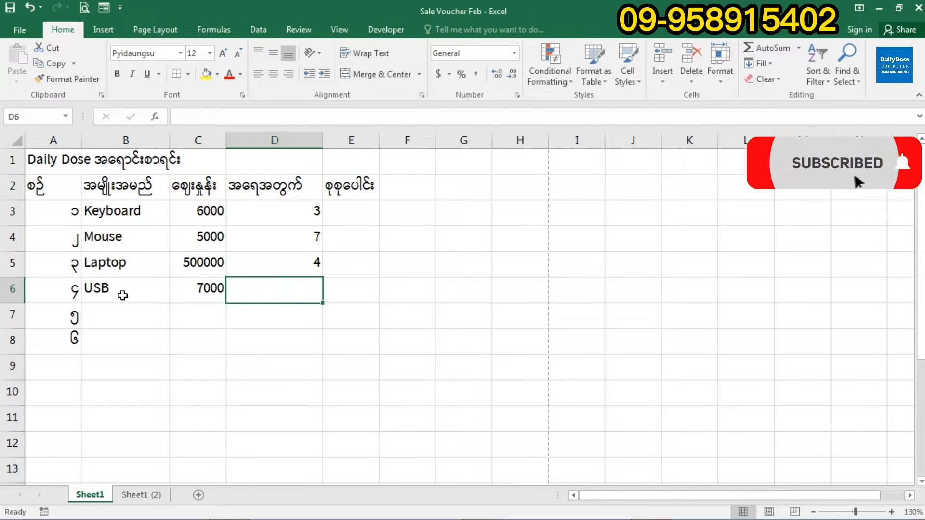
type("10")
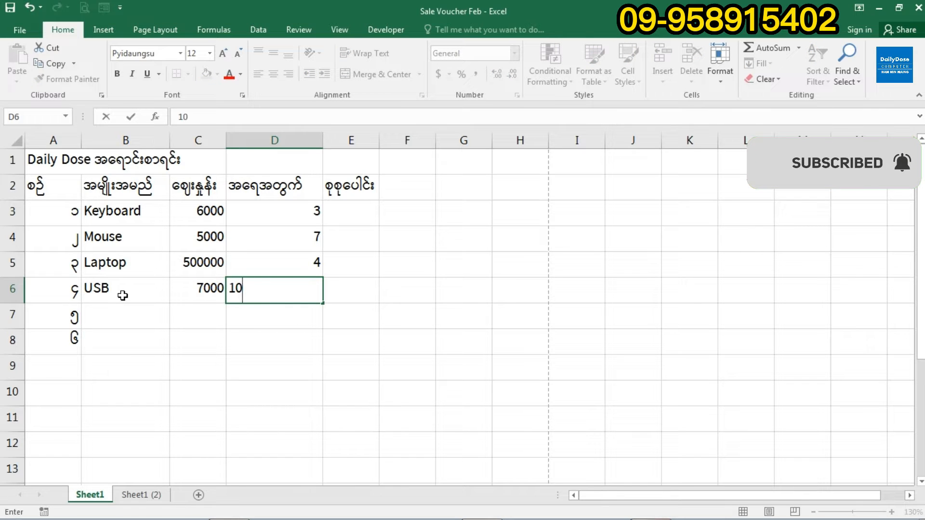
key("Return")
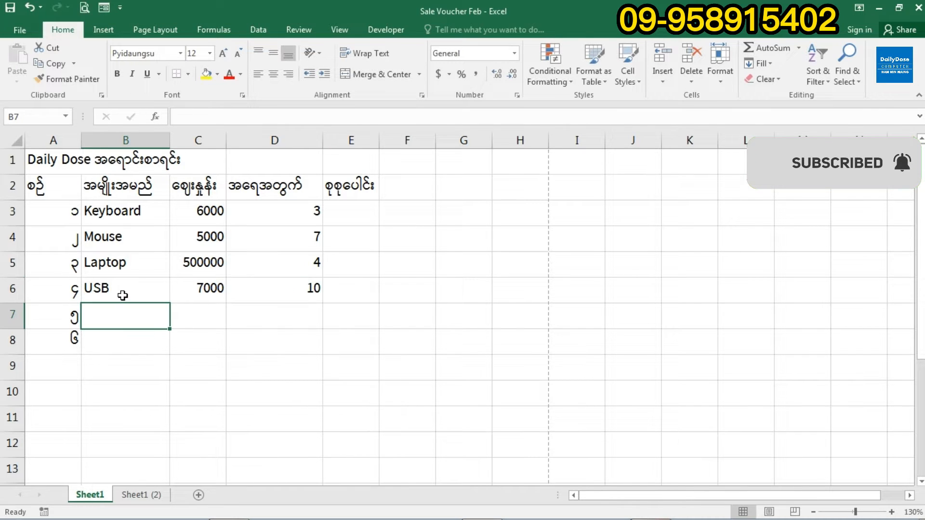
- Enter TV at 350000 × 2 and HDD at 40000 × 5 in rows 7–8
type("TB")
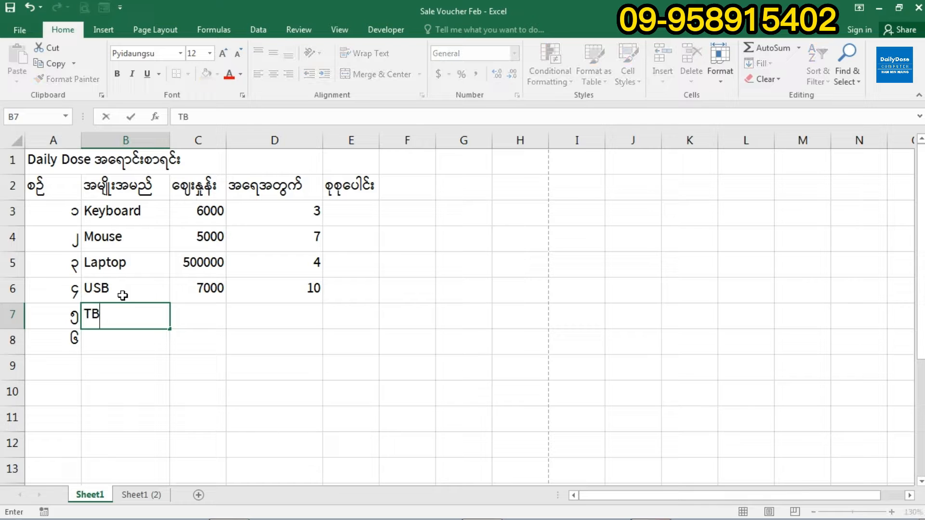
key("BackSpace")
type("V")
key("Tab")
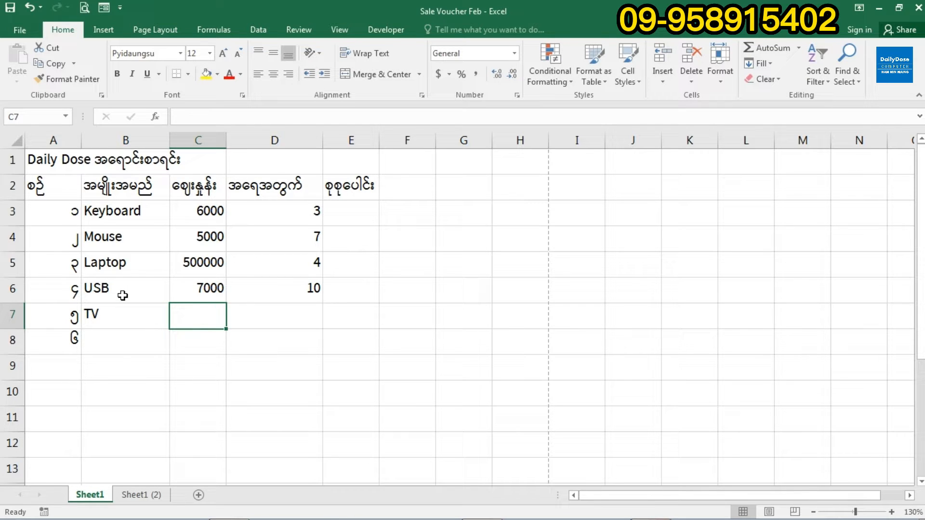
type("350000")
key("Tab")
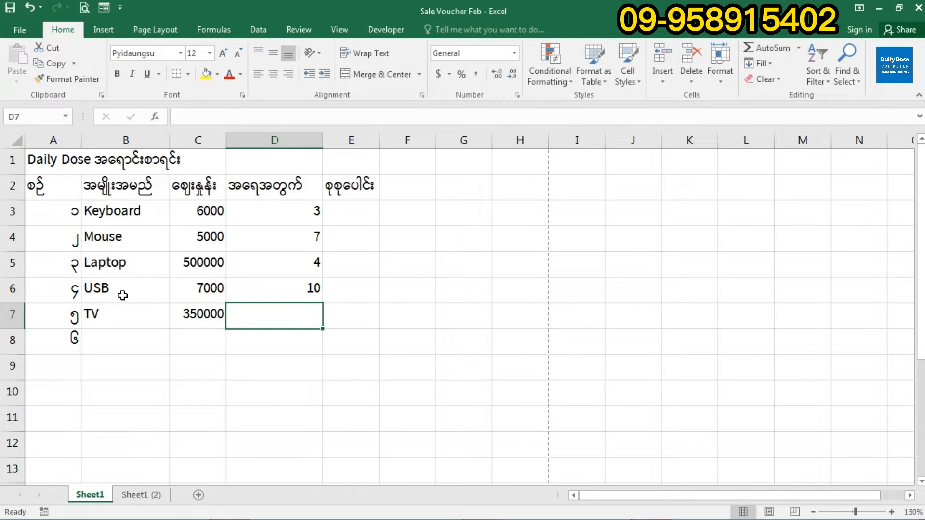
type("2")
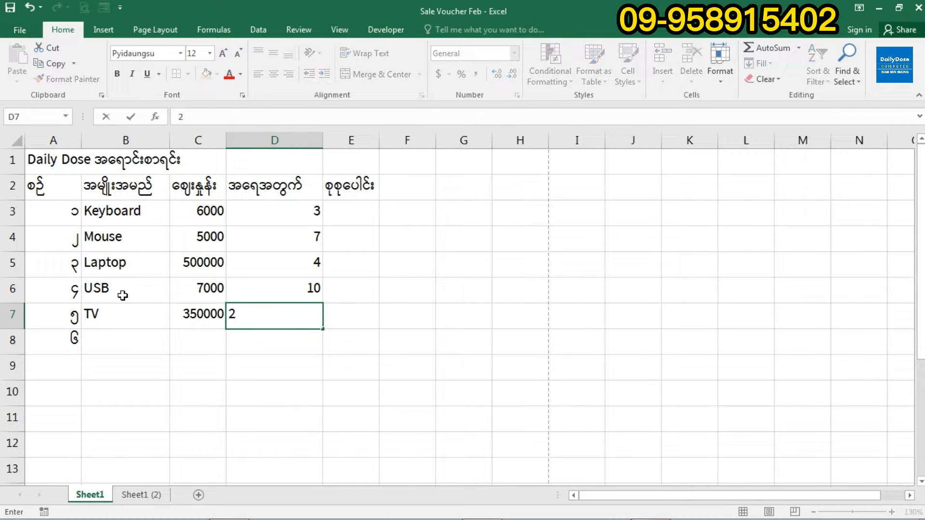
left_click(127, 347)
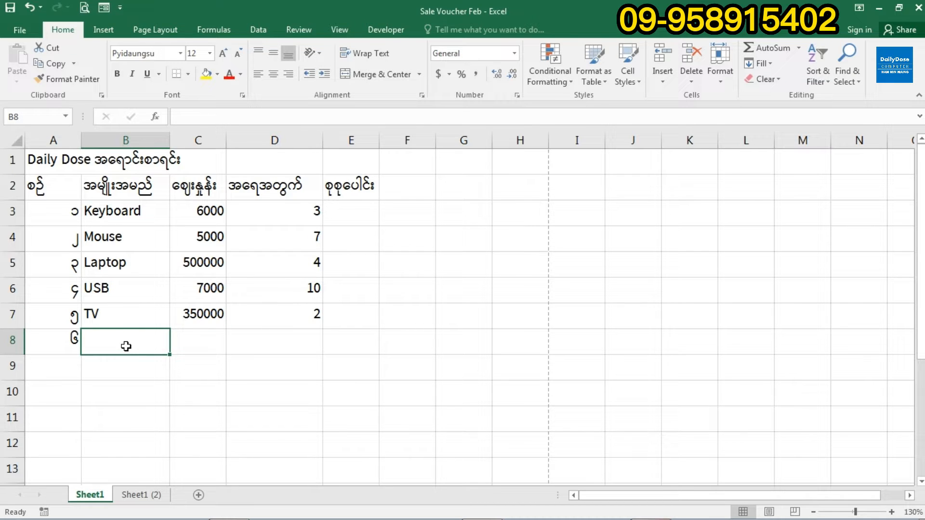
type("HDD")
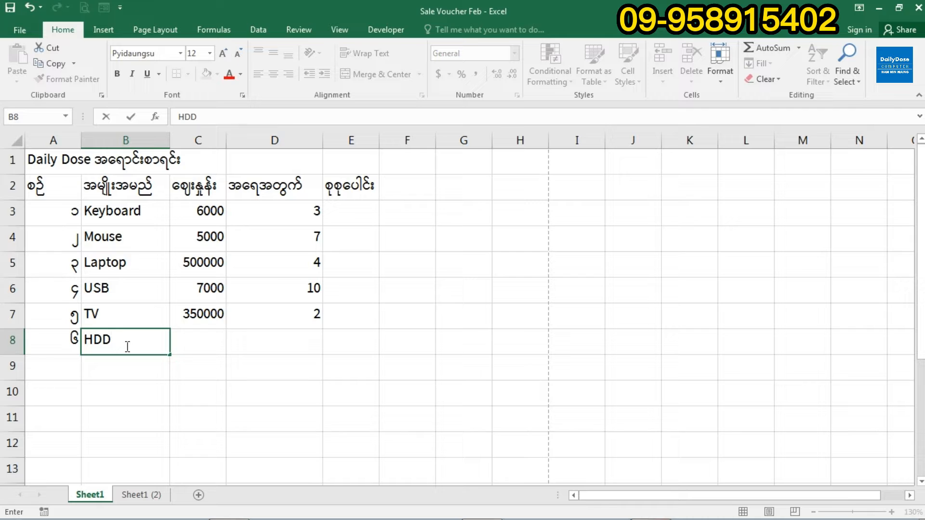
key("Tab")
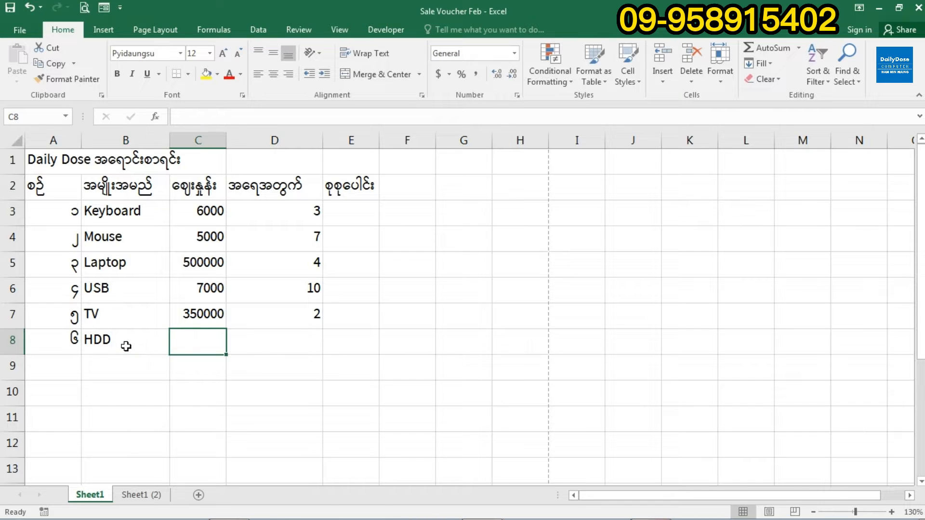
type("40000")
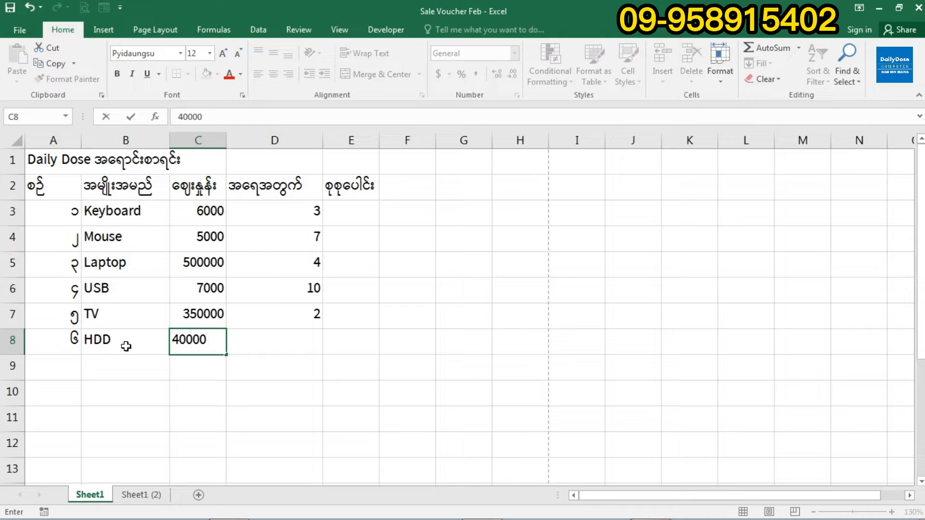
key("Tab")
type("5")
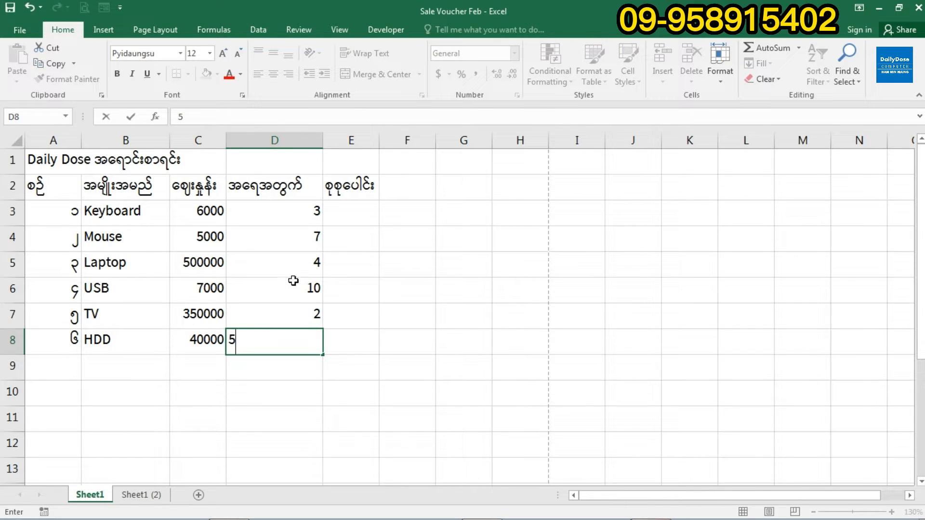
key("Tab")
key("Up")
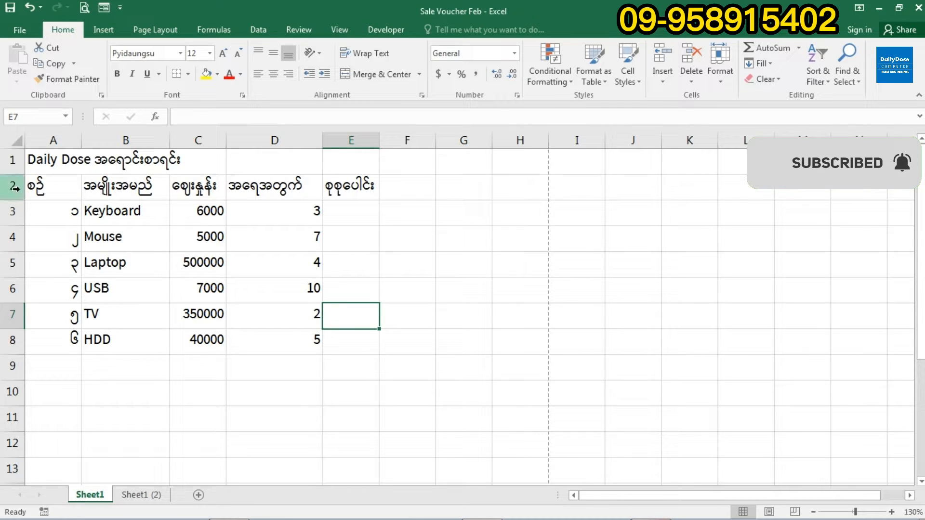
left_click_drag(39, 186, 350, 187)
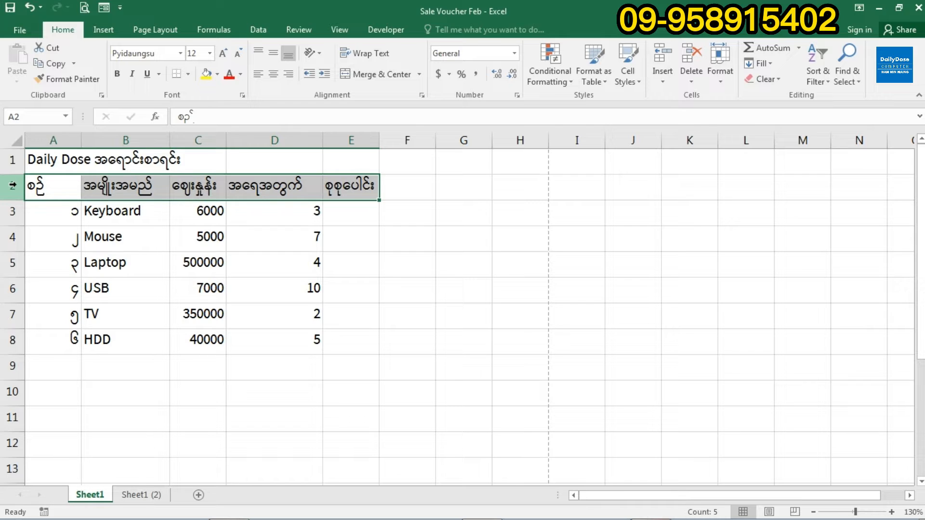
- Insert two blank rows at row 2, between the title and the column headings
right_click(13, 185)
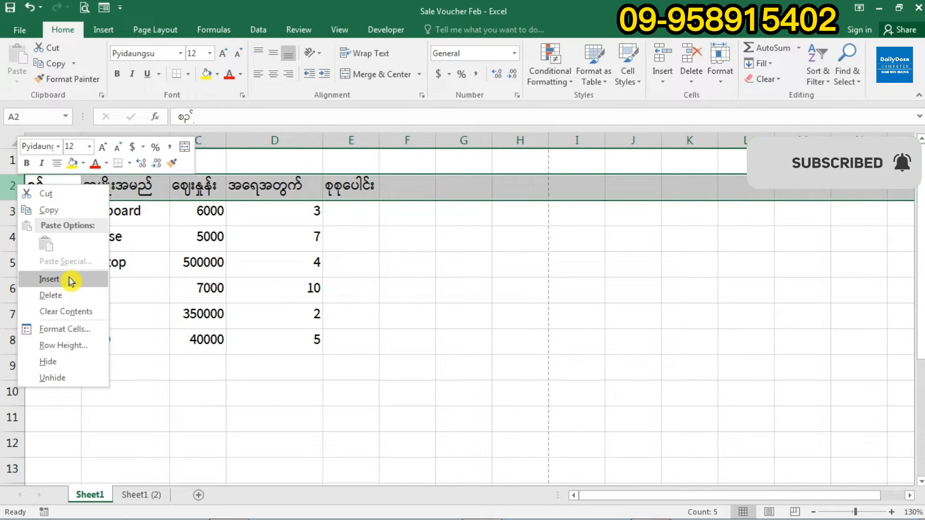
left_click(71, 279)
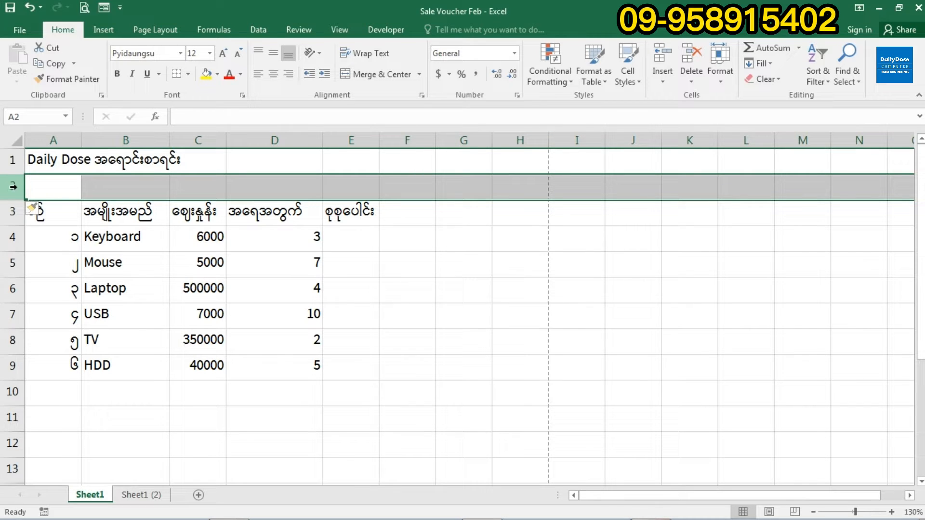
right_click(15, 188)
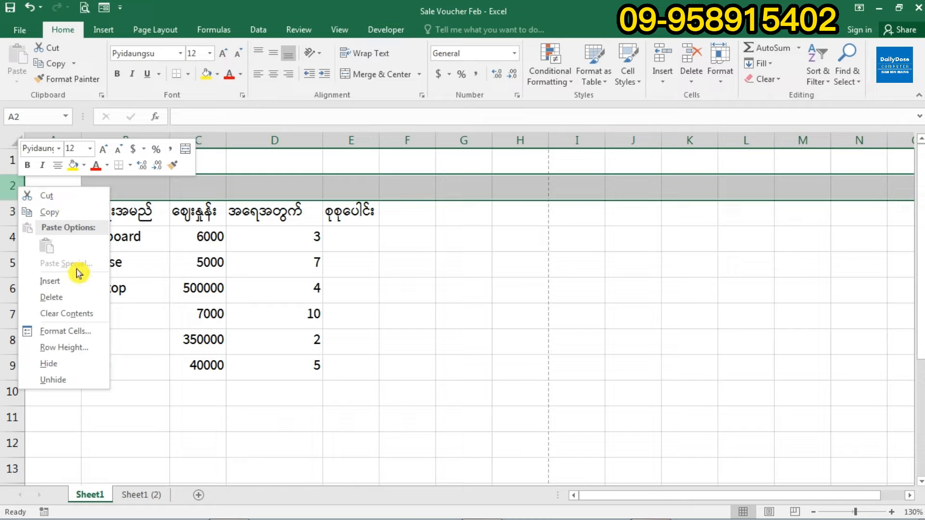
left_click(58, 284)
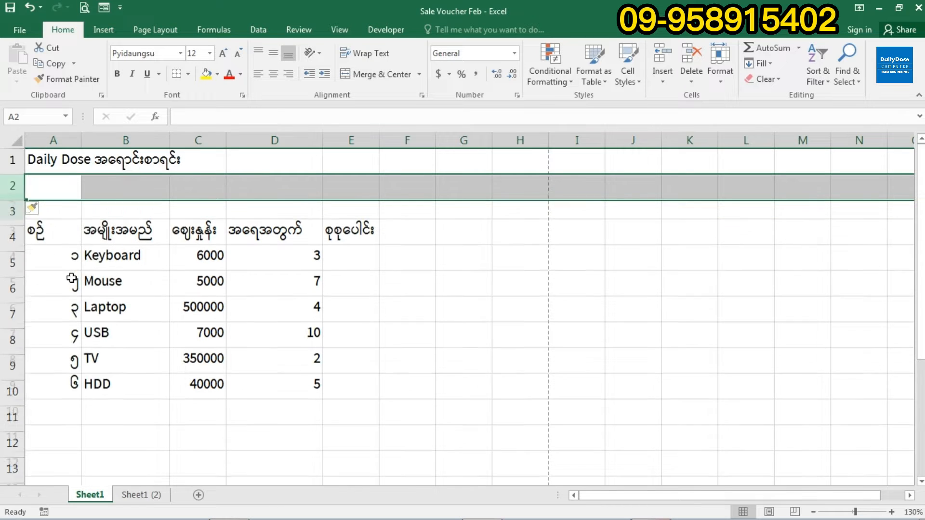
left_click_drag(75, 192, 144, 206)
left_click(77, 194)
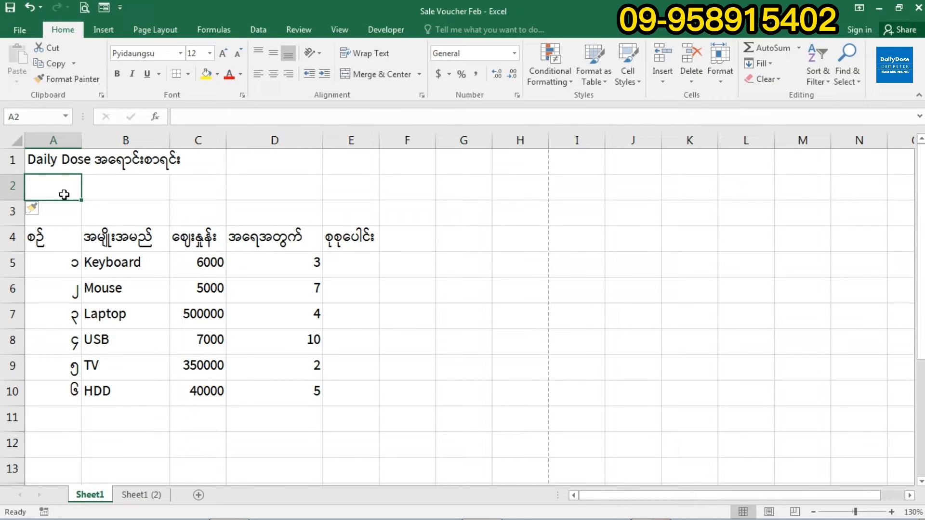
- Type 'Customer's Name' in A2, then Merge & Center A2:B3 with Middle Align
type("Cus")
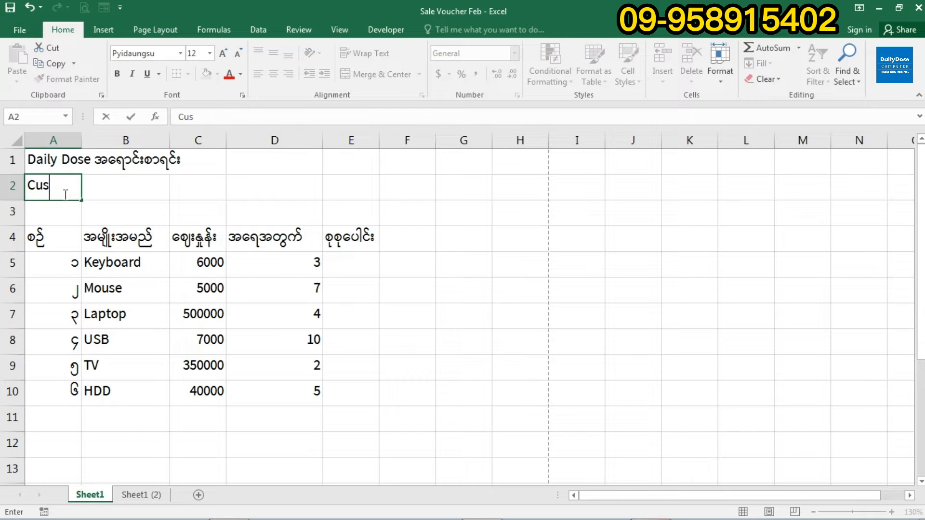
type("tomer's Name")
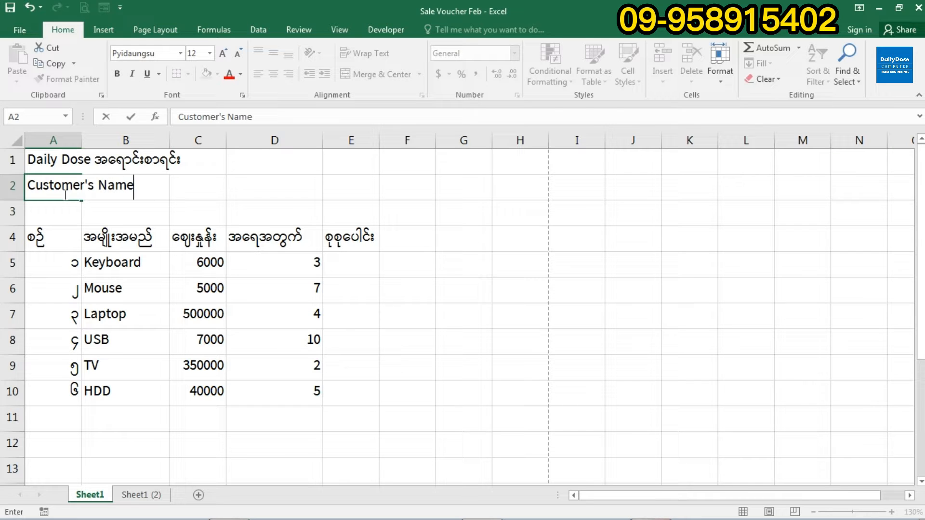
left_click(220, 220)
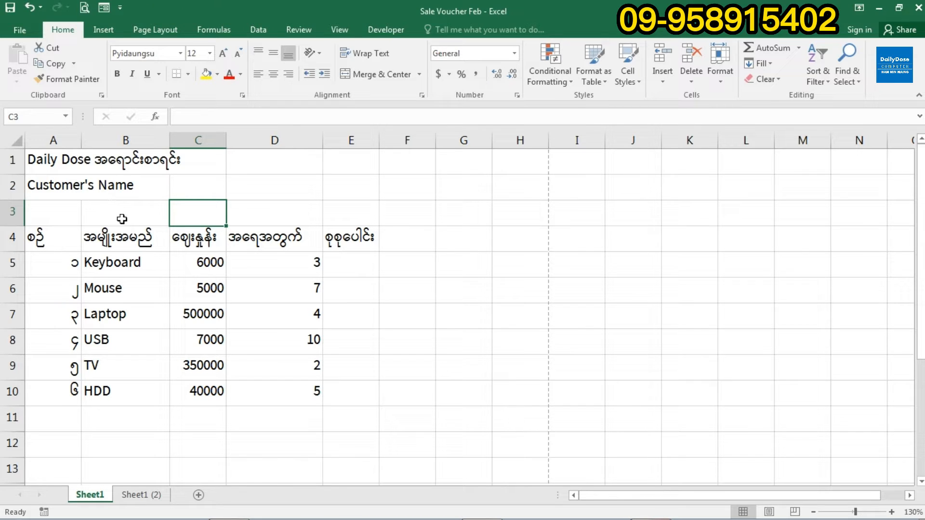
left_click(50, 184)
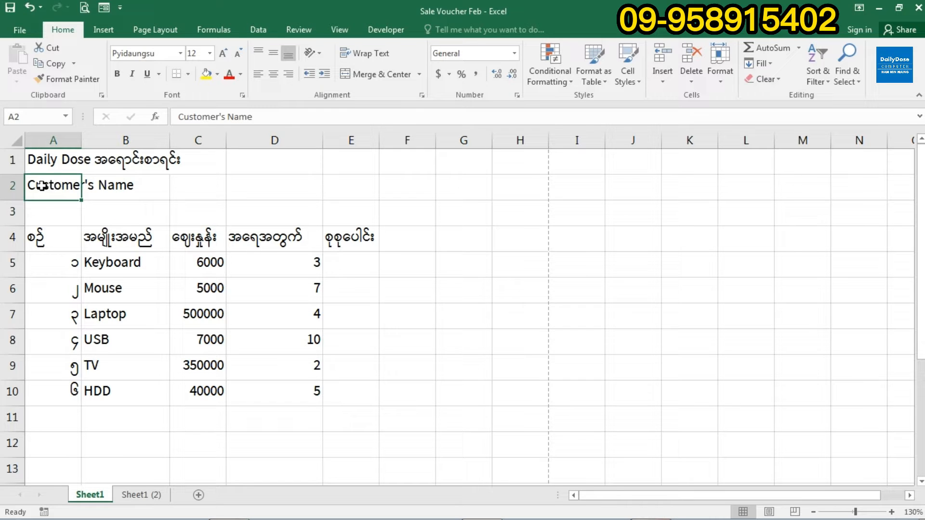
left_click_drag(57, 192, 129, 212)
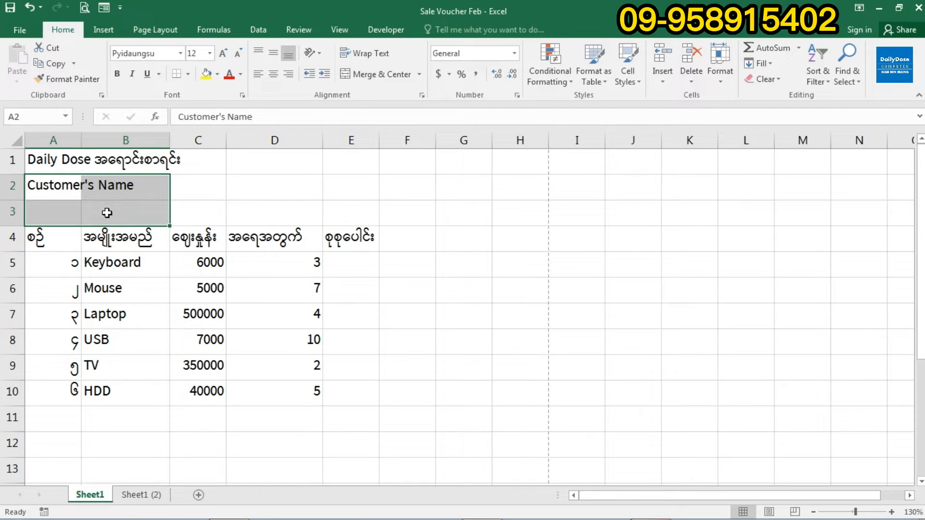
left_click_drag(49, 190, 124, 212)
left_click(73, 32)
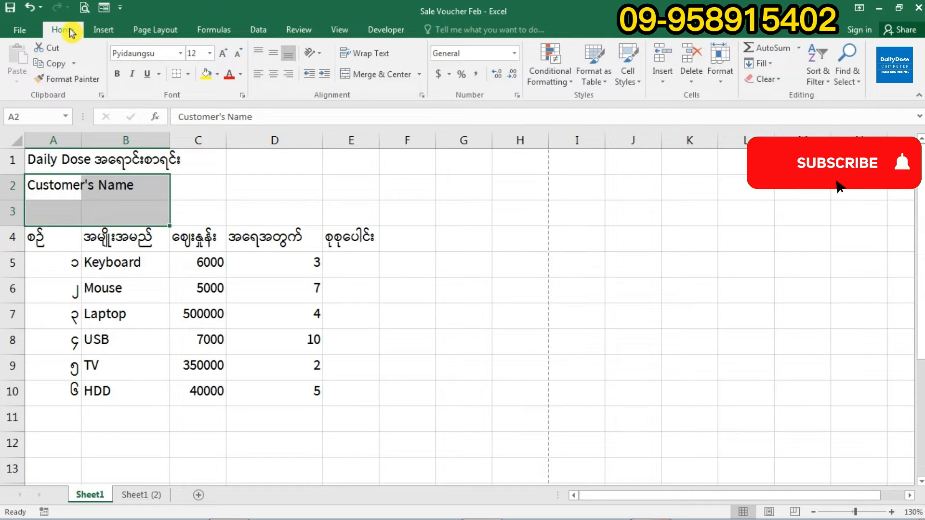
left_click(392, 78)
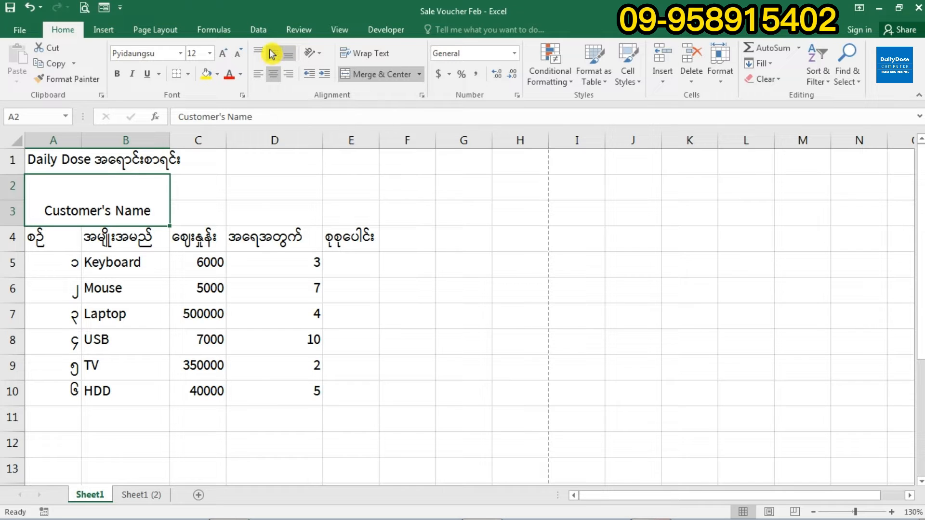
left_click(272, 54)
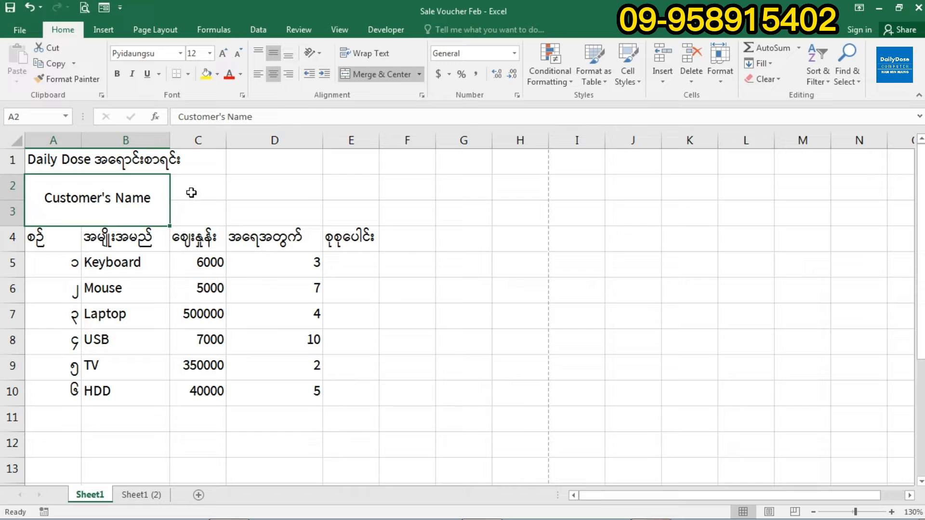
left_click(209, 189)
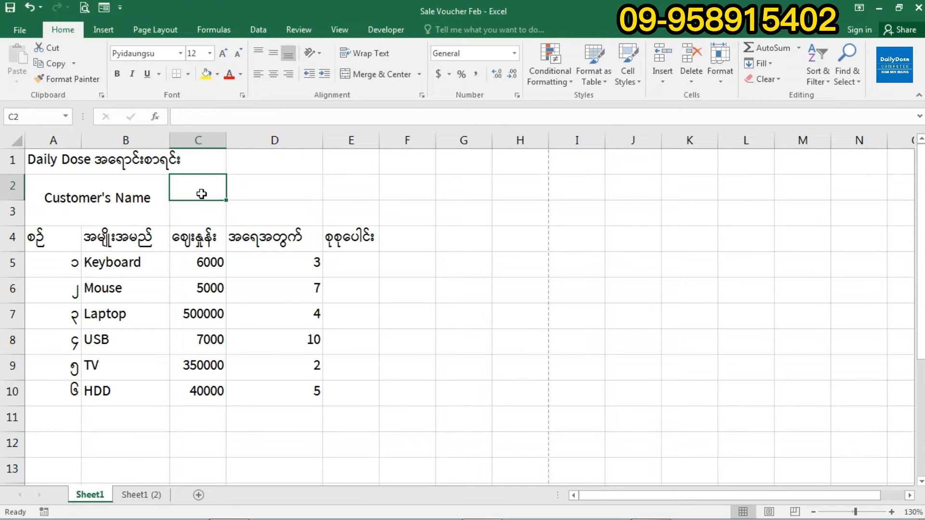
- Enter the customer's name in C2, merge C2:C3 centred both ways, and widen column C
type("U M")
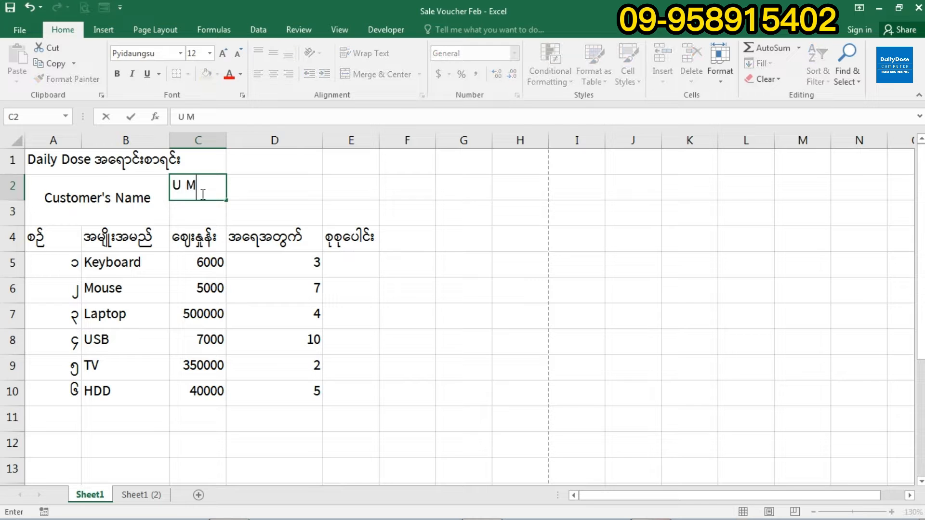
type("aung")
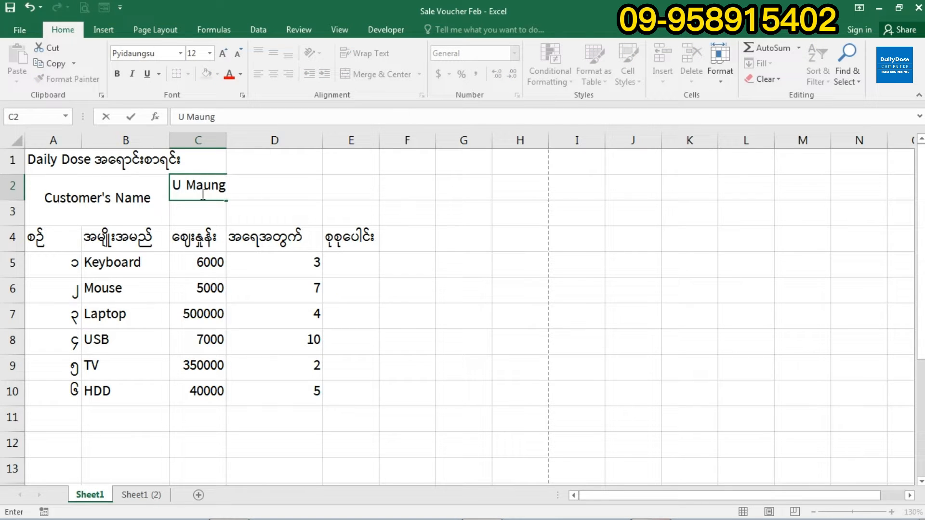
left_click(275, 228)
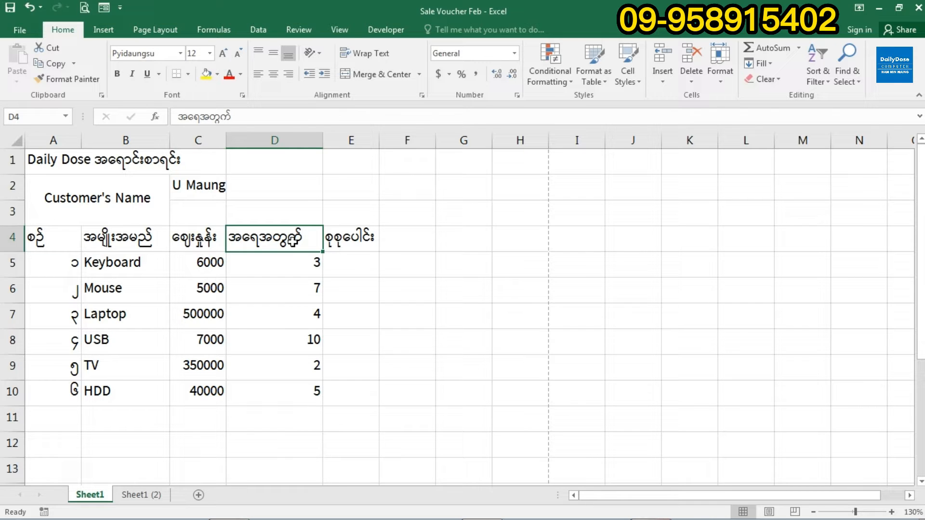
left_click_drag(196, 187, 205, 212)
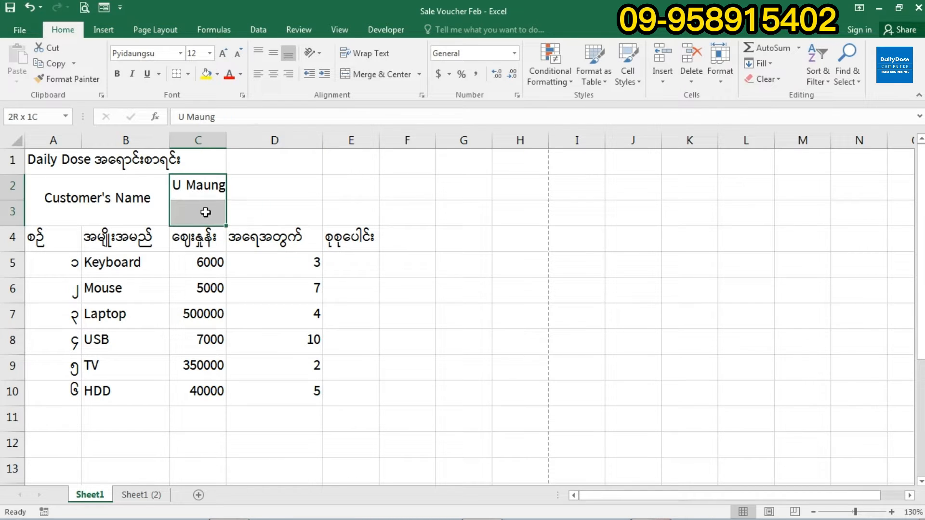
left_click(207, 191)
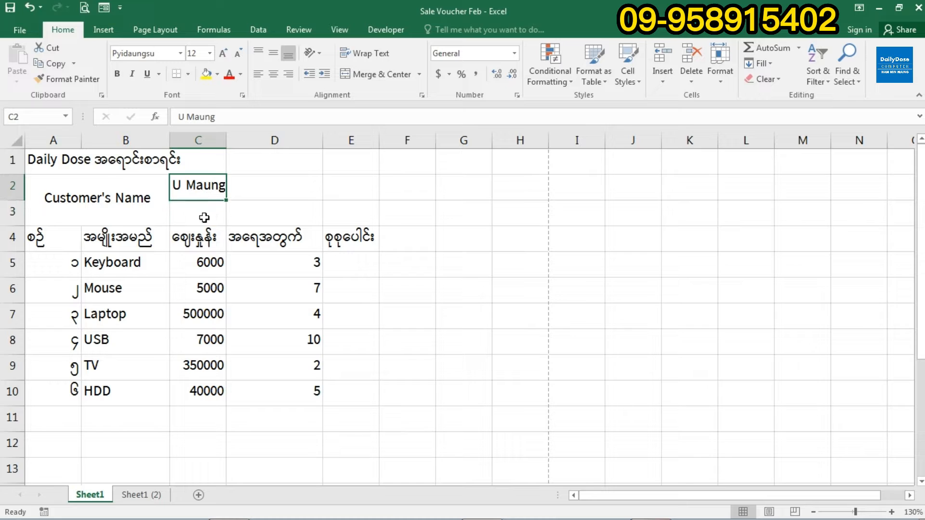
left_click_drag(202, 187, 204, 212)
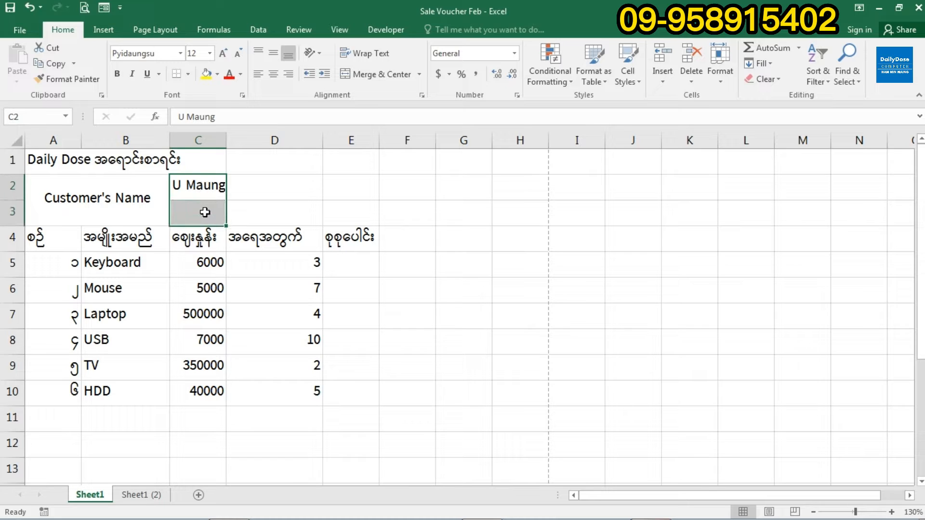
left_click(376, 77)
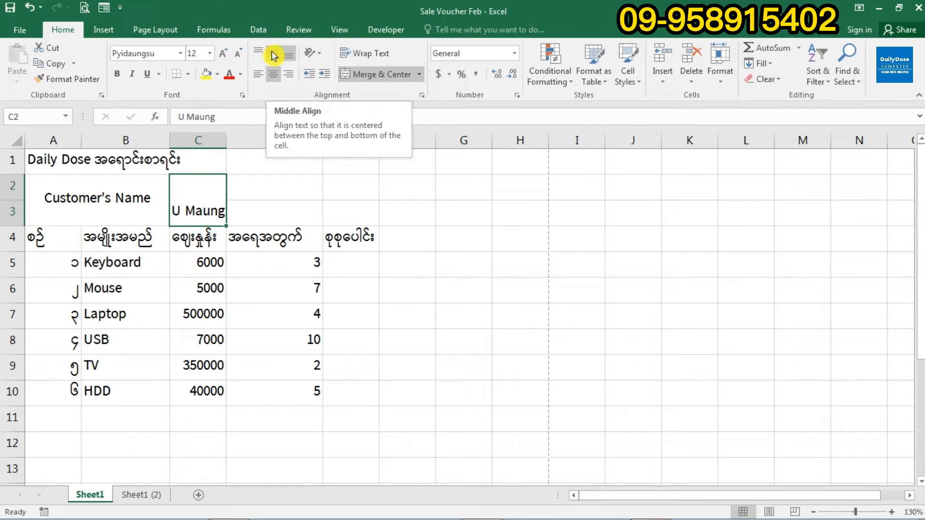
left_click(273, 56)
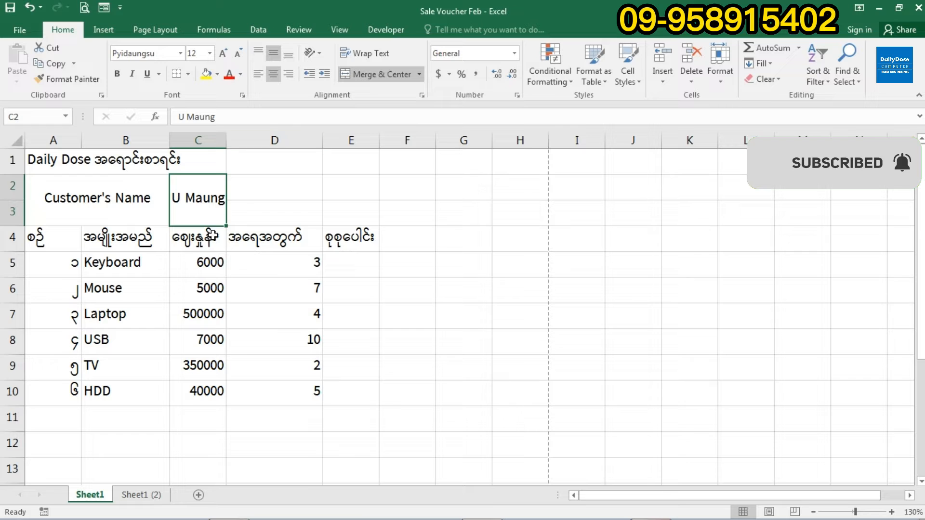
left_click_drag(228, 138, 257, 139)
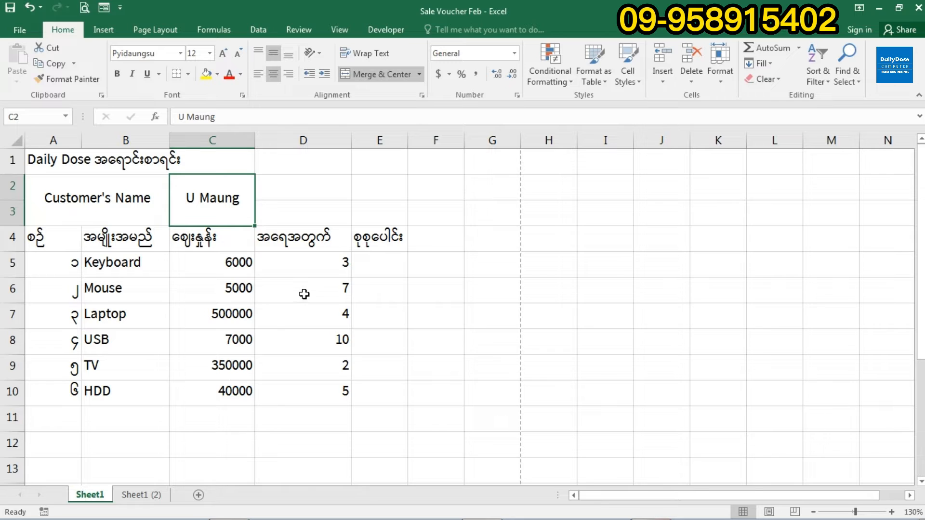
left_click(308, 187)
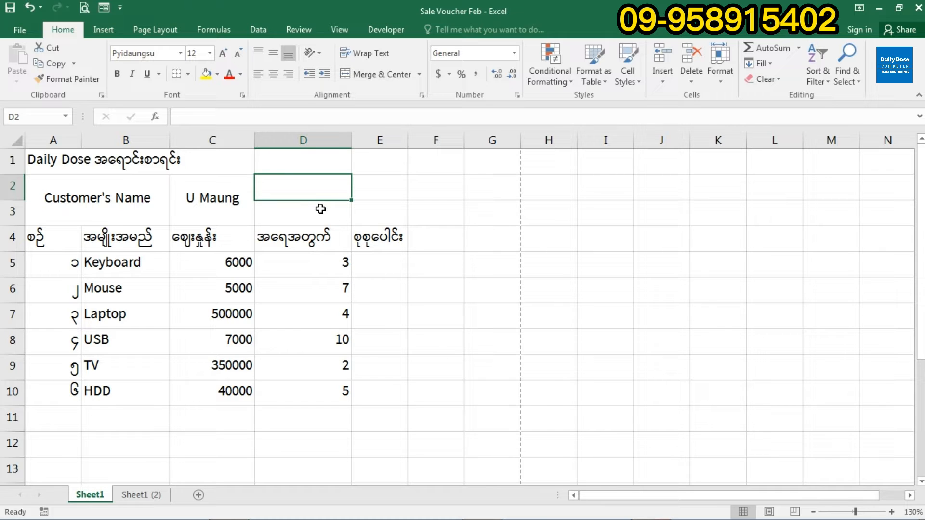
- Label D2 'Addresss & Phone Number'
type("Af")
key("BackSpace")
type("ddres")
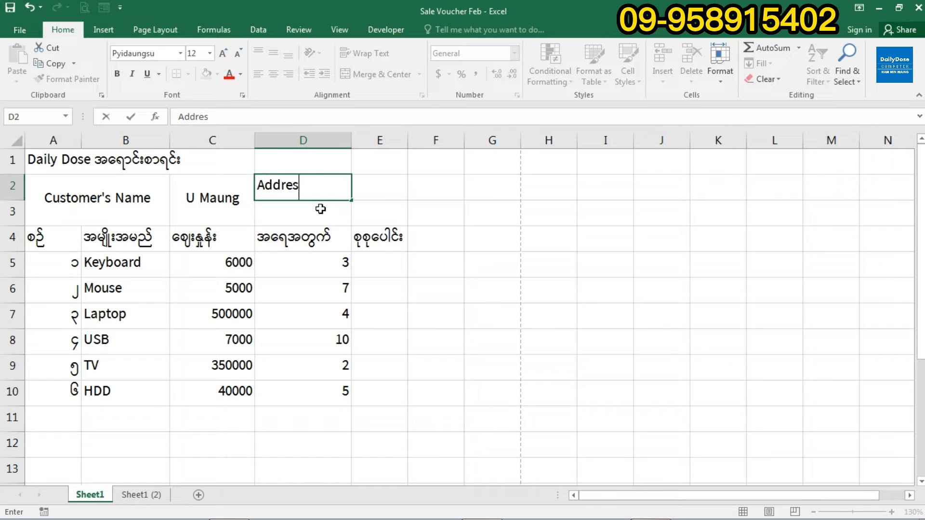
type("ss & Phone No")
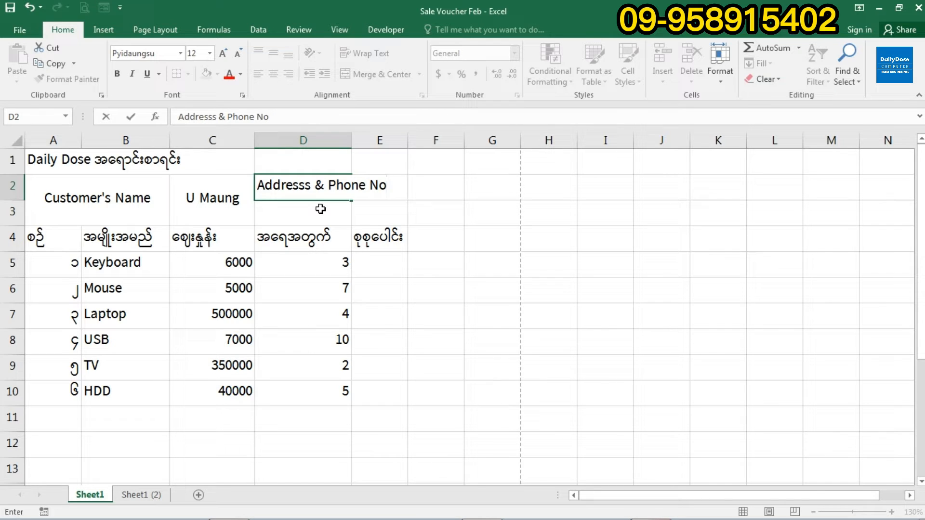
type(":")
key("BackSpace")
key("BackSpace")
type("umber")
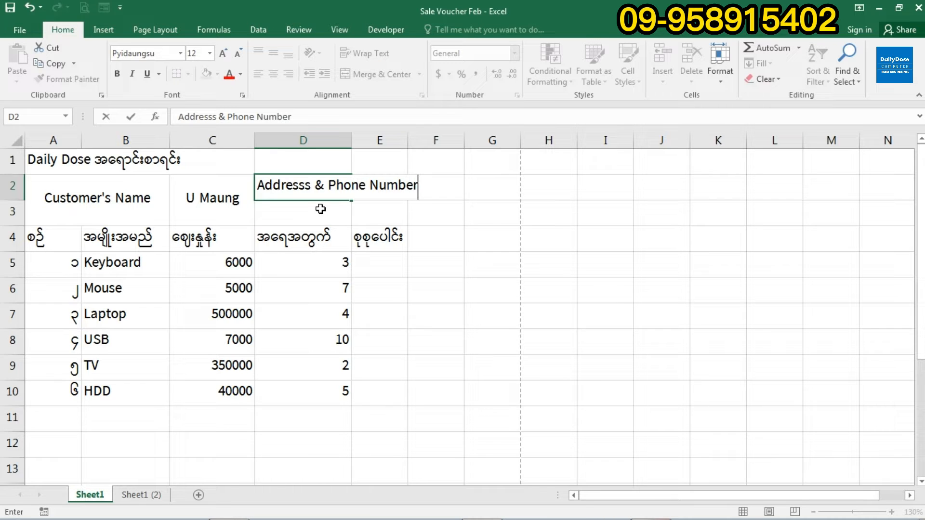
key("Return")
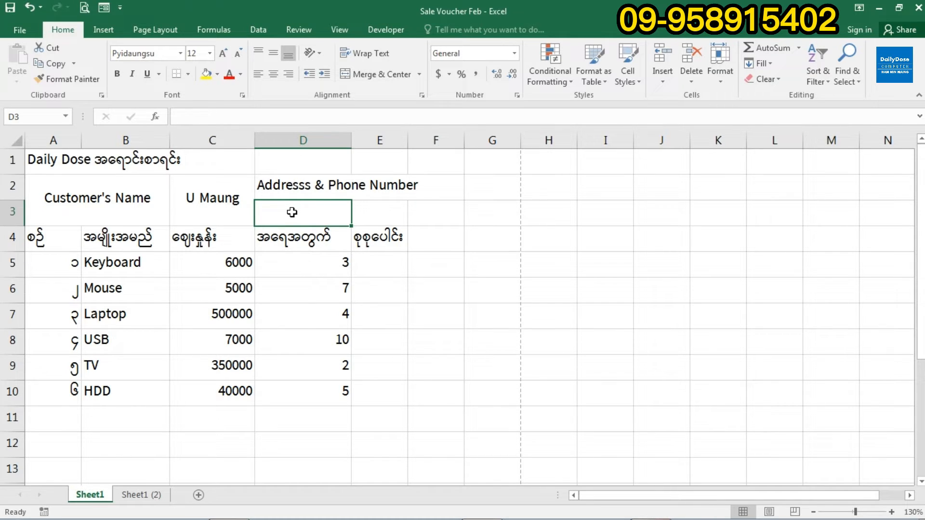
- Enter the customer's town in D3 and phone number in E3
type("Meiktila")
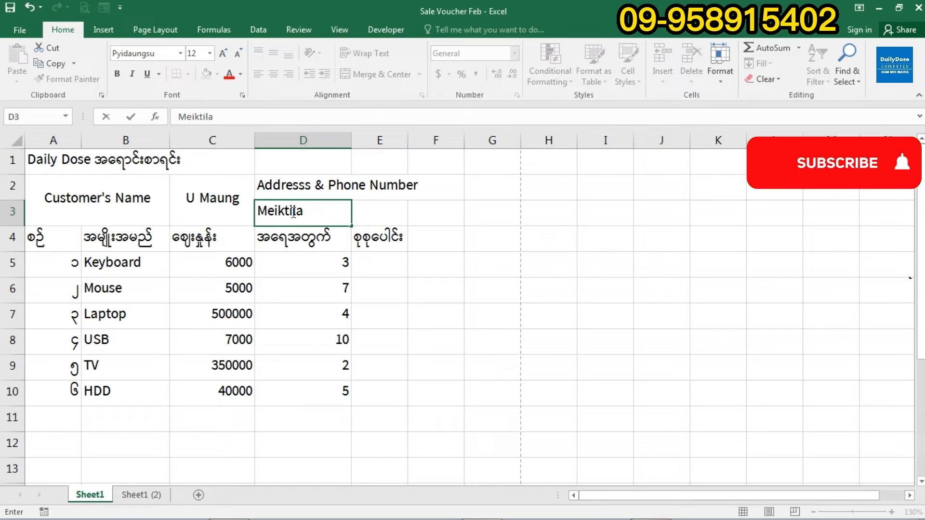
key("Tab")
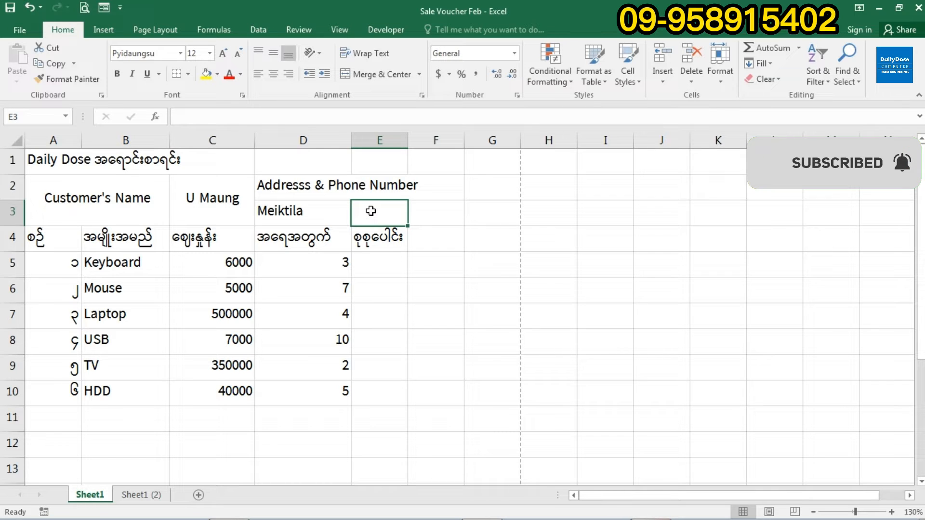
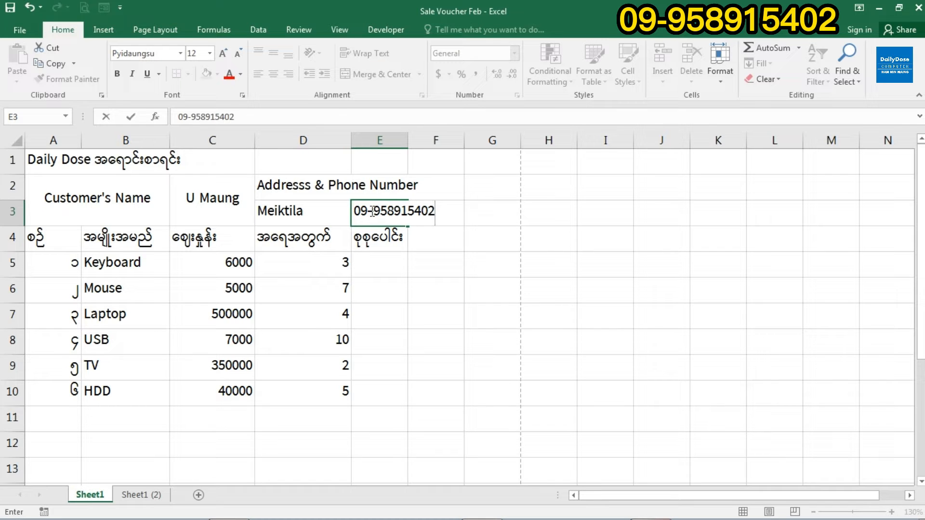
left_click(380, 270)
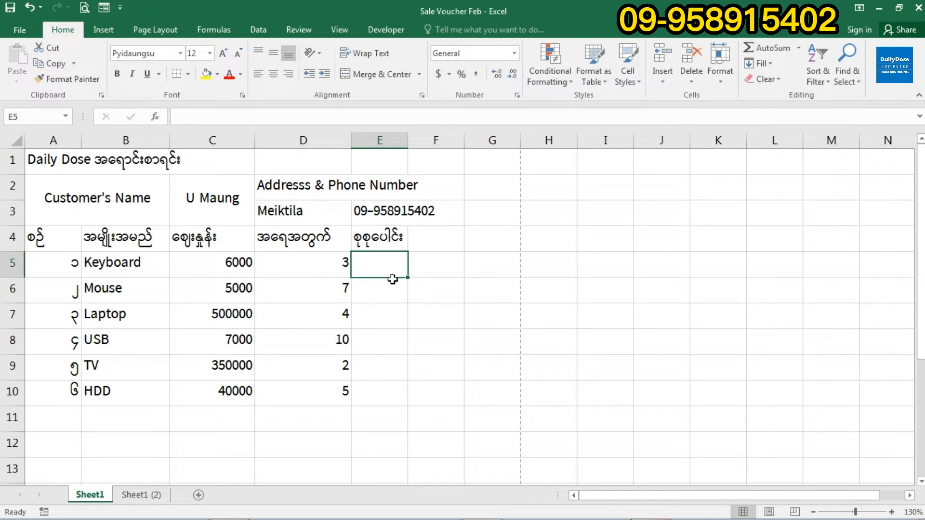
left_click(386, 241)
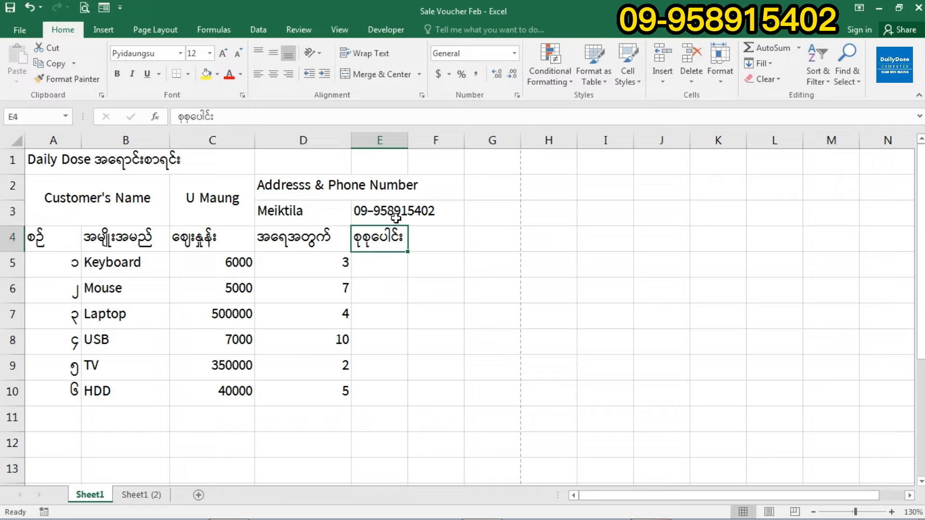
- Widen column E to about 15.86, then select D2:E2
left_click(386, 139)
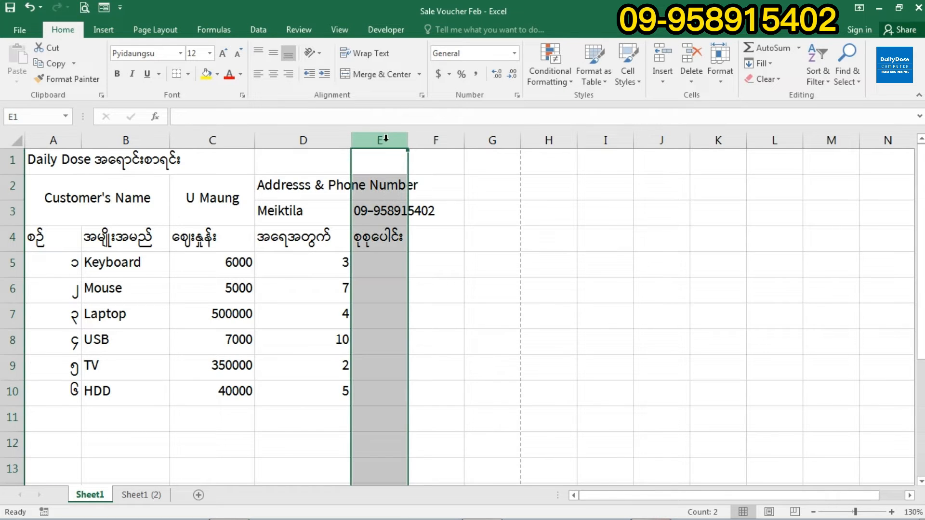
left_click_drag(407, 140, 452, 146)
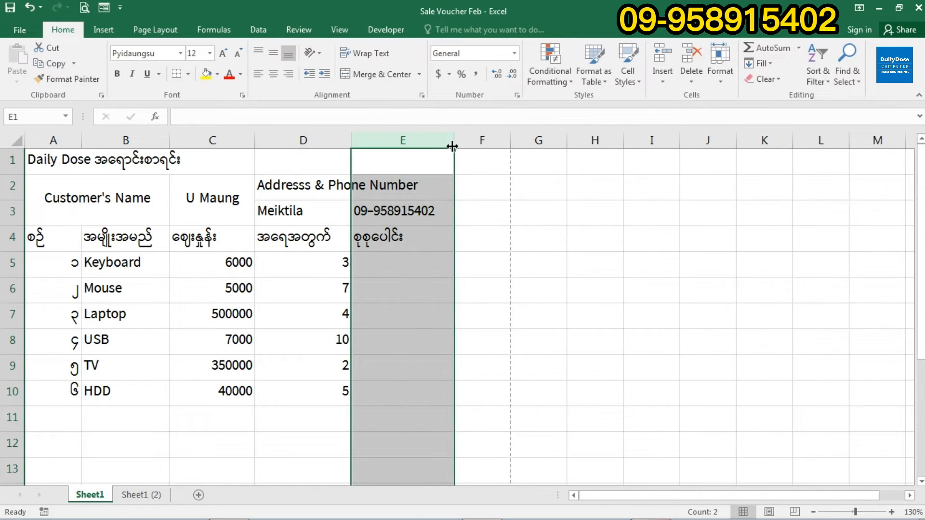
left_click(412, 266)
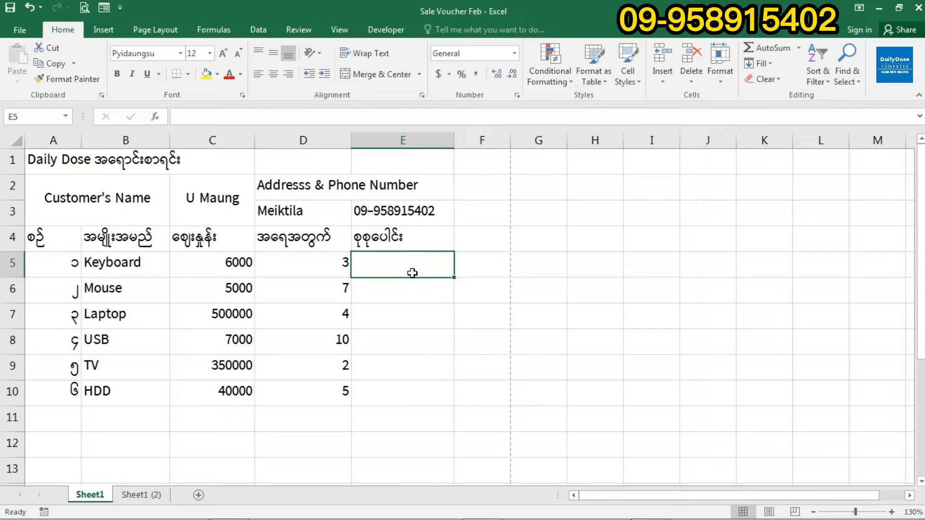
left_click(285, 189)
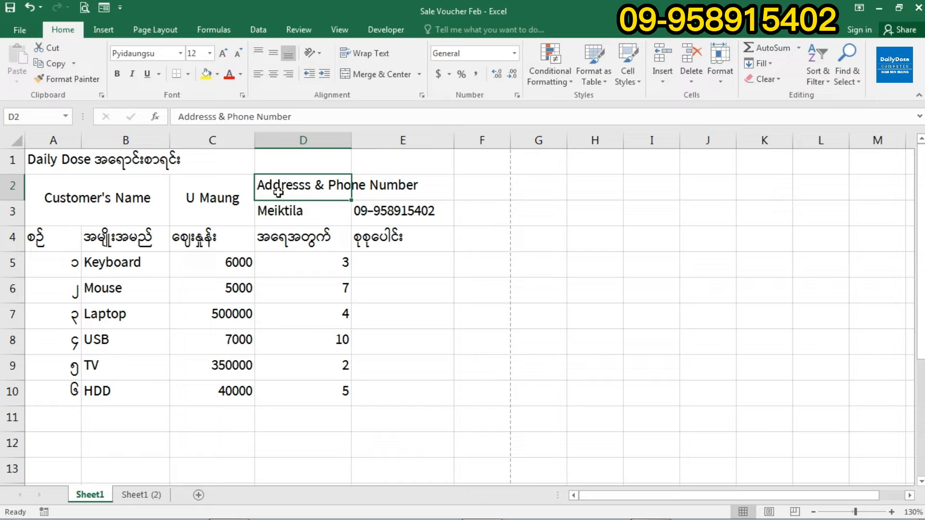
left_click_drag(270, 190, 379, 192)
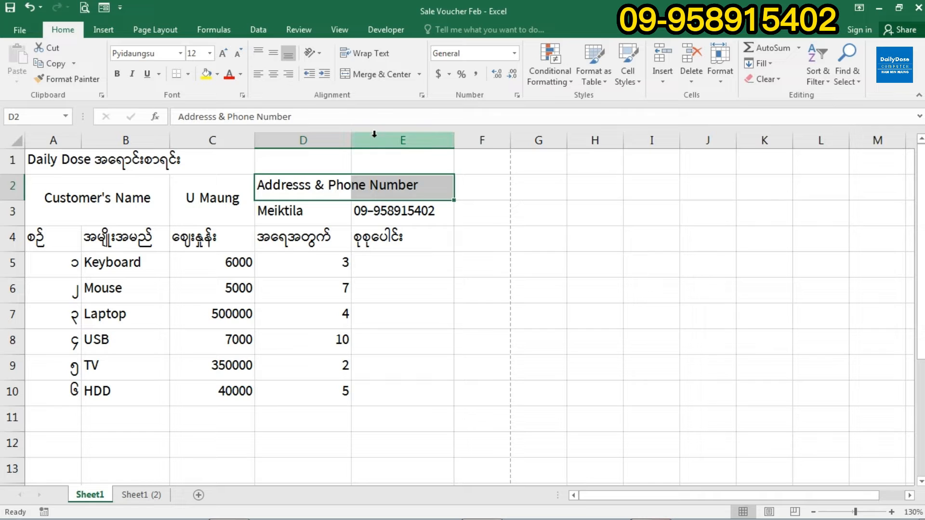
- Merge D2:E2 so 'Addresss & Phone Number' is centred across both columns
left_click(386, 82)
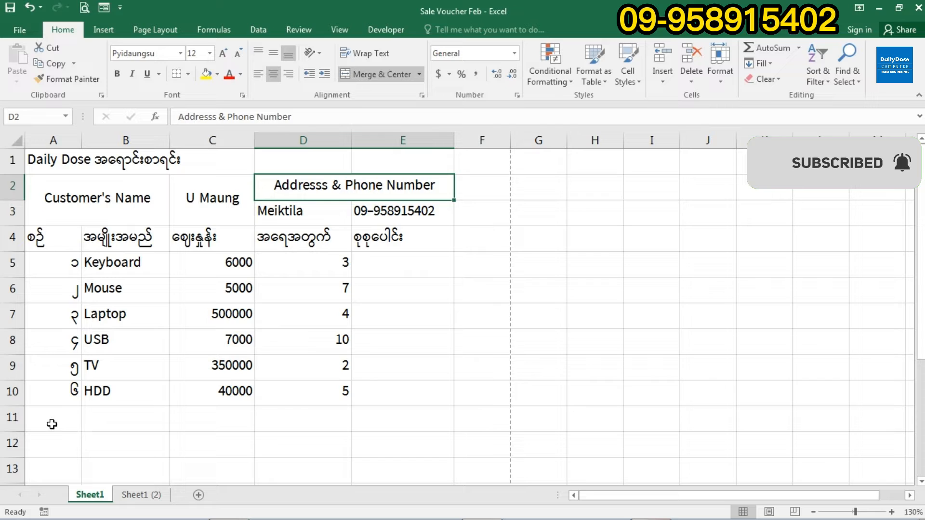
left_click(52, 422)
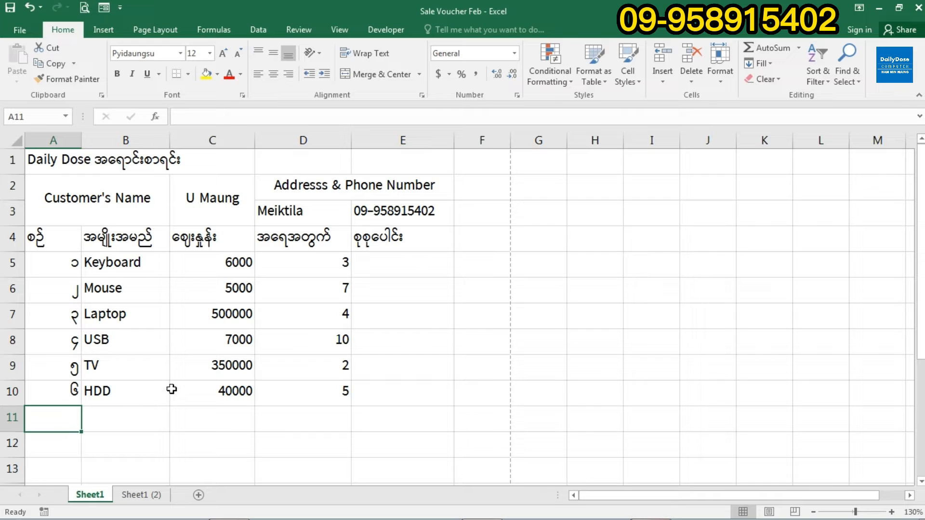
- Copy the total heading စုစုပေါင်း from E4 into A11
left_click(394, 238)
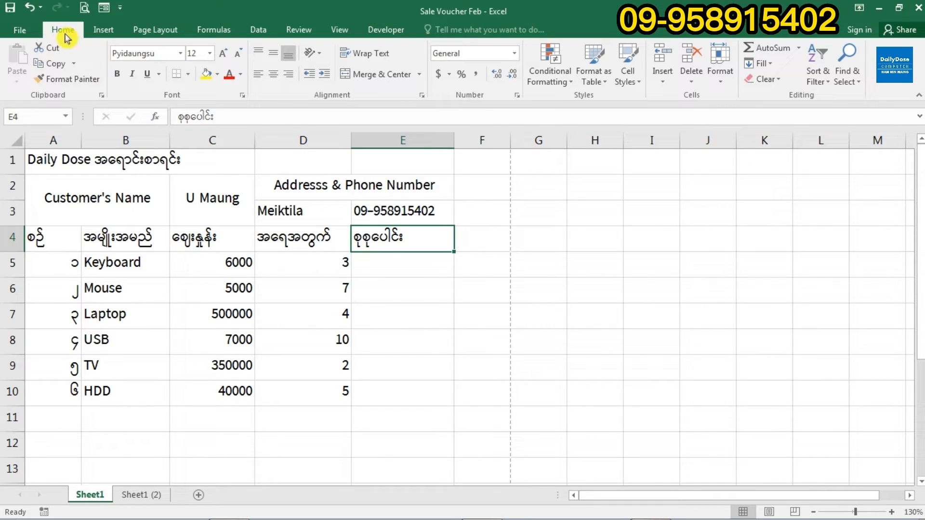
left_click(59, 65)
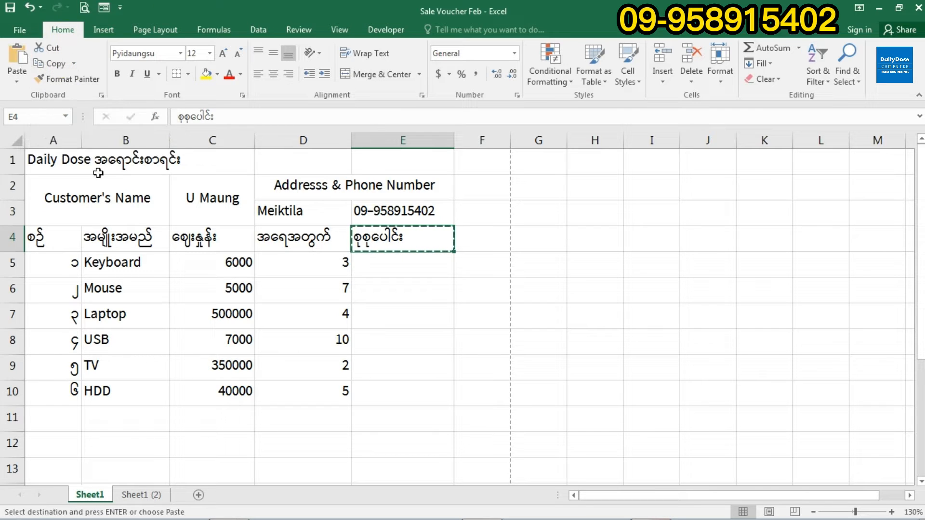
left_click(58, 420)
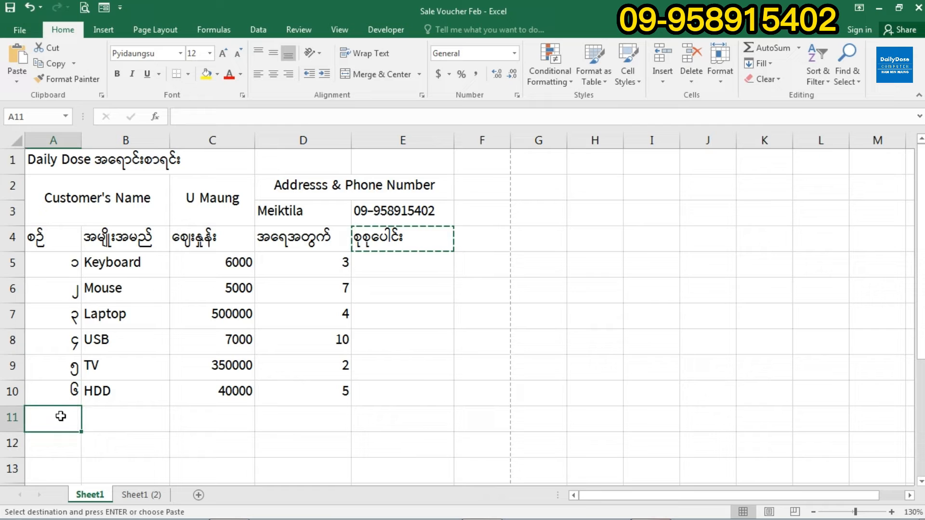
left_click(17, 56)
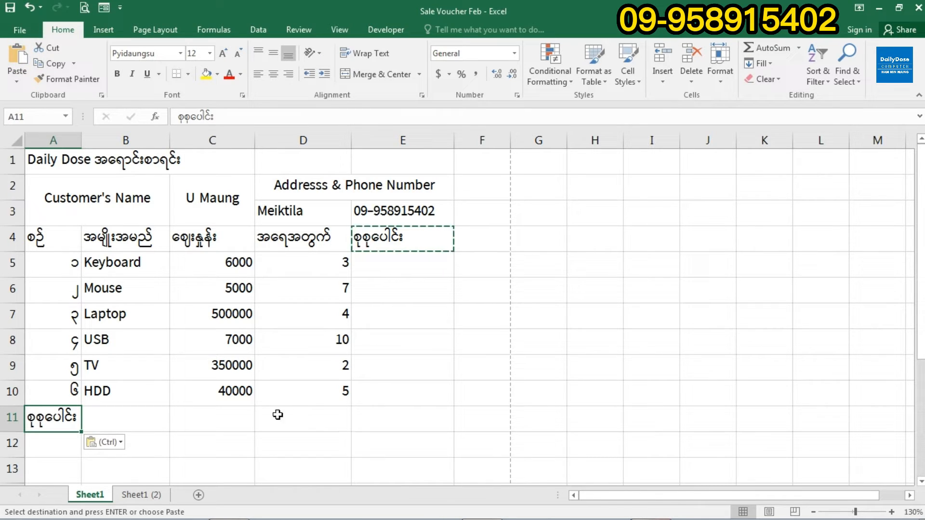
- Merge and centre A11:C11 to hold the total label
left_click(99, 425)
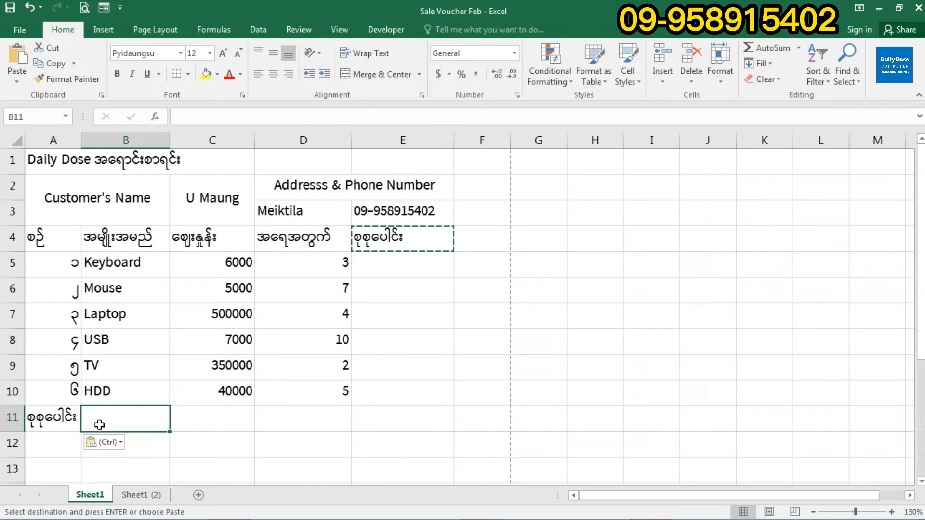
left_click(46, 418)
left_click_drag(46, 418, 213, 417)
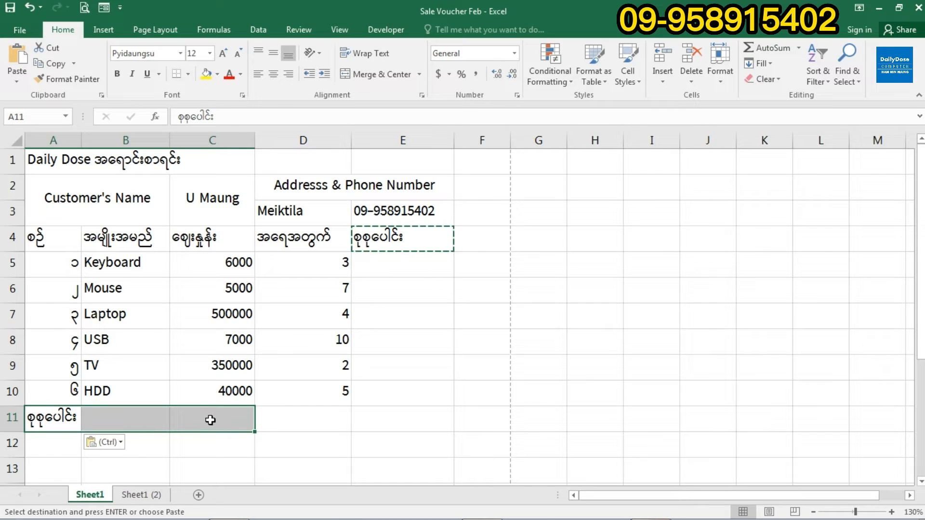
left_click(385, 75)
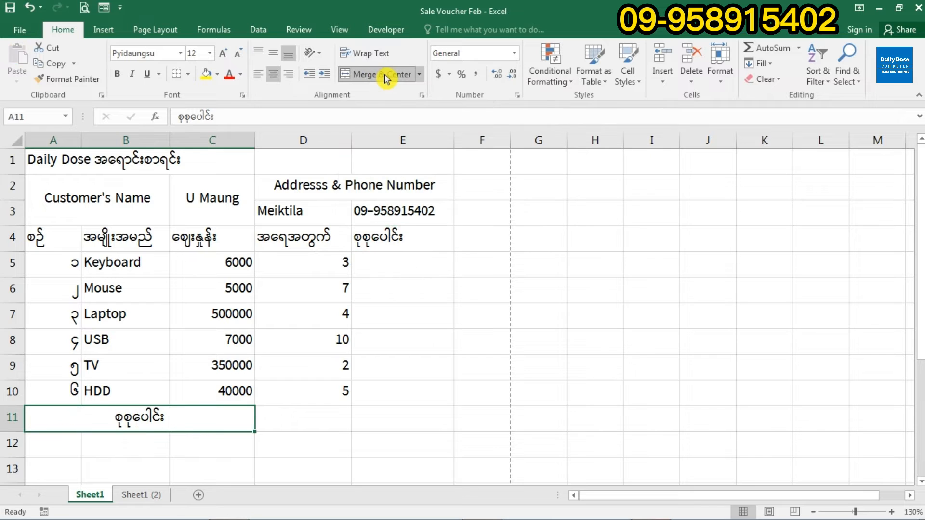
left_click(377, 422)
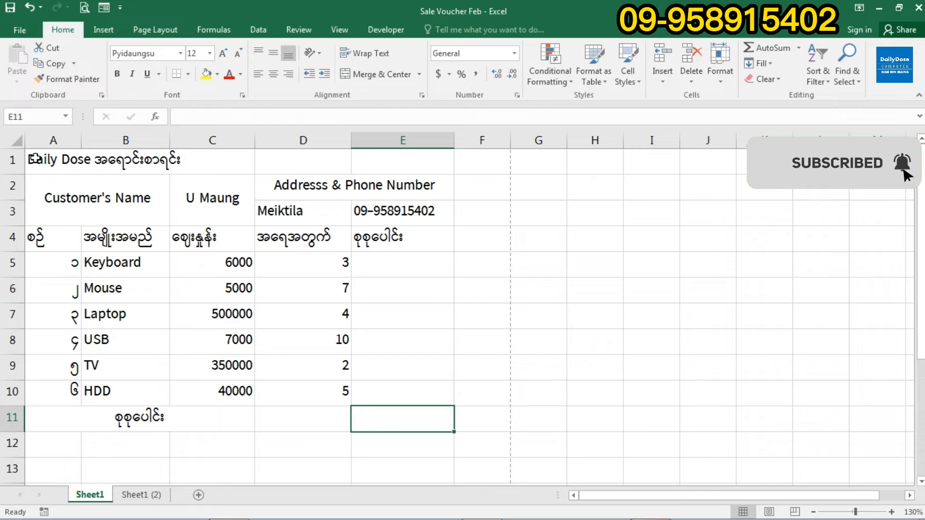
- Apply All Borders to the voucher range A1:E11
left_click_drag(35, 158, 339, 417)
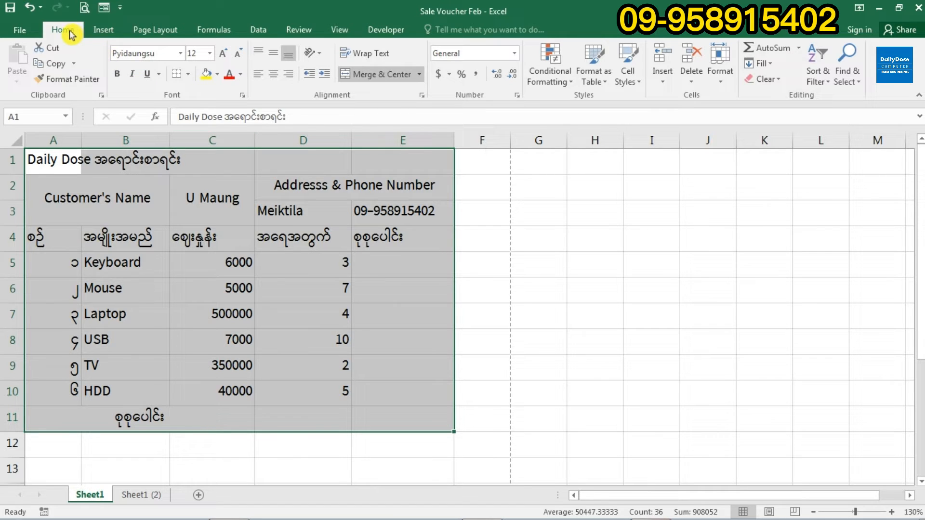
left_click(188, 75)
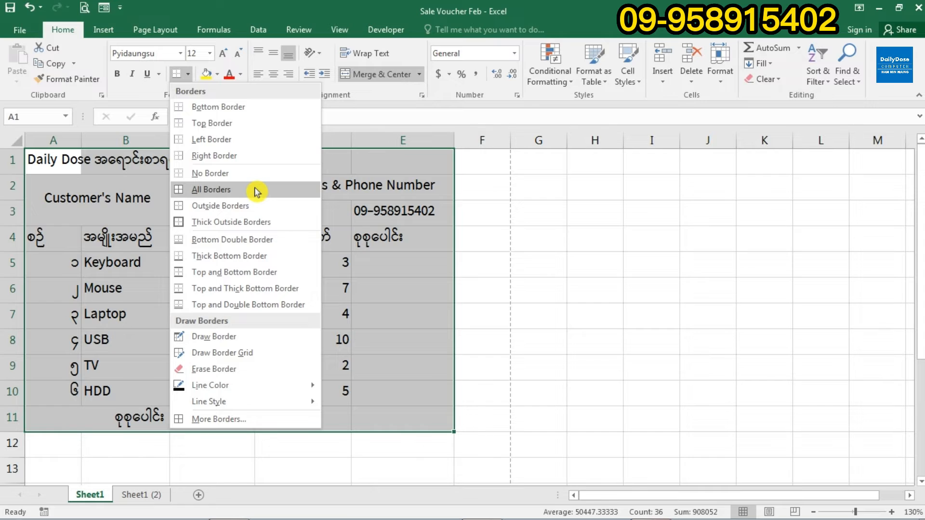
left_click(256, 191)
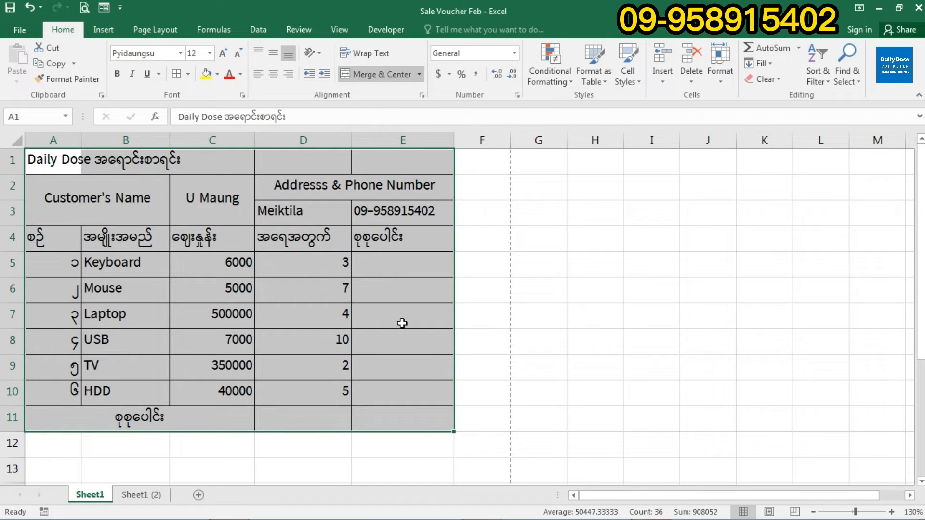
left_click(400, 319)
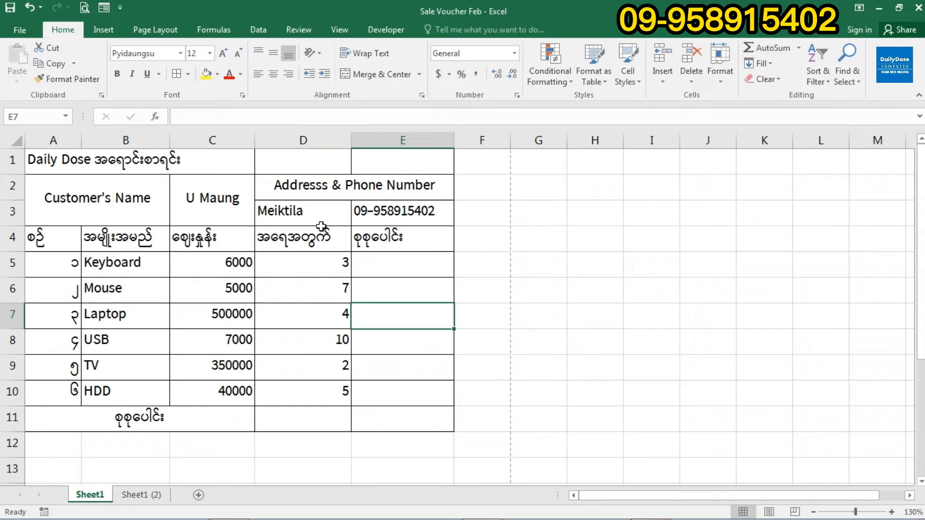
left_click(45, 162)
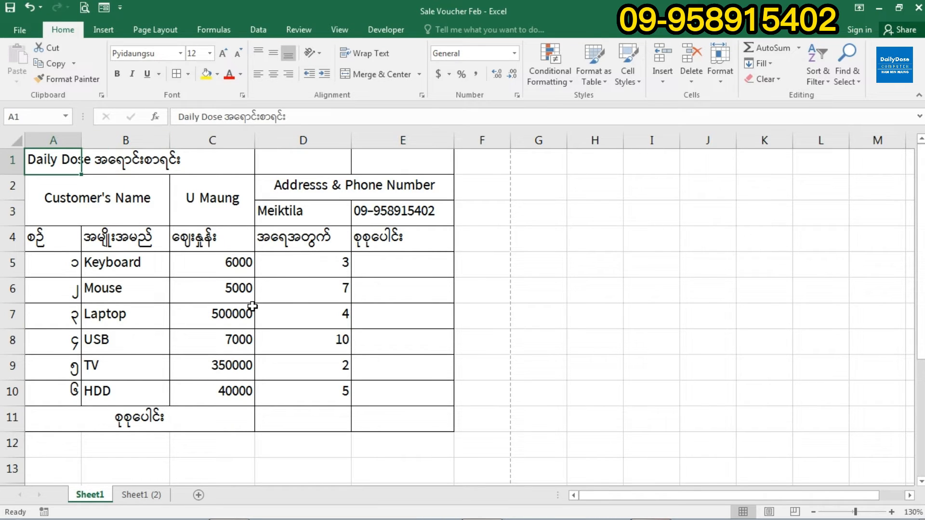
- Merge and centre the Daily Dose title across A1:E1, then select rows 1 to 11
left_click_drag(60, 165, 397, 168)
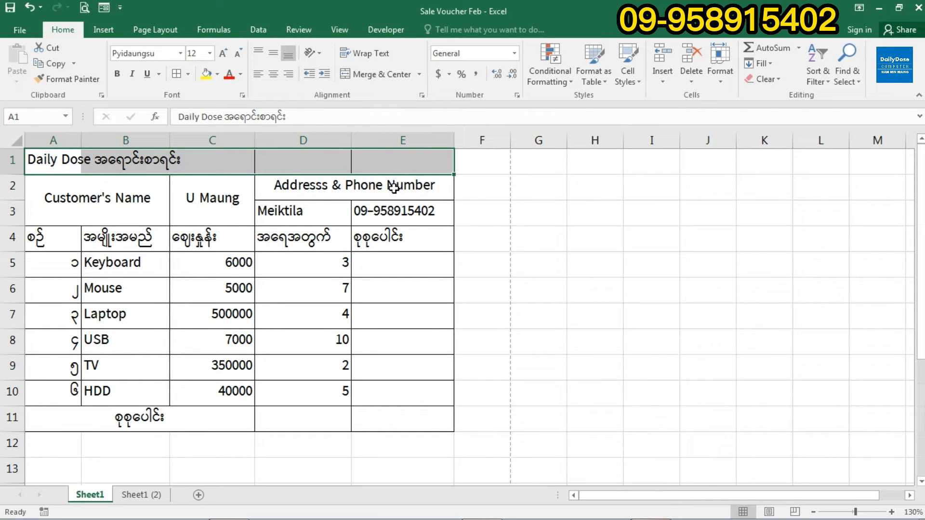
left_click(376, 78)
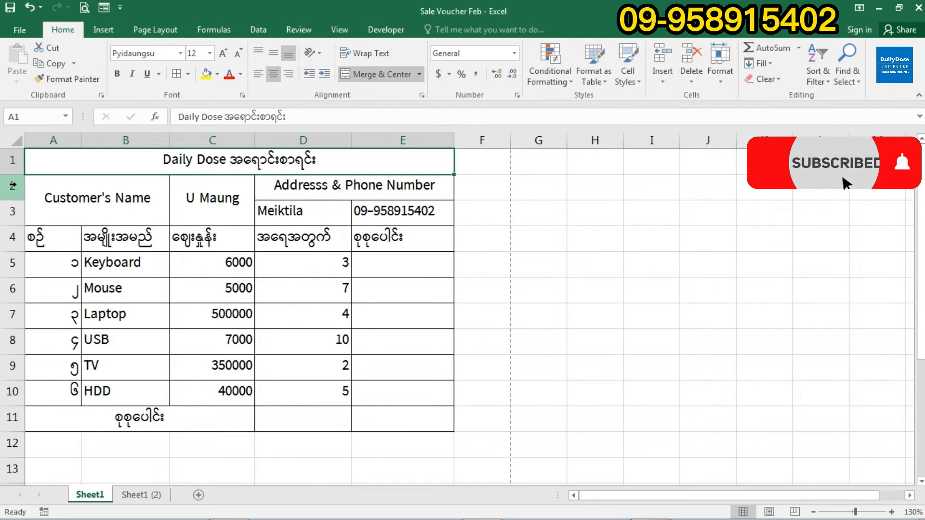
left_click(16, 162)
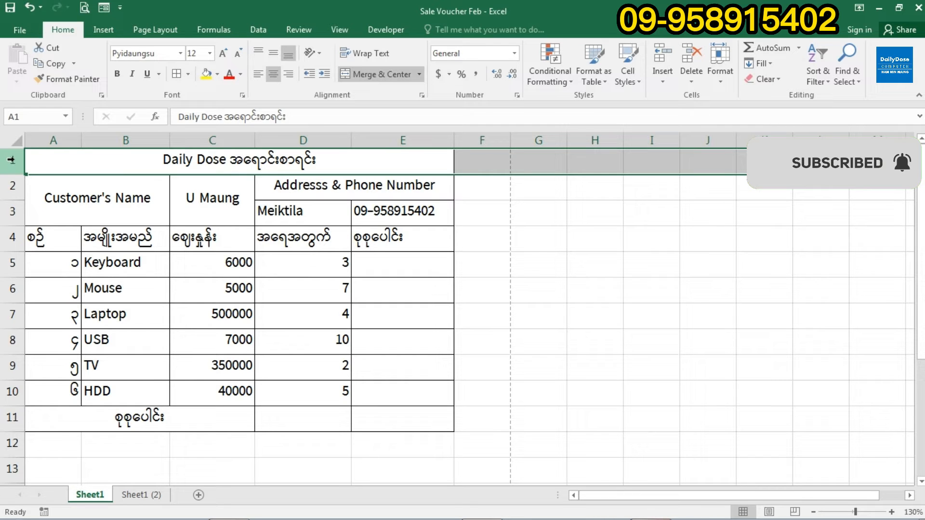
left_click_drag(11, 160, 4, 415)
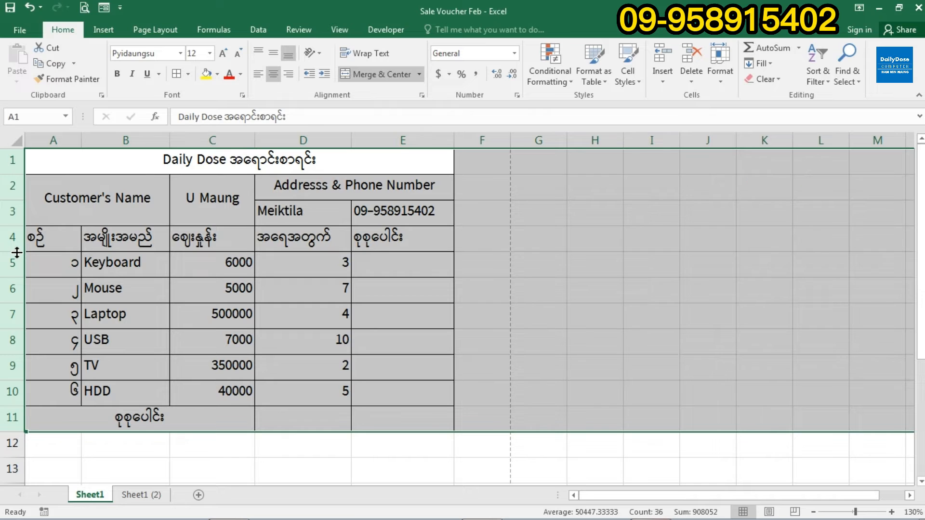
- Set the height of voucher rows 1–11 to 27.75
left_click_drag(17, 253, 14, 261)
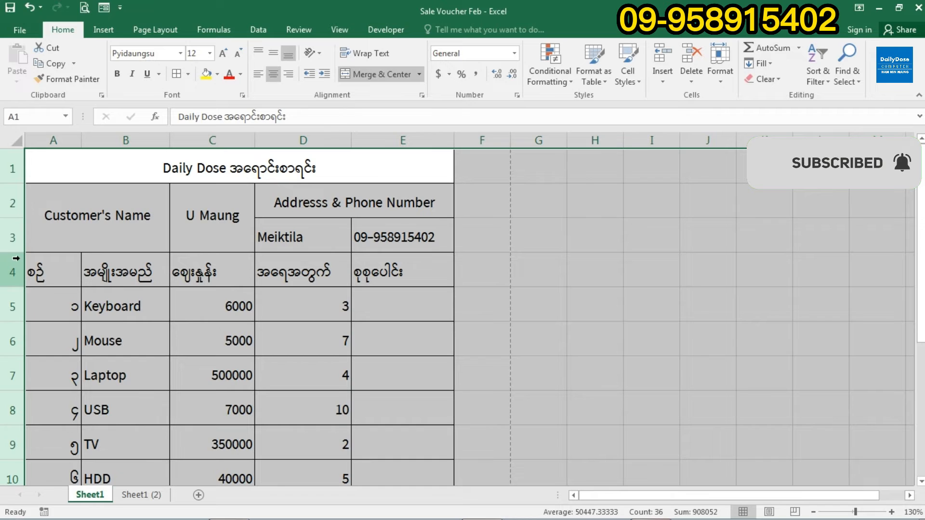
left_click_drag(16, 252, 14, 251)
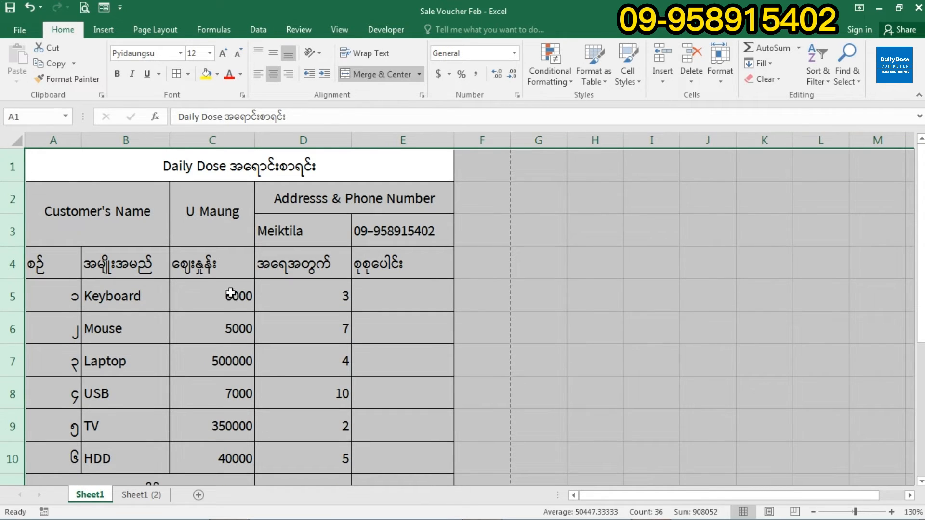
left_click(232, 295)
scroll(216, 298, "down", 1)
scroll(215, 298, "up", 1)
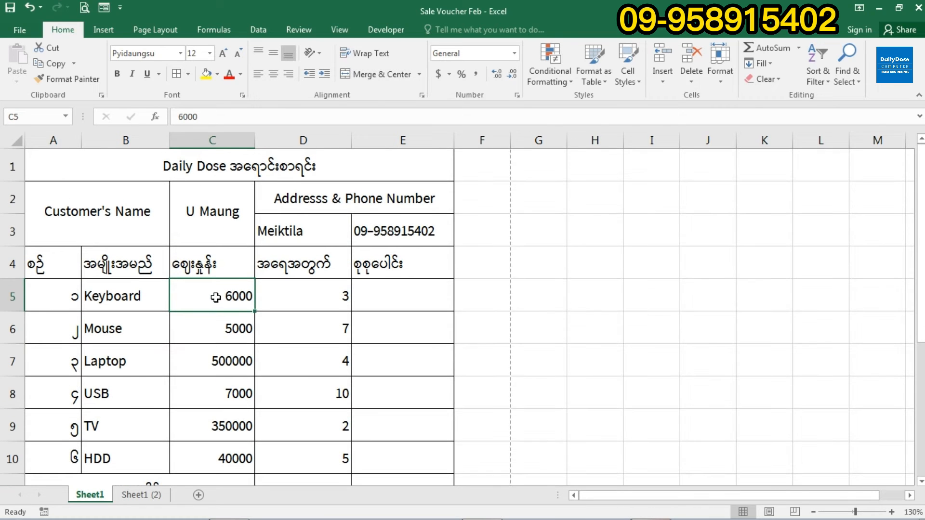
scroll(224, 296, "down", 1)
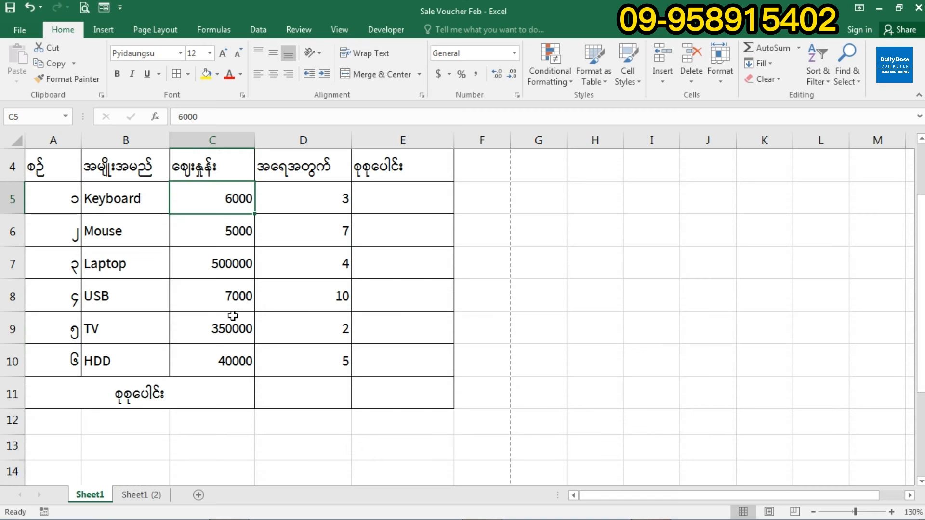
scroll(233, 316, "up", 1)
scroll(233, 316, "down", 1, "ctrl")
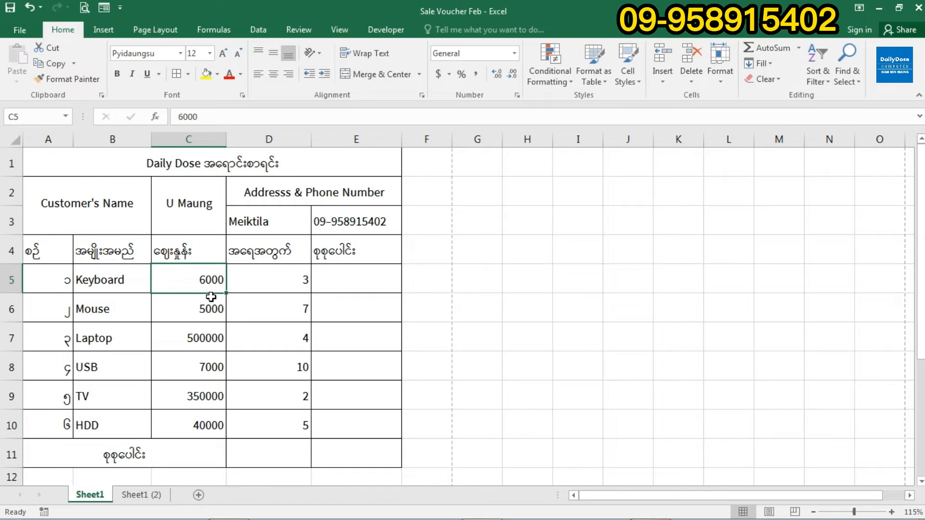
- Narrow column A to just fit the serial numbers
left_click(280, 298)
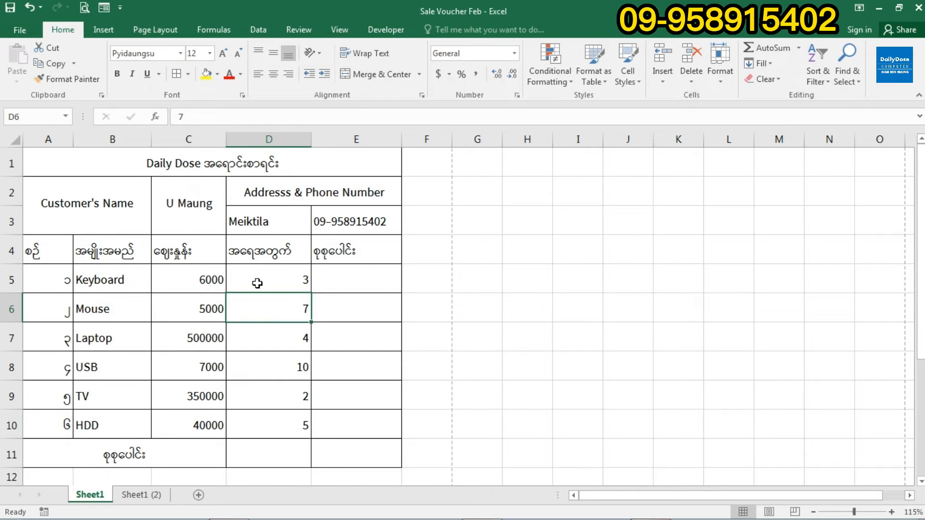
scroll(258, 284, "up", 2, "ctrl")
scroll(251, 274, "up", 1)
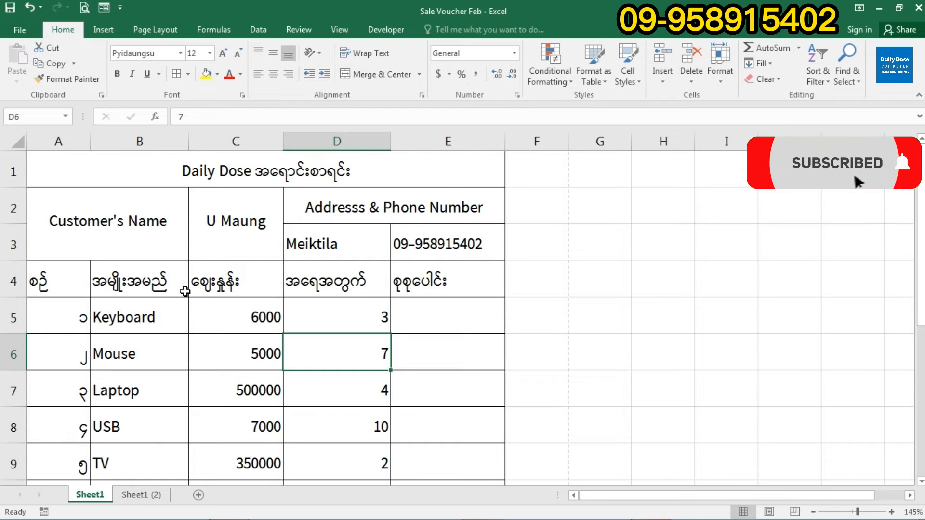
left_click(75, 284)
scroll(75, 283, "down", 1)
scroll(77, 241, "up", 1)
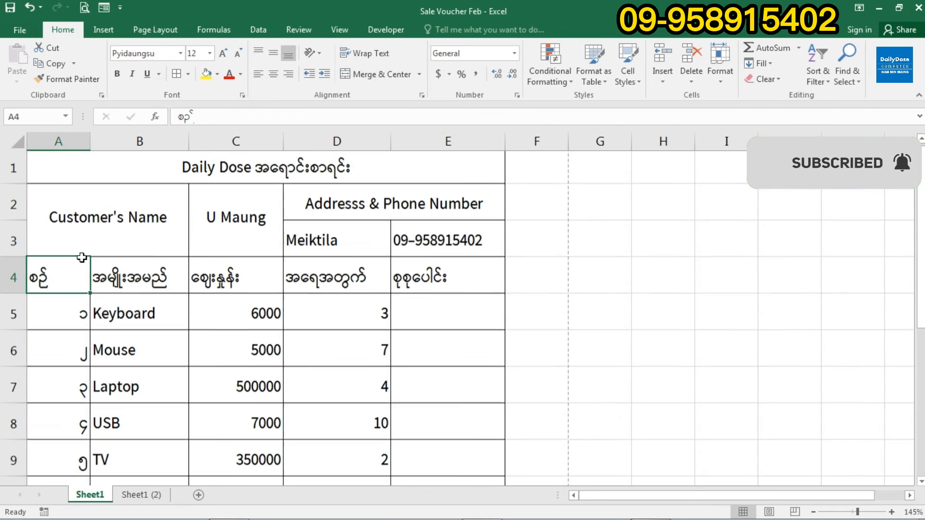
left_click_drag(90, 144, 69, 142)
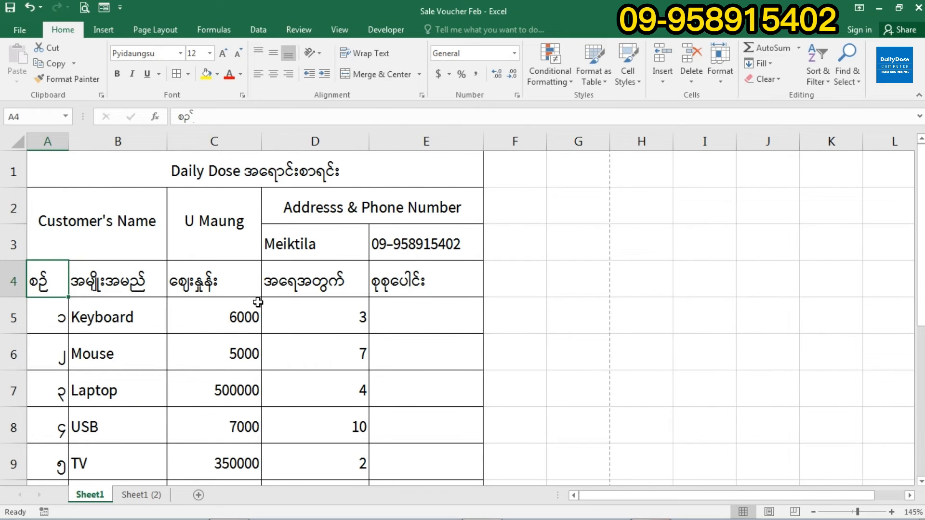
scroll(196, 313, "down", 1)
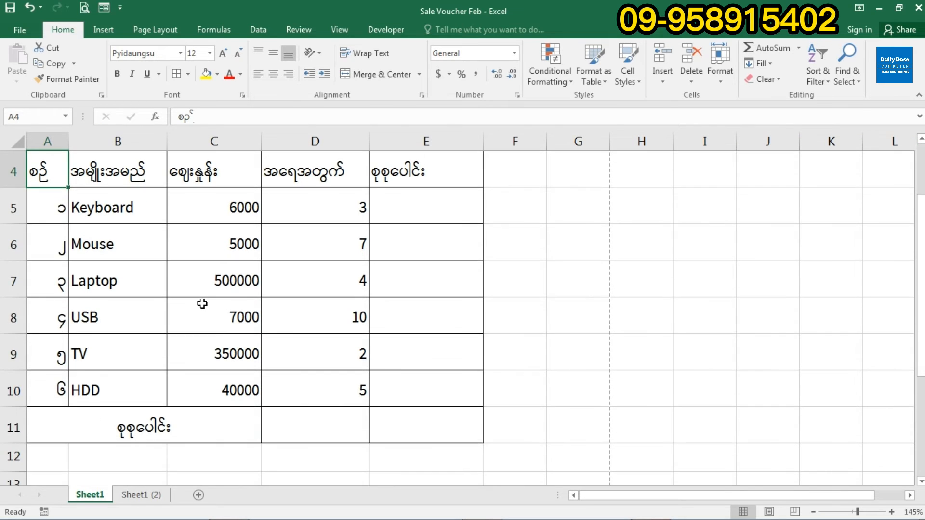
scroll(202, 304, "up", 1)
scroll(202, 303, "down", 2, "ctrl")
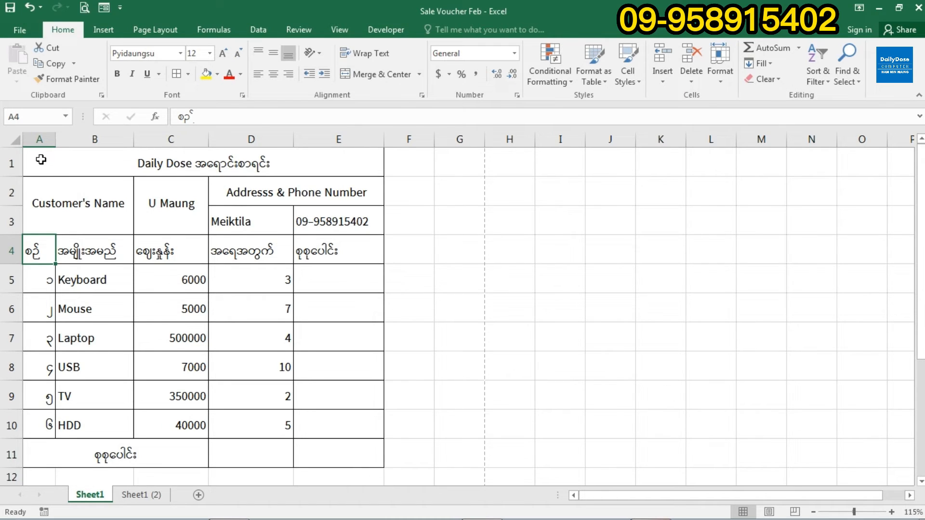
- Centre all text in A1:E11 both vertically and horizontally
left_click_drag(36, 159, 264, 452)
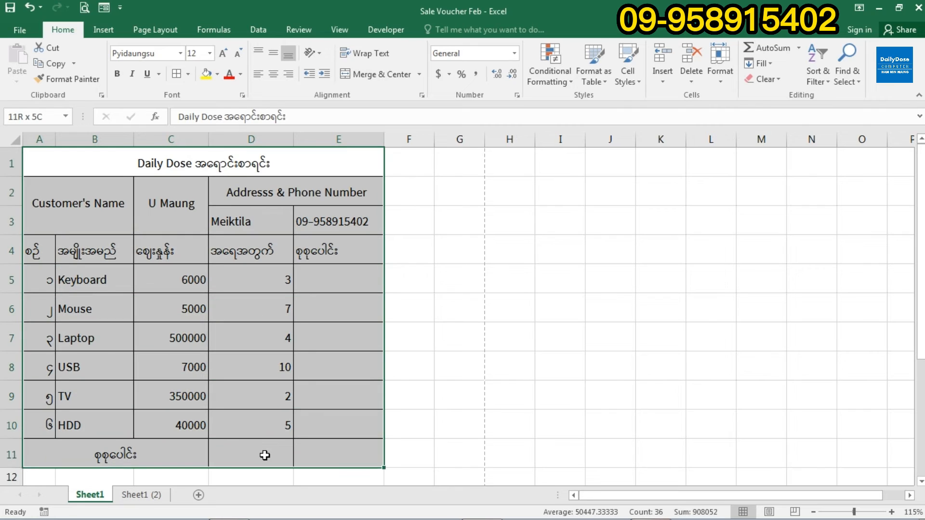
left_click(62, 33)
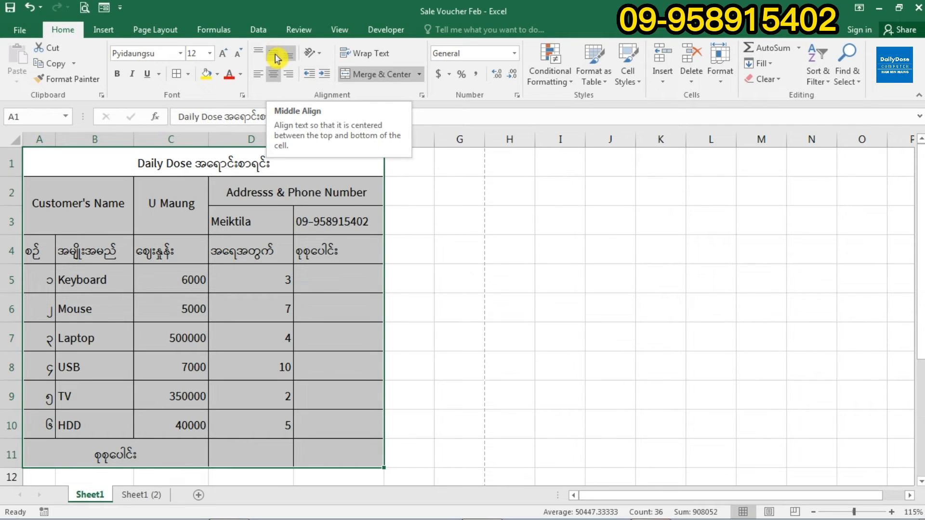
left_click(276, 53)
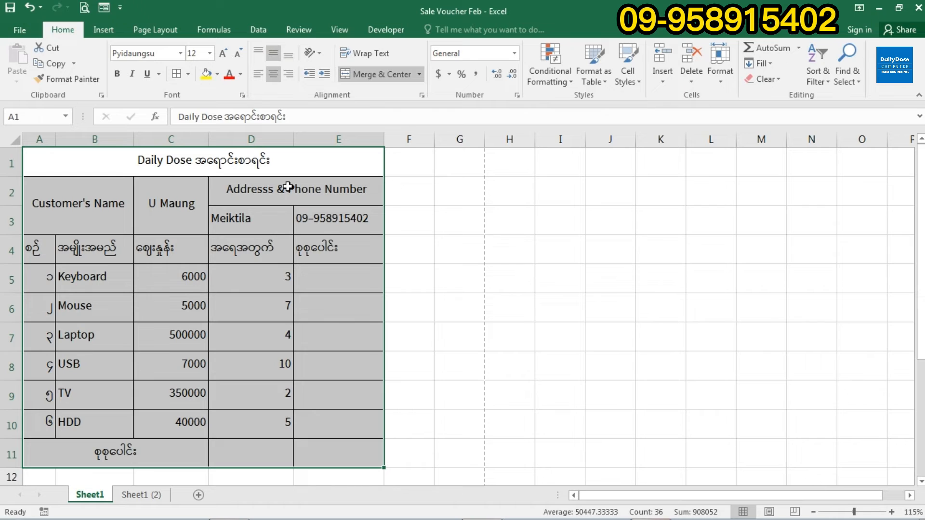
left_click(274, 79)
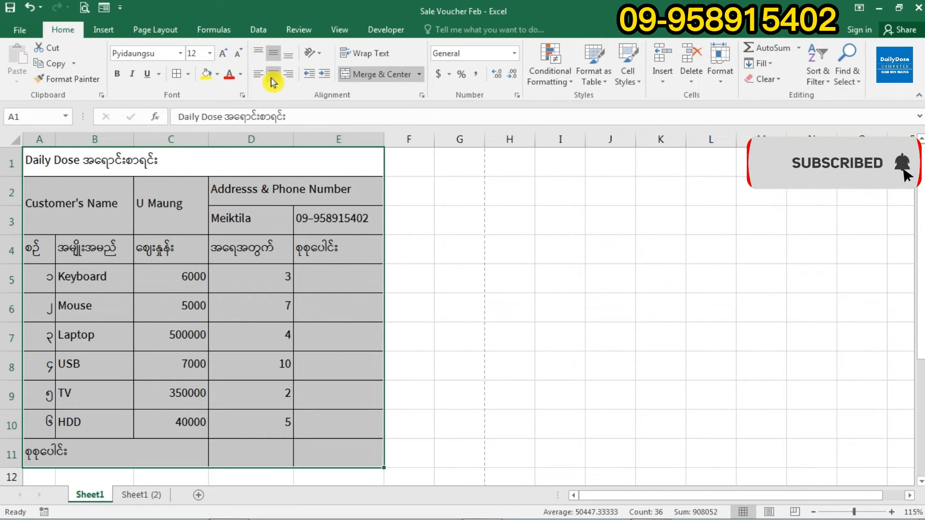
left_click(272, 77)
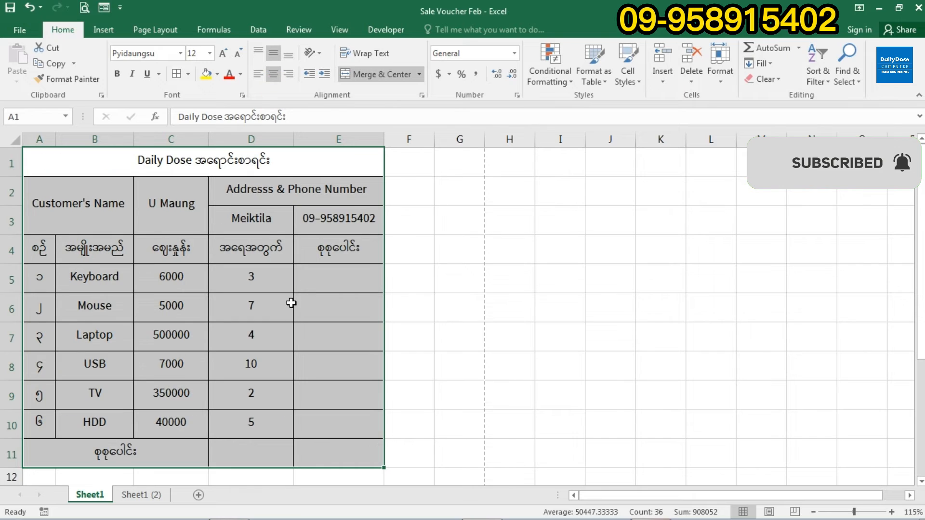
left_click(274, 314)
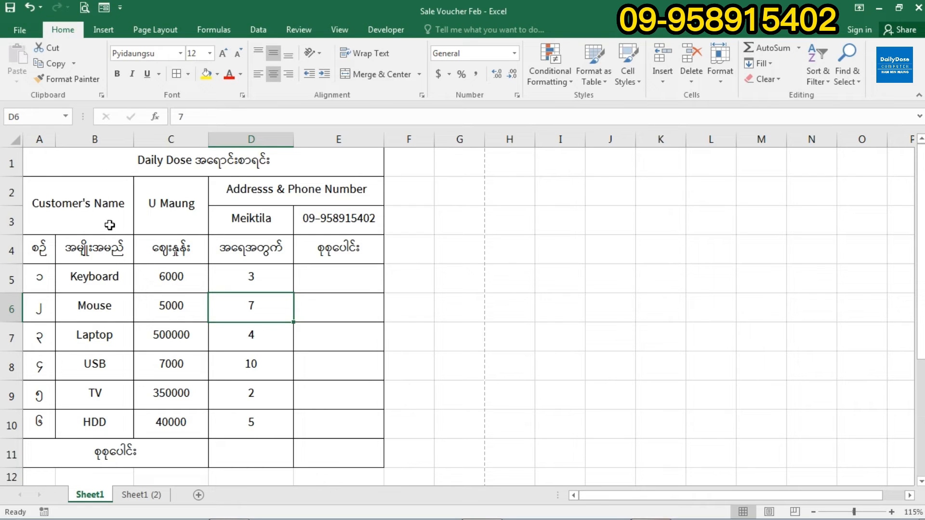
- Widen columns B, D, E and C, bringing column C to 14.71
left_click(97, 140)
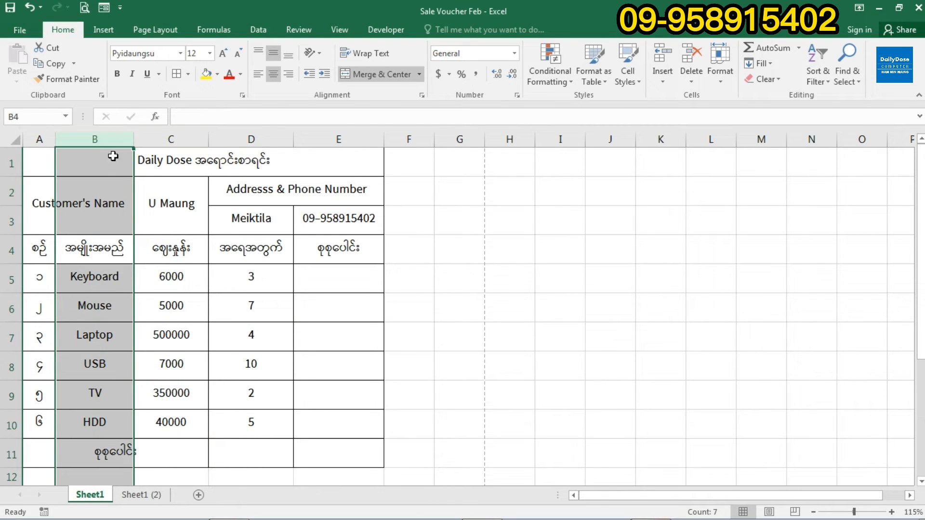
left_click_drag(133, 139, 174, 141)
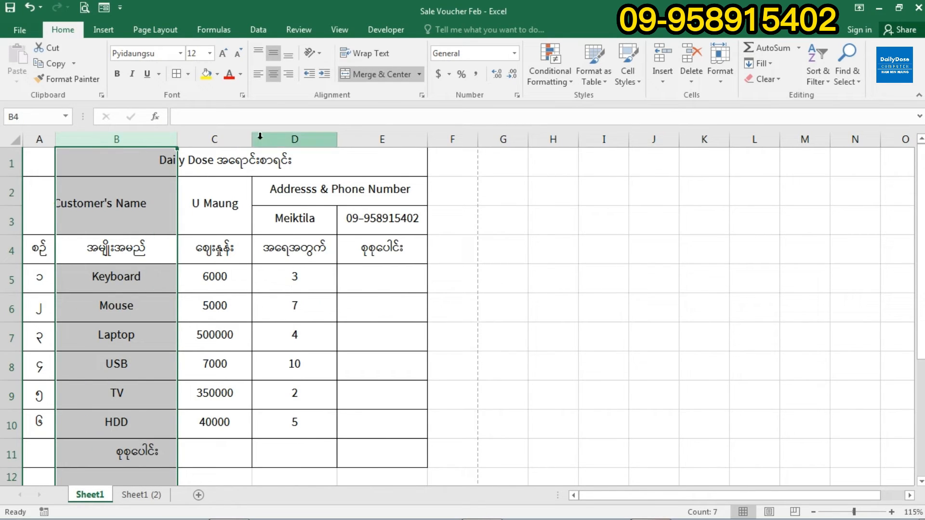
left_click_drag(336, 139, 352, 140)
left_click(391, 271)
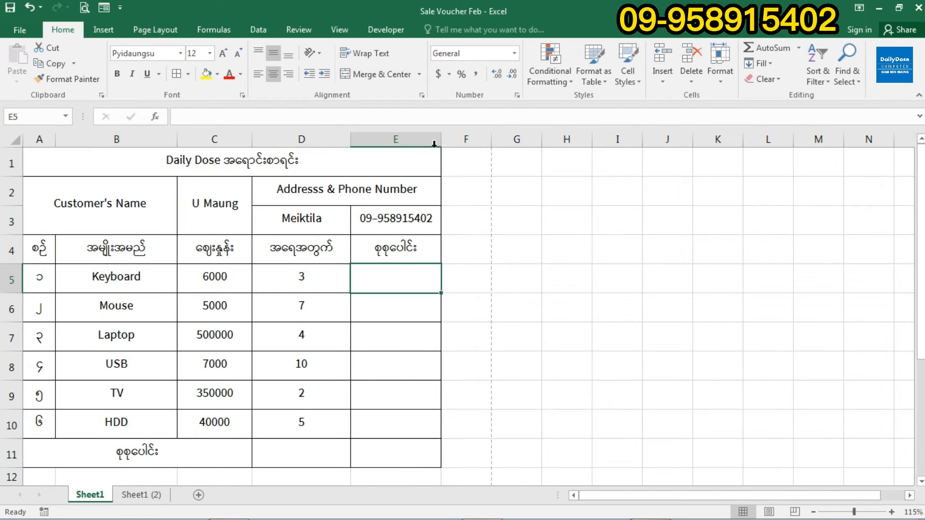
left_click_drag(442, 142, 460, 144)
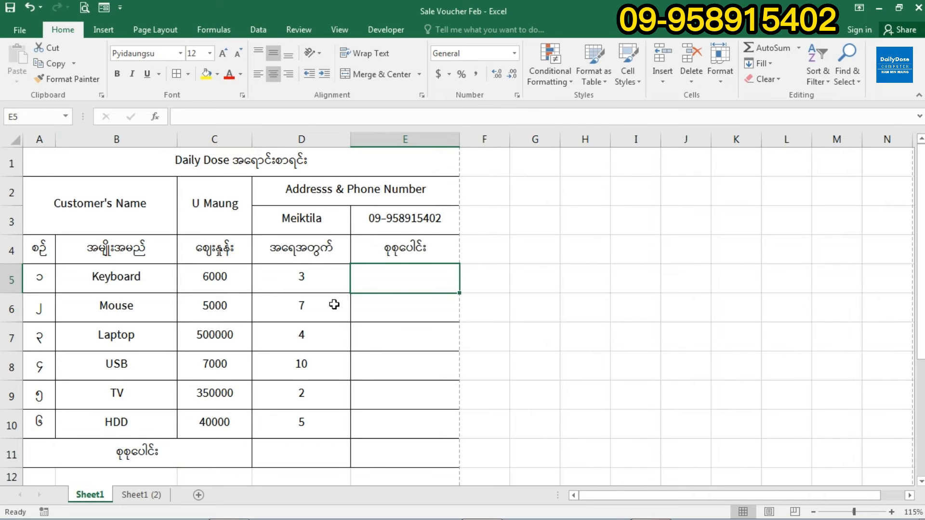
left_click_drag(252, 142, 264, 142)
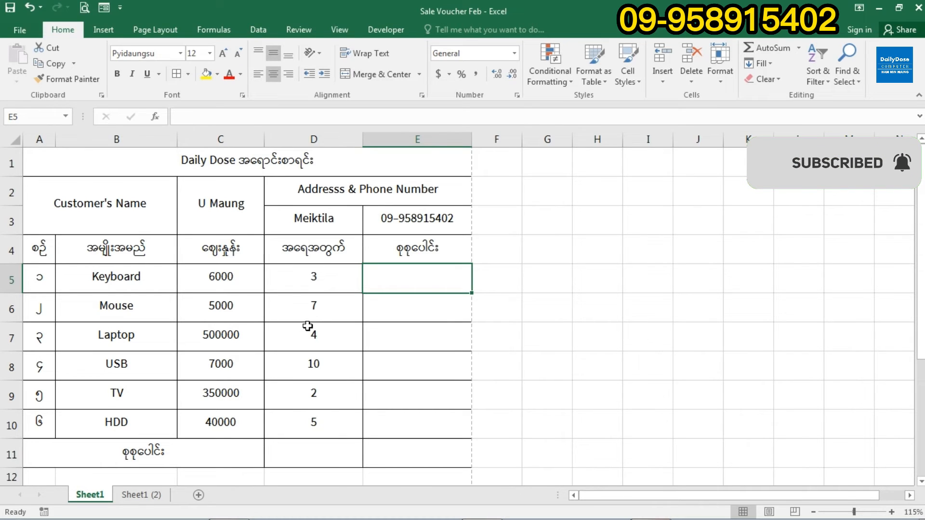
scroll(322, 312, "down", 2)
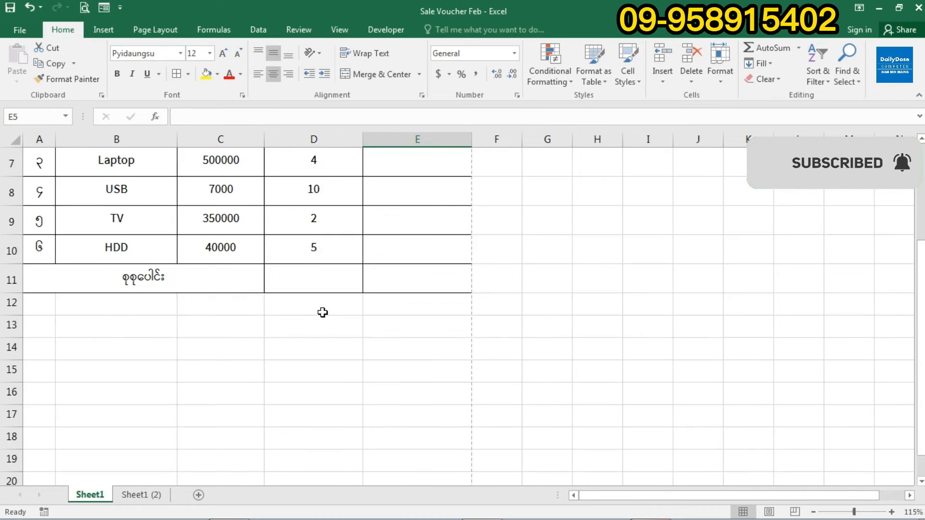
scroll(323, 312, "up", 2)
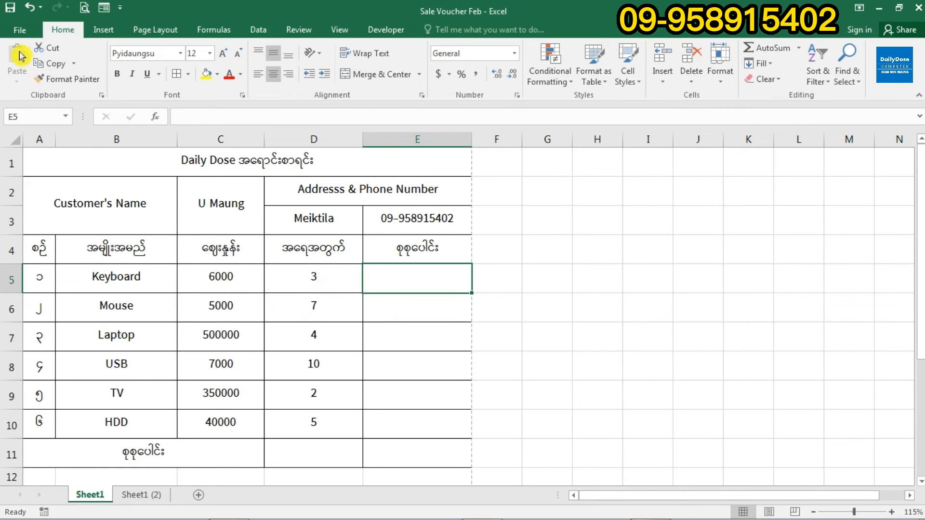
left_click(21, 30)
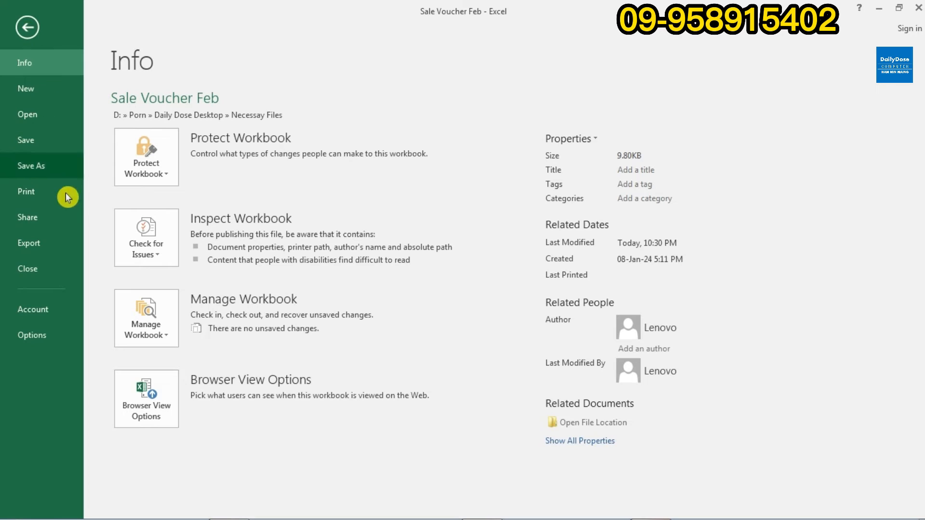
left_click(50, 192)
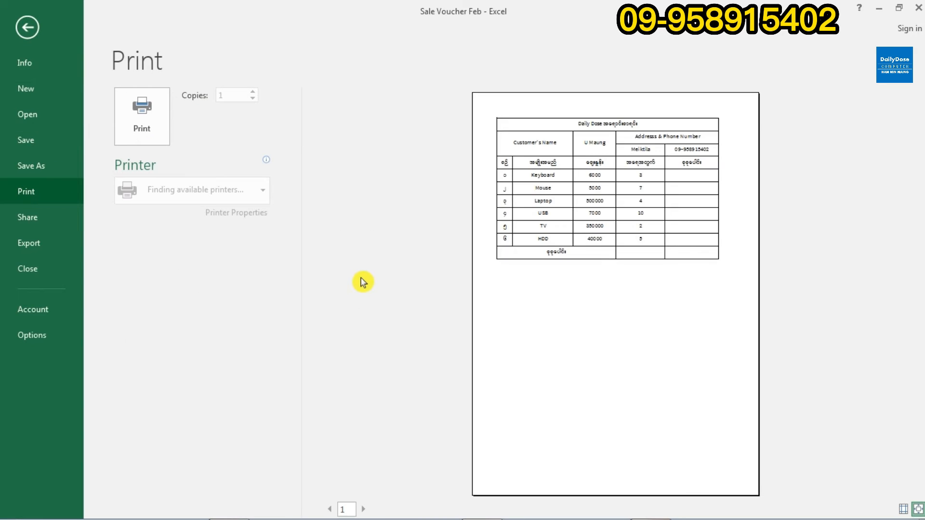
left_click(612, 223)
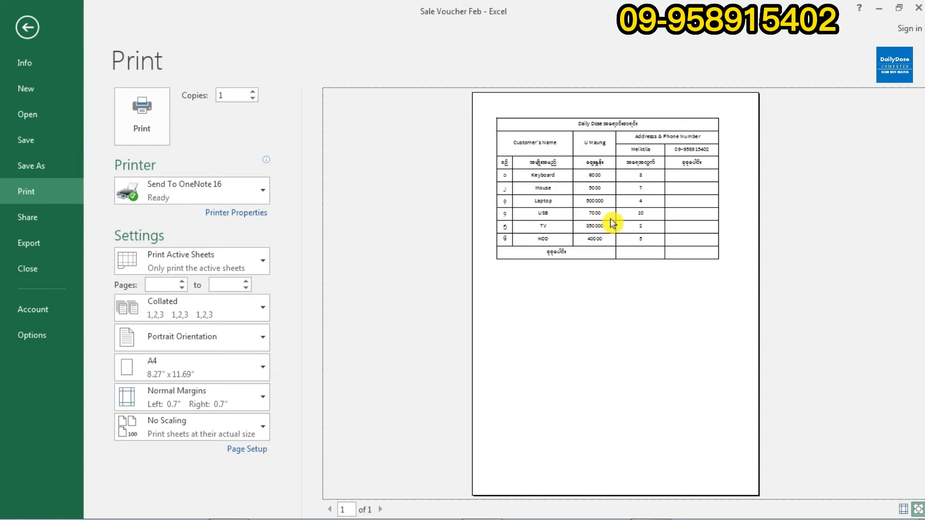
left_click(611, 223)
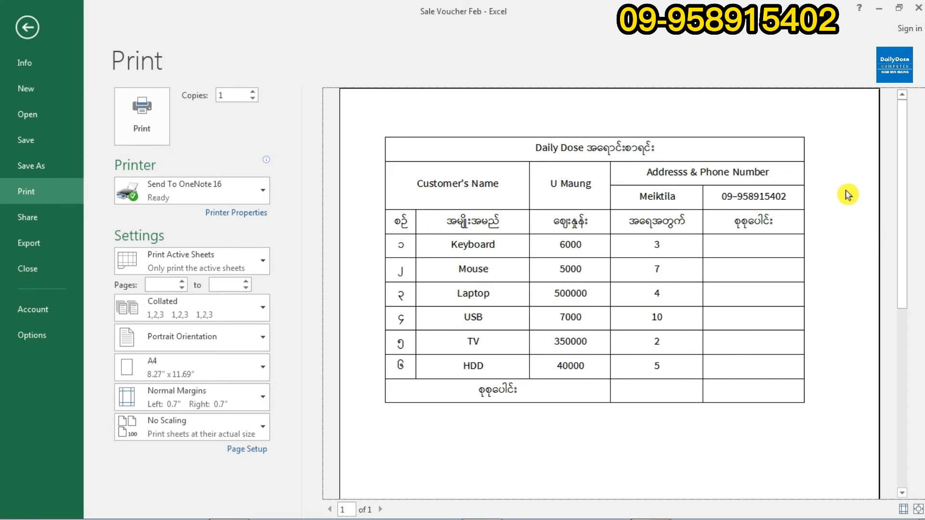
left_click(29, 32)
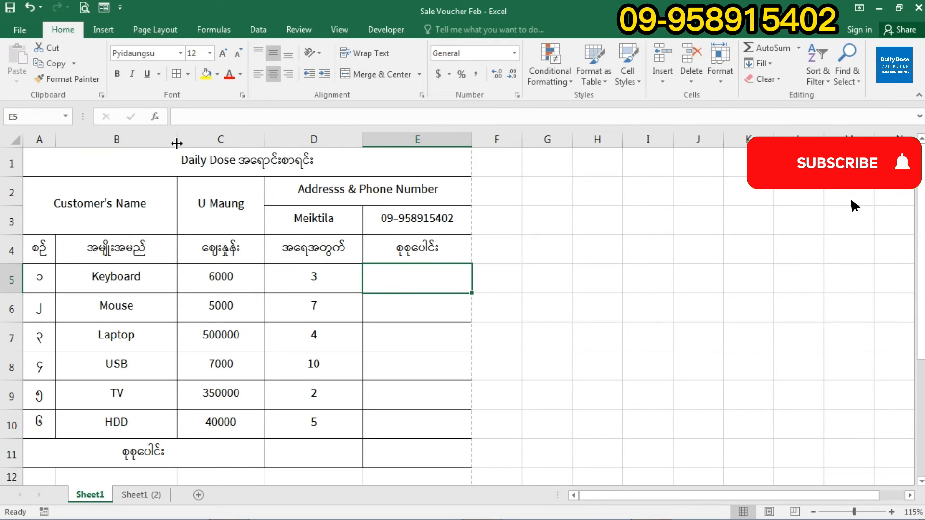
- Widen column B and set column D to about 18.14 so the voucher ends at the page break
left_click_drag(177, 143, 201, 147)
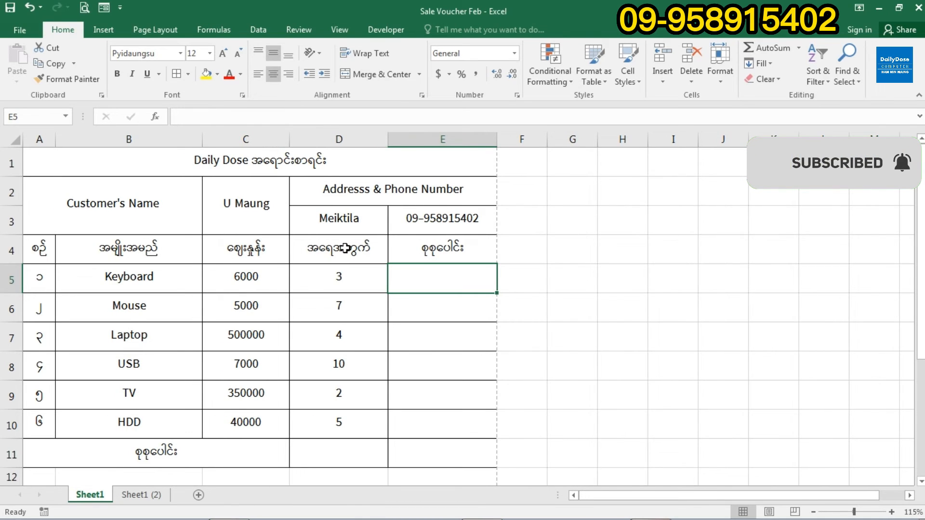
left_click(381, 141)
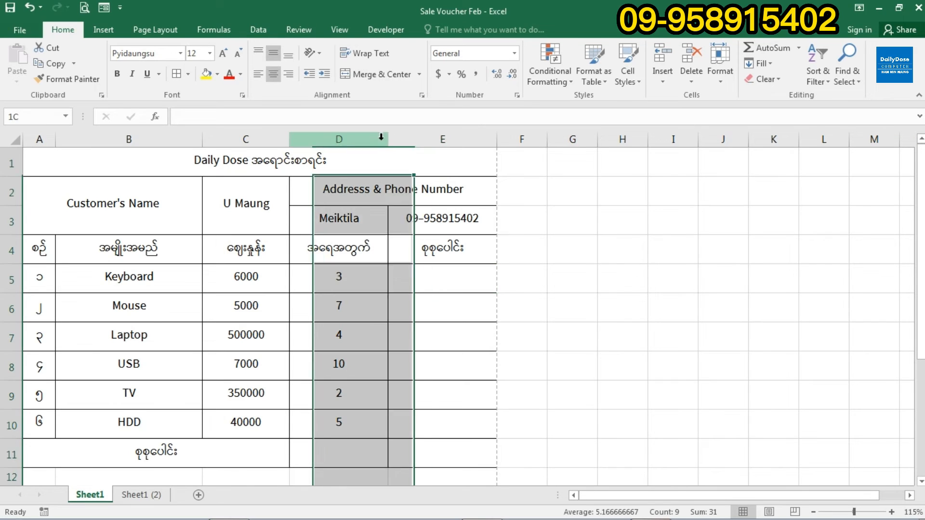
left_click_drag(388, 141, 398, 140)
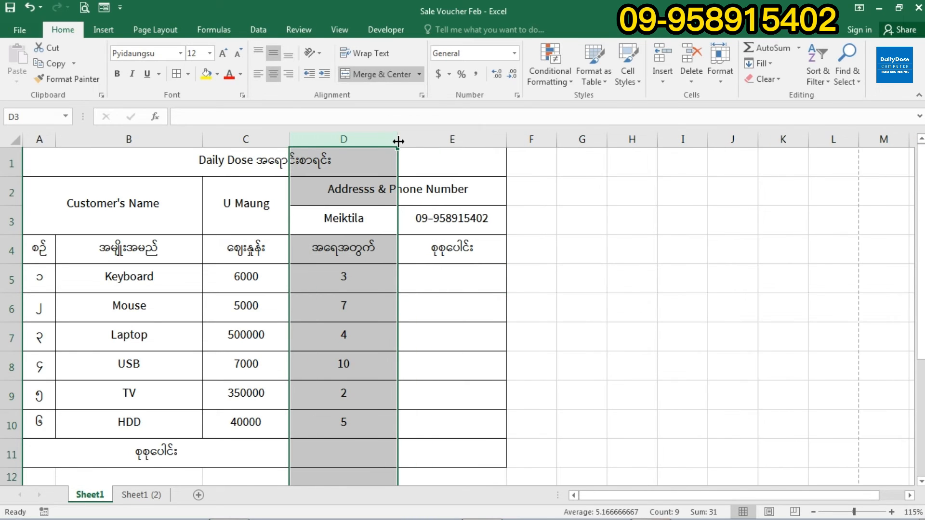
left_click(467, 292)
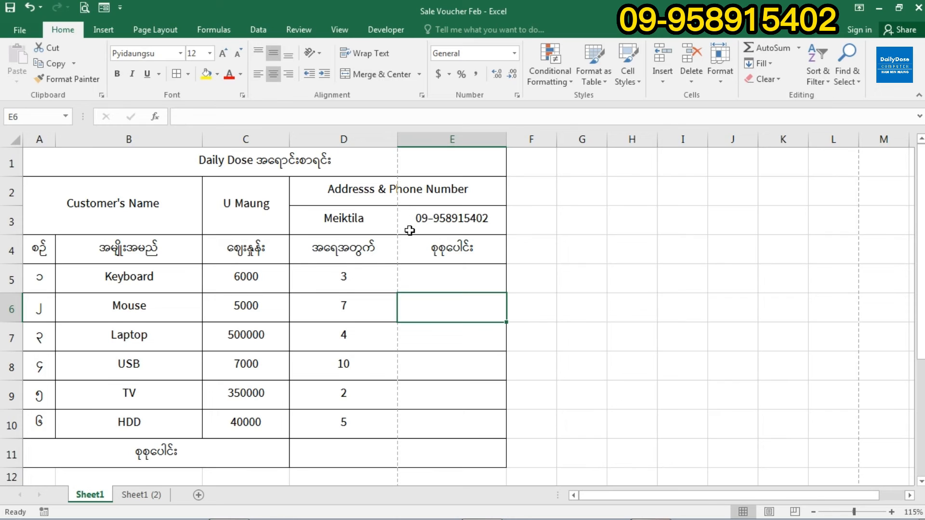
left_click_drag(396, 142, 392, 138)
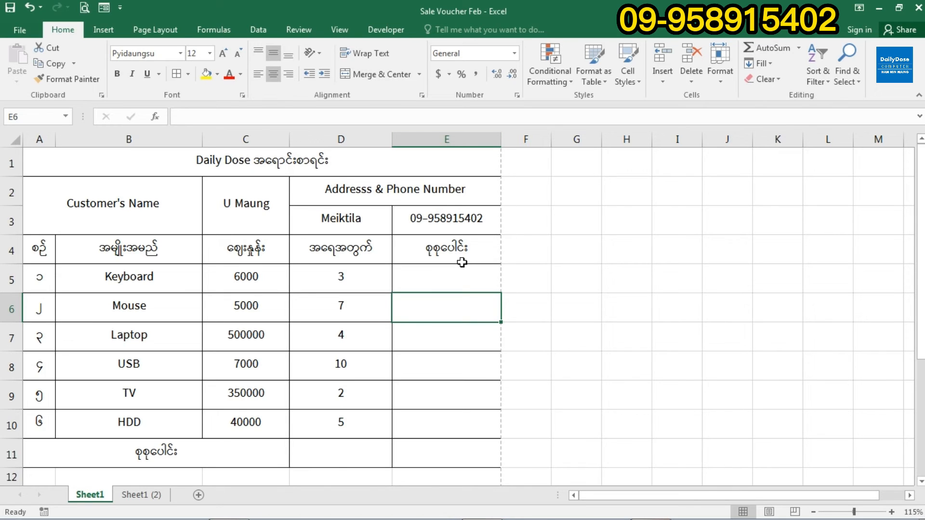
scroll(463, 285, "down", 1)
scroll(464, 282, "up", 1)
- Check in print preview that the widened voucher fits on one page, then return to the worksheet
left_click(21, 30)
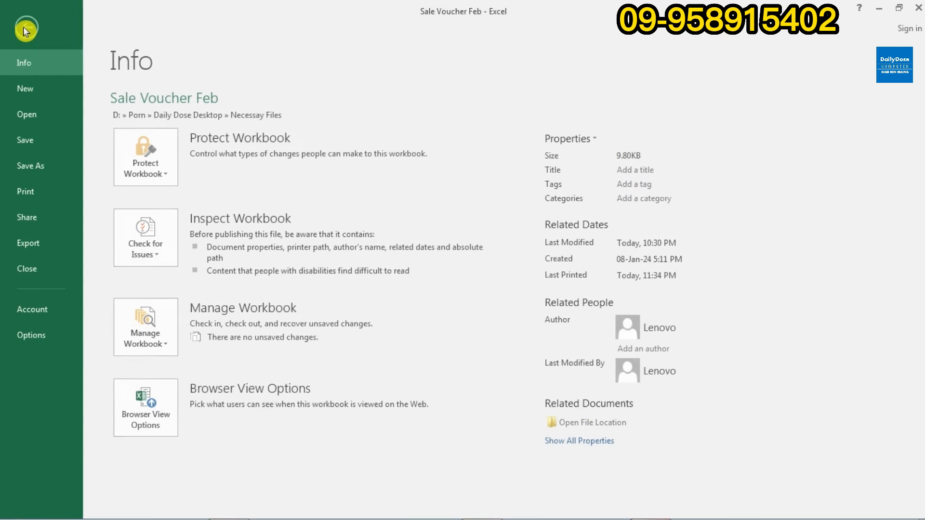
left_click(46, 195)
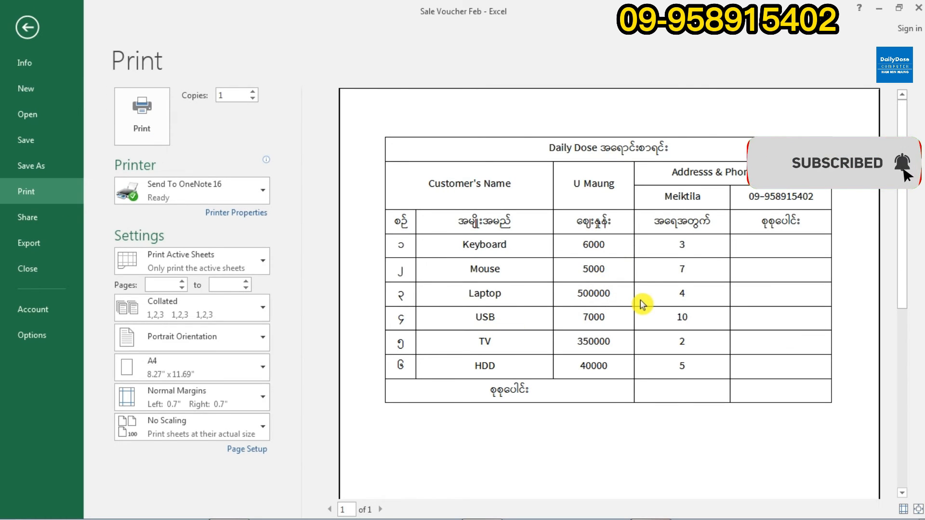
left_click(27, 27)
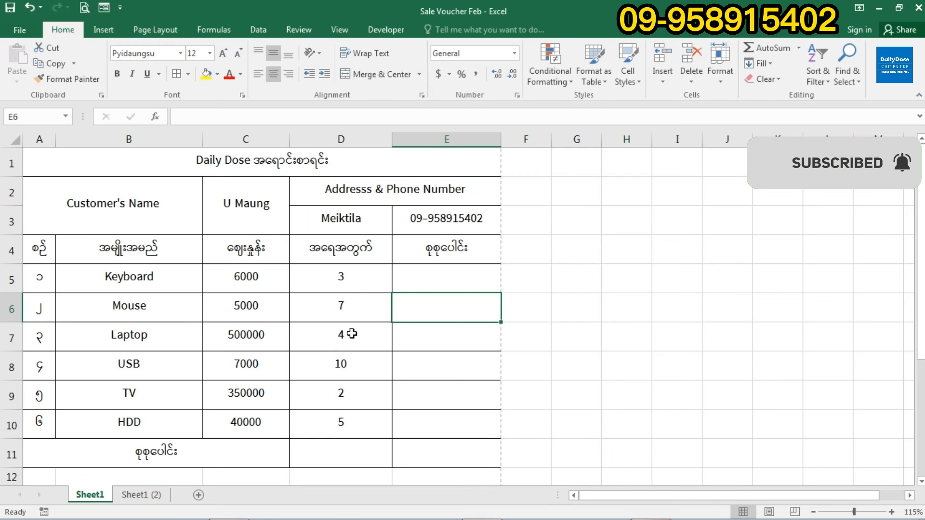
- Enter =C5*D5 in E5 to get the Keyboard line total of 18000
left_click(434, 285)
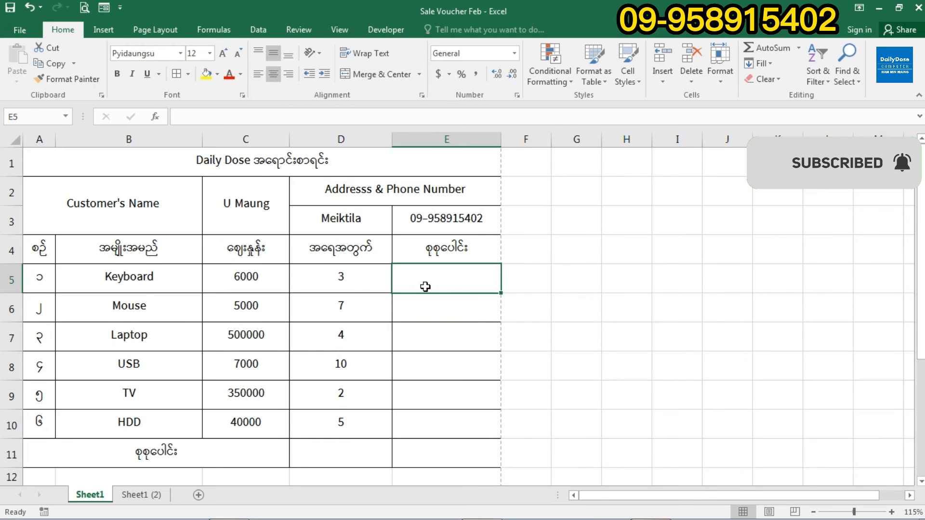
left_click(263, 278)
left_click(342, 285)
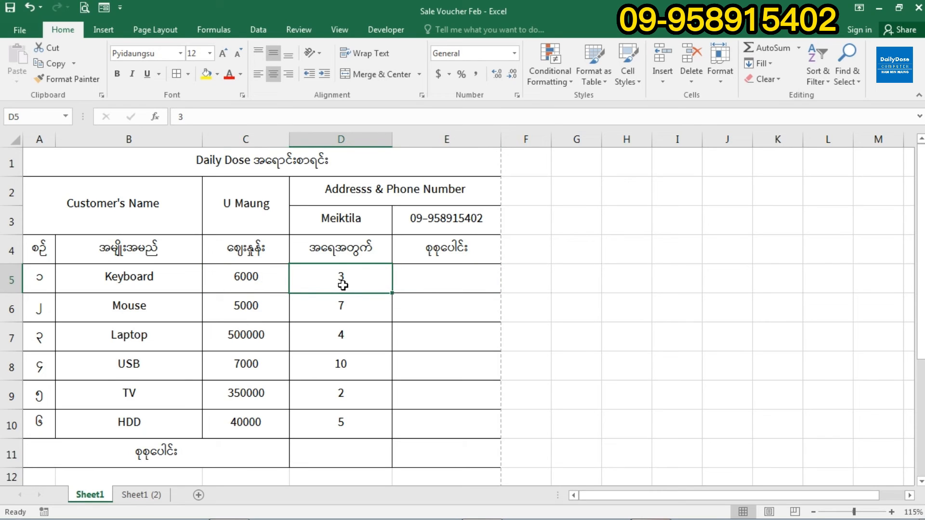
left_click(430, 287)
type("=")
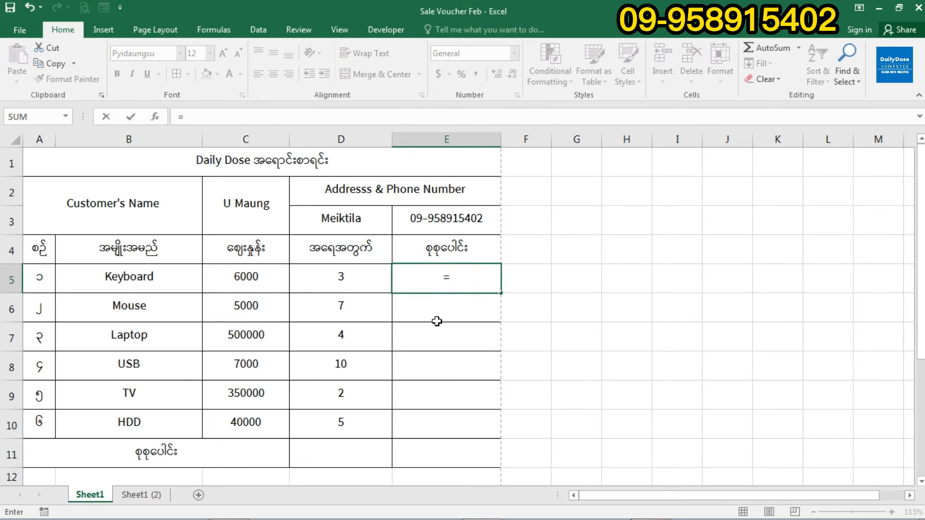
left_click(245, 275)
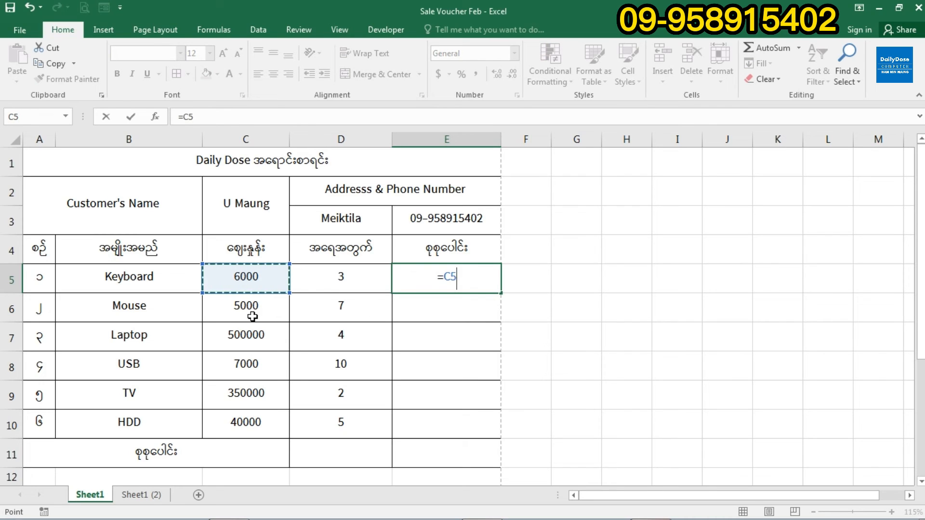
type("*")
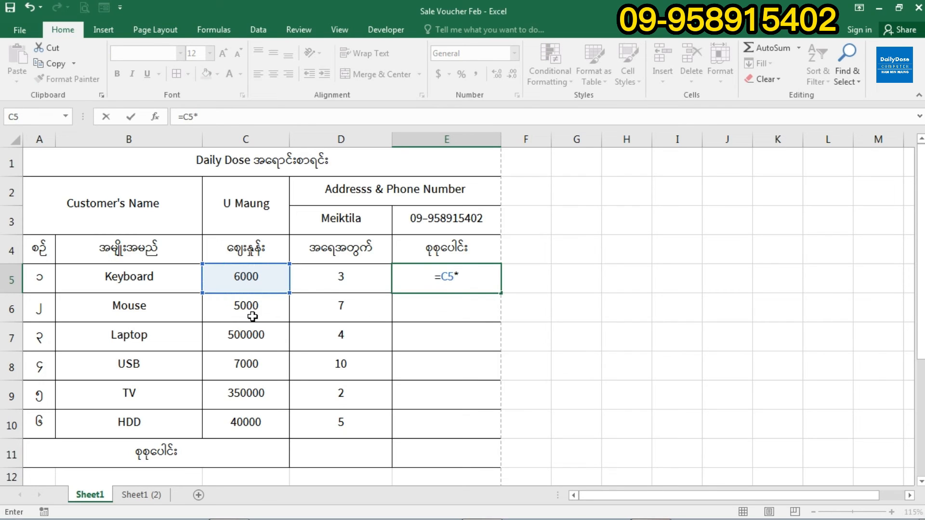
left_click(344, 276)
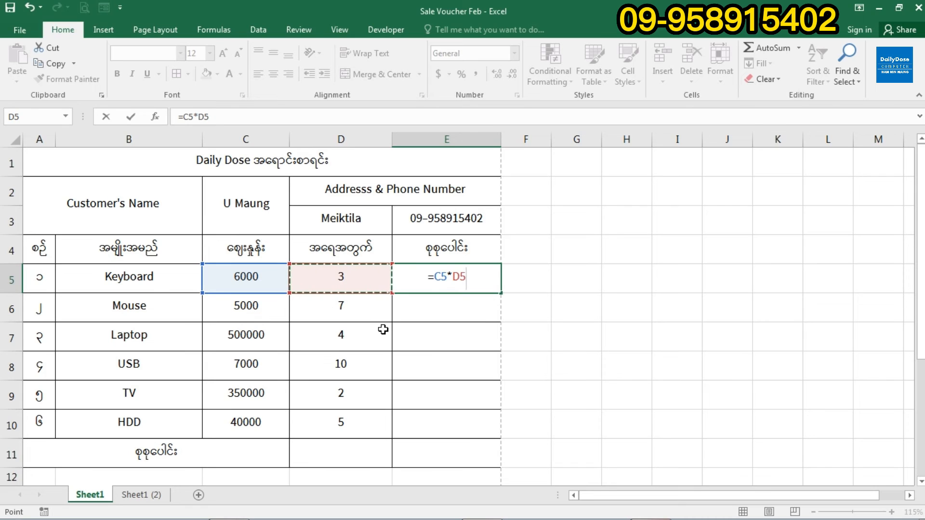
key("Return")
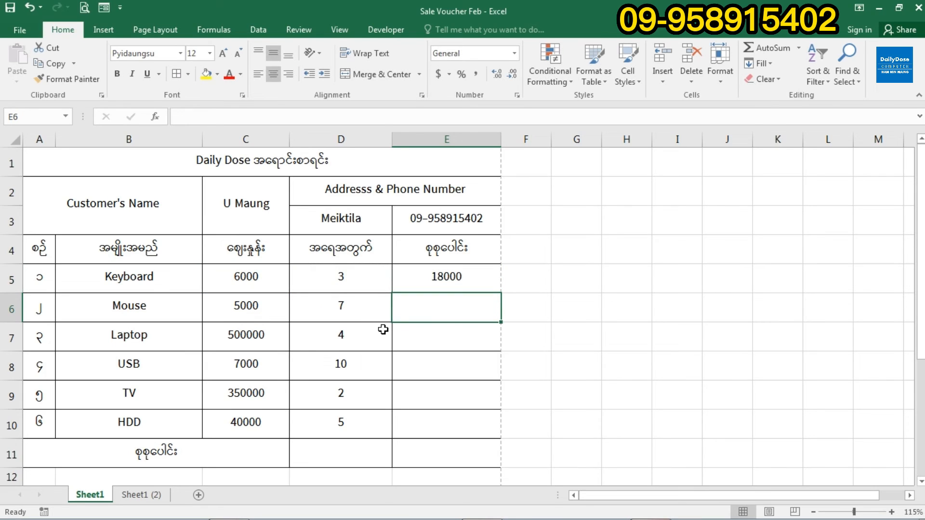
- Fill the E5 formula down to E10, giving line totals up to 200000 for HDD
left_click(426, 286)
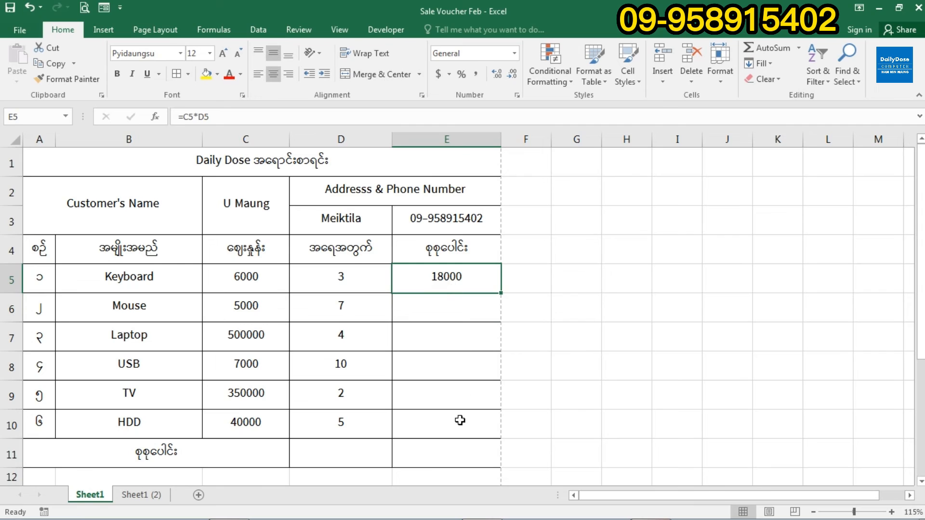
left_click_drag(501, 293, 507, 439)
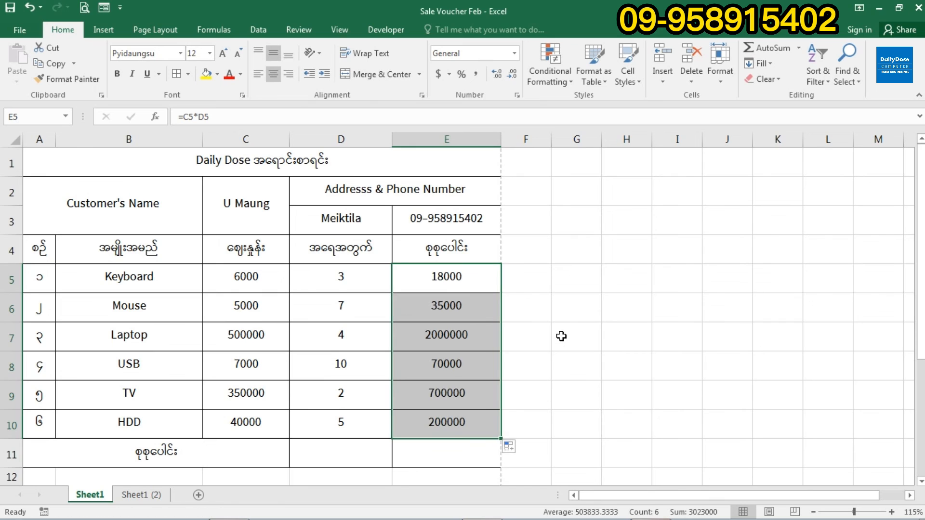
scroll(562, 336, "down", 1)
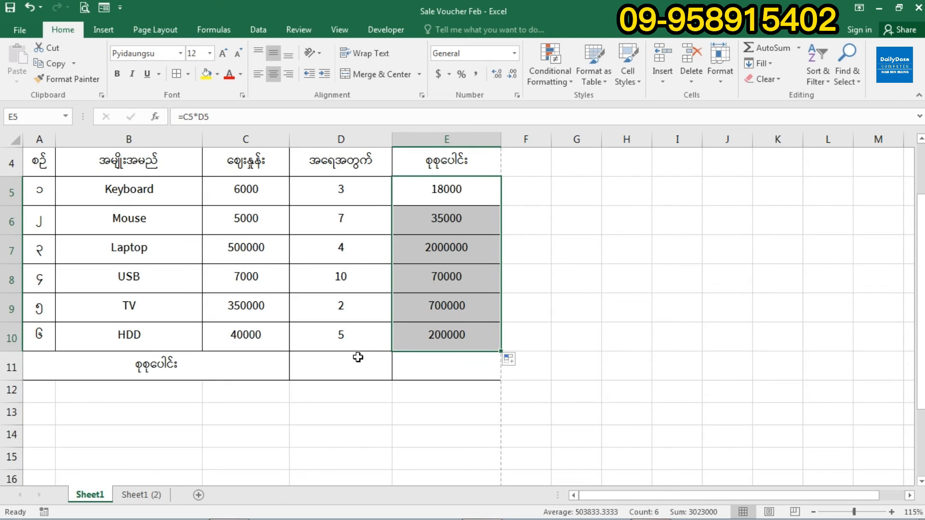
- AutoSum the quantities into D11 with =SUM(D5:D10), giving 31
left_click(249, 367)
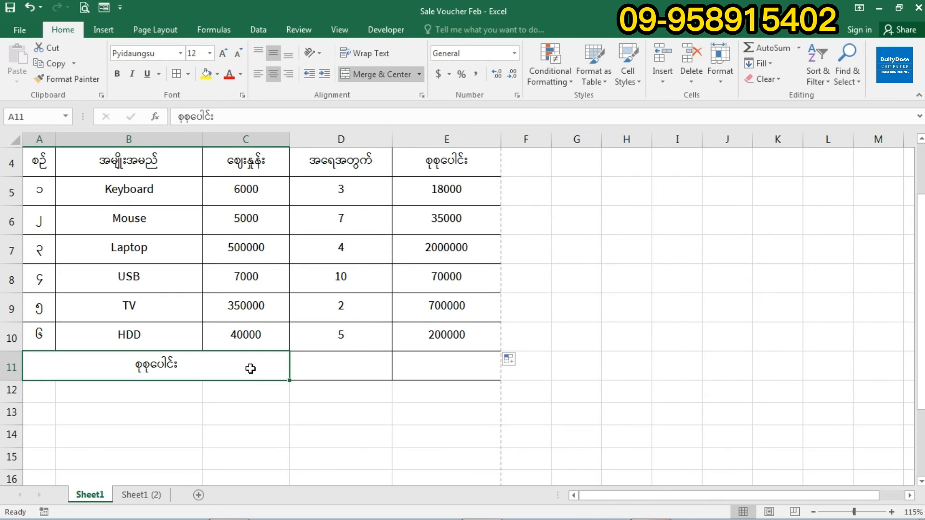
left_click(349, 374)
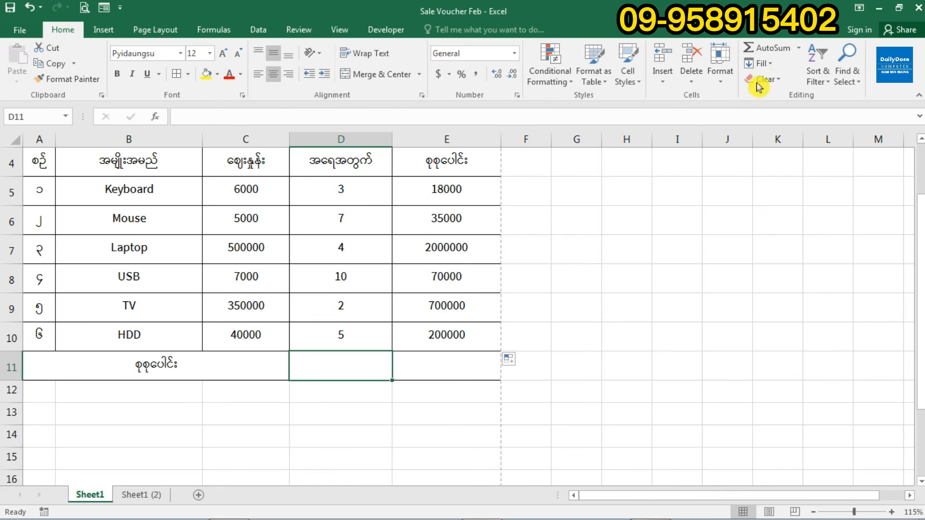
left_click(774, 52)
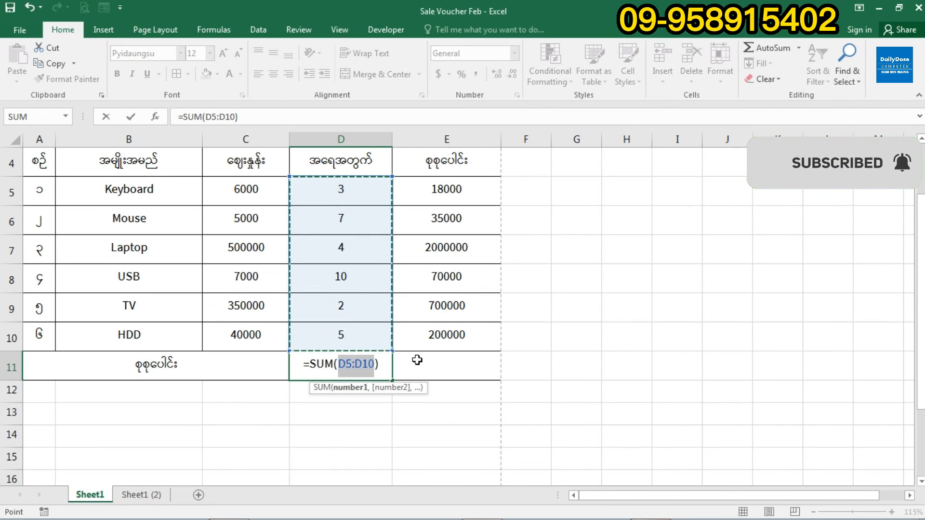
key("Return")
left_click(361, 364)
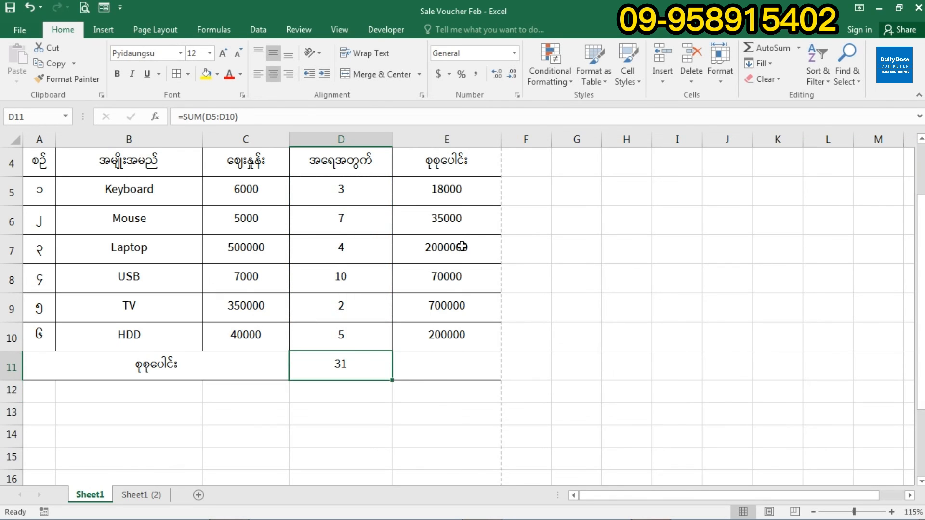
- AutoSum the line totals into E11 with =SUM(E5:E10), giving 3023000
left_click(461, 164)
left_click(439, 367)
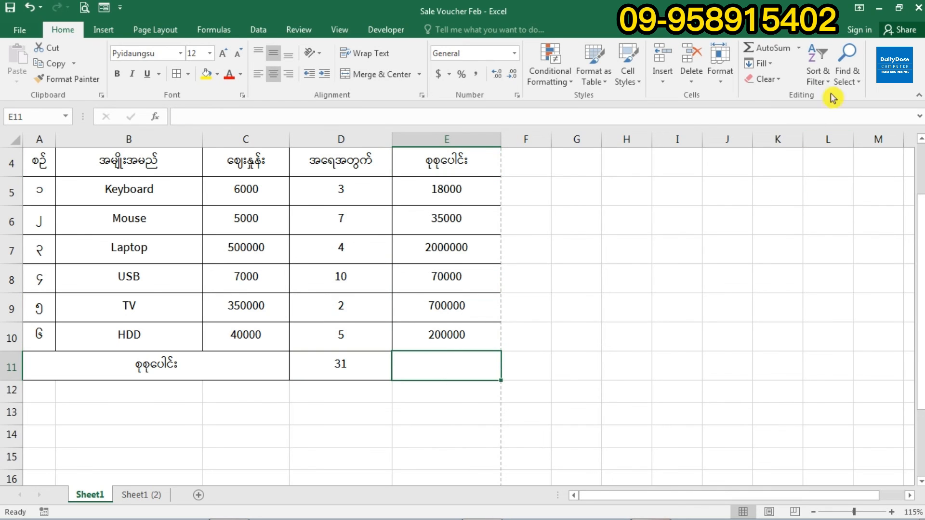
left_click(771, 50)
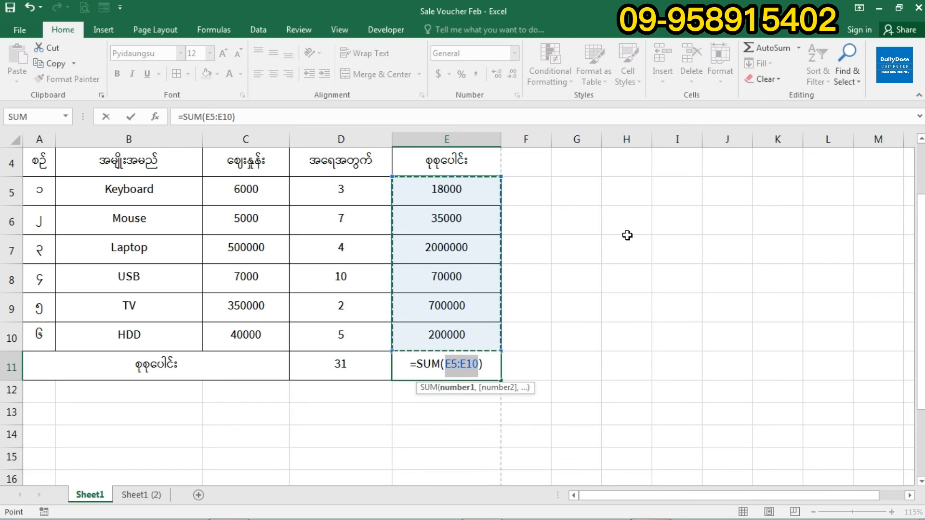
key("Return")
left_click(454, 363)
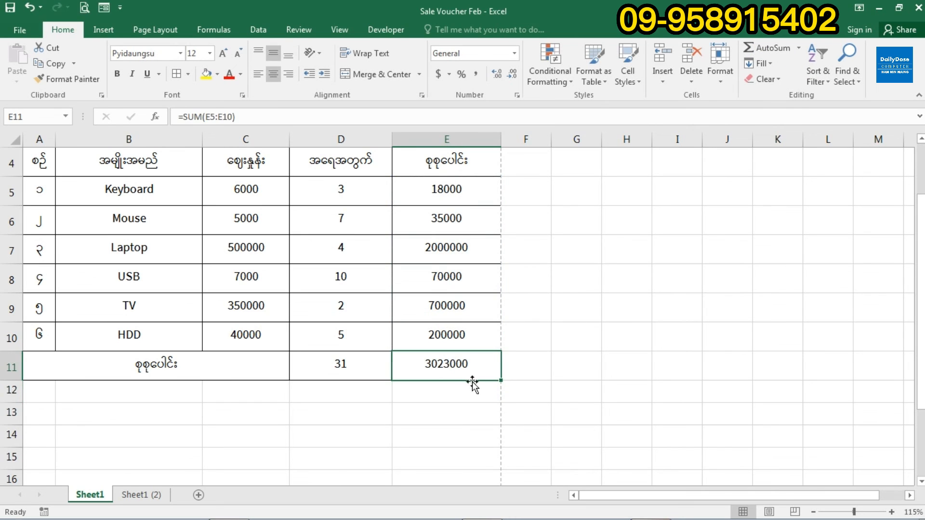
scroll(546, 324, "up", 1)
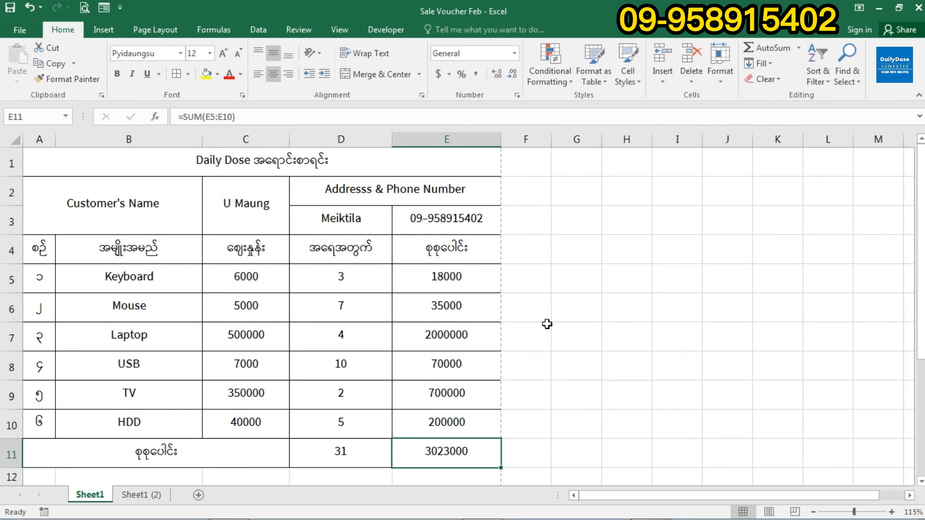
- Make the customer and address rows A2:E3 bold, then go to the File Info page
scroll(547, 324, "down", 1)
scroll(547, 324, "up", 1)
left_click_drag(52, 190, 374, 212)
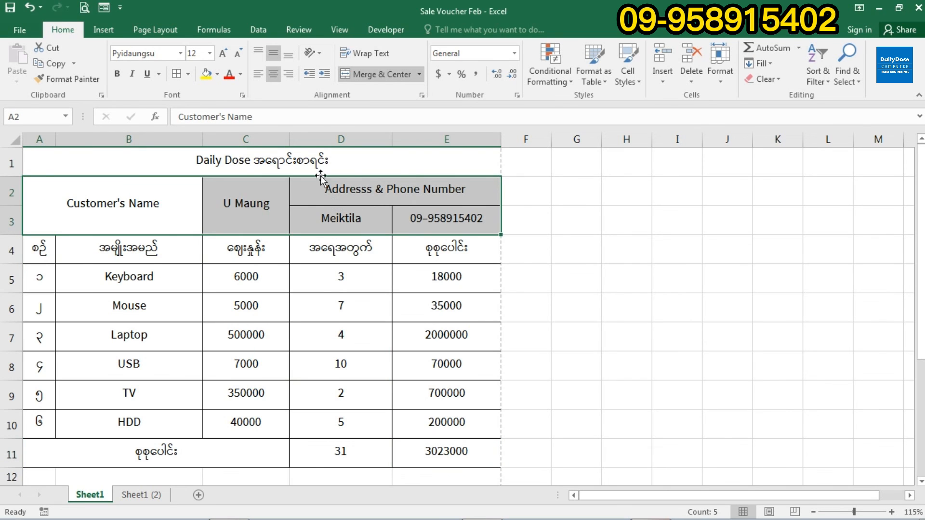
left_click(117, 73)
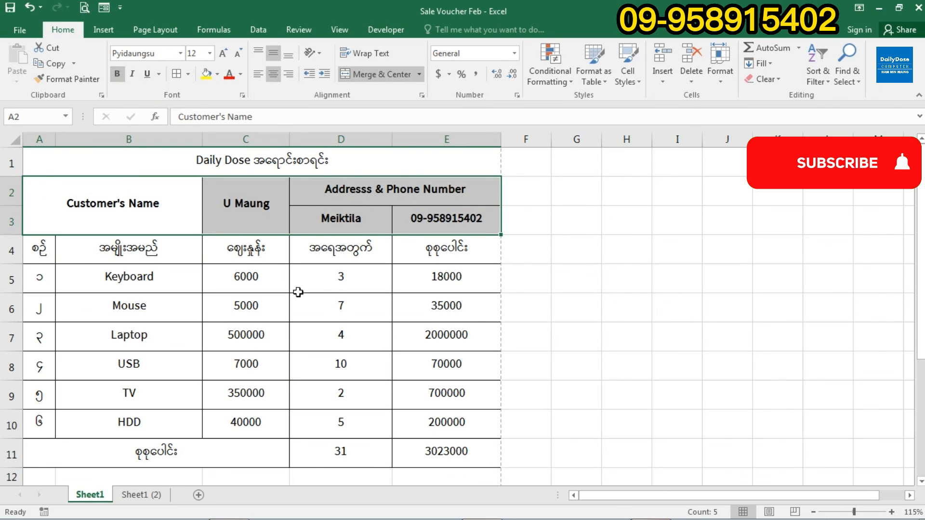
left_click(310, 313)
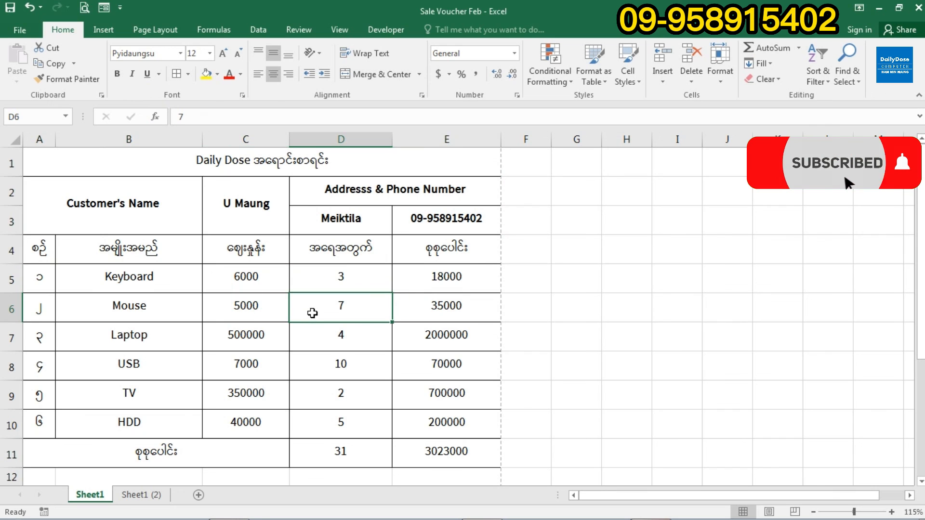
left_click(15, 31)
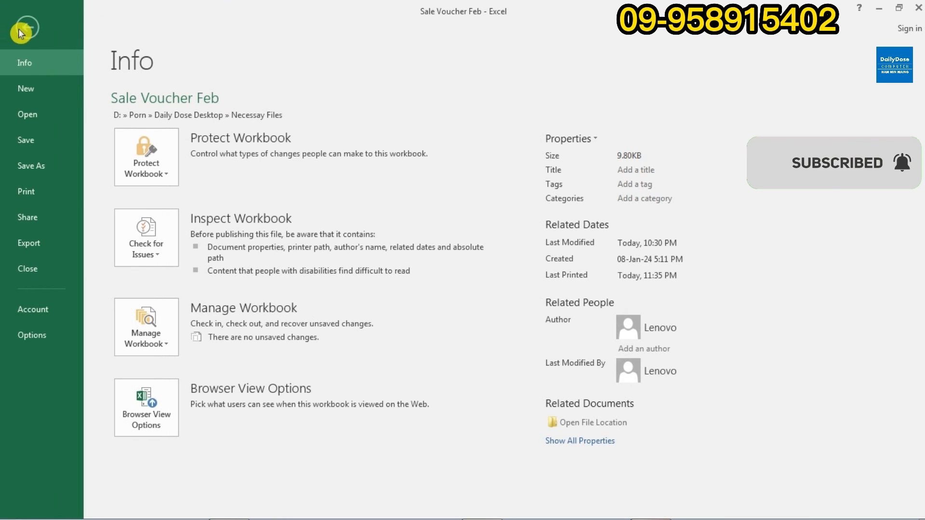
- Preview the finished voucher with totals 31 and 3023000 on the Print screen
left_click(50, 197)
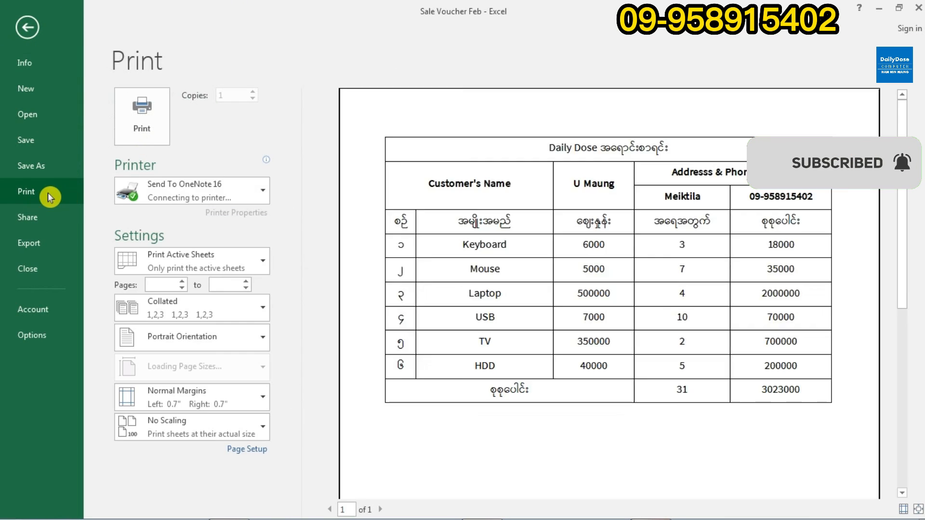